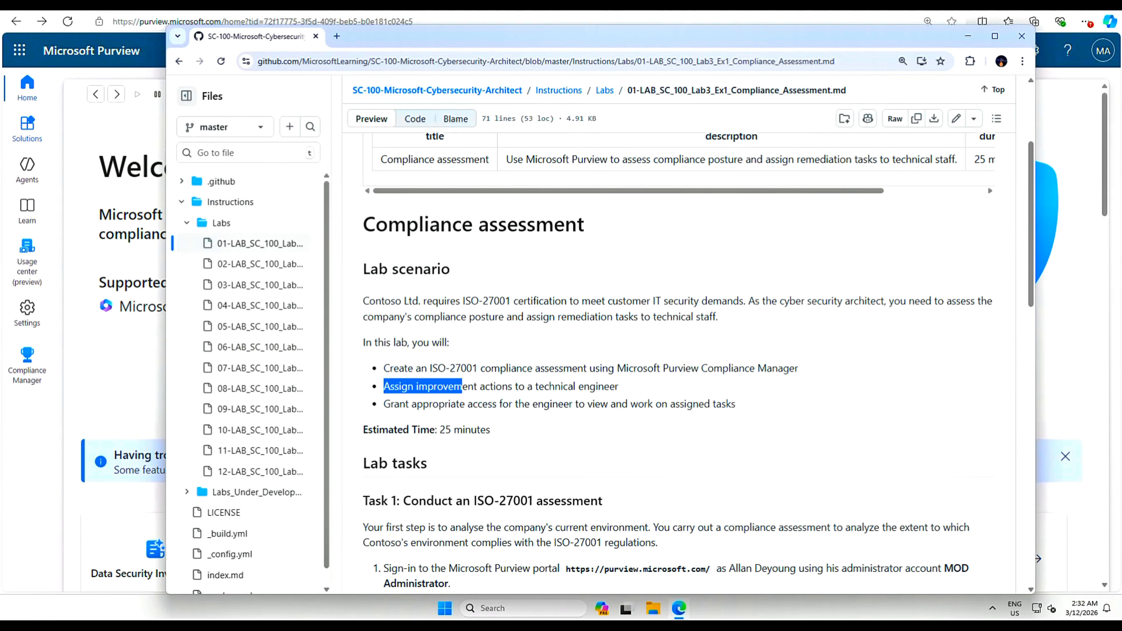
- Highlight the improvement-actions and access lab objectives, then minimize the lab instructions window
{"action": "left_click_drag", "start_coordinate": [508, 386], "coordinate": [625, 397]}
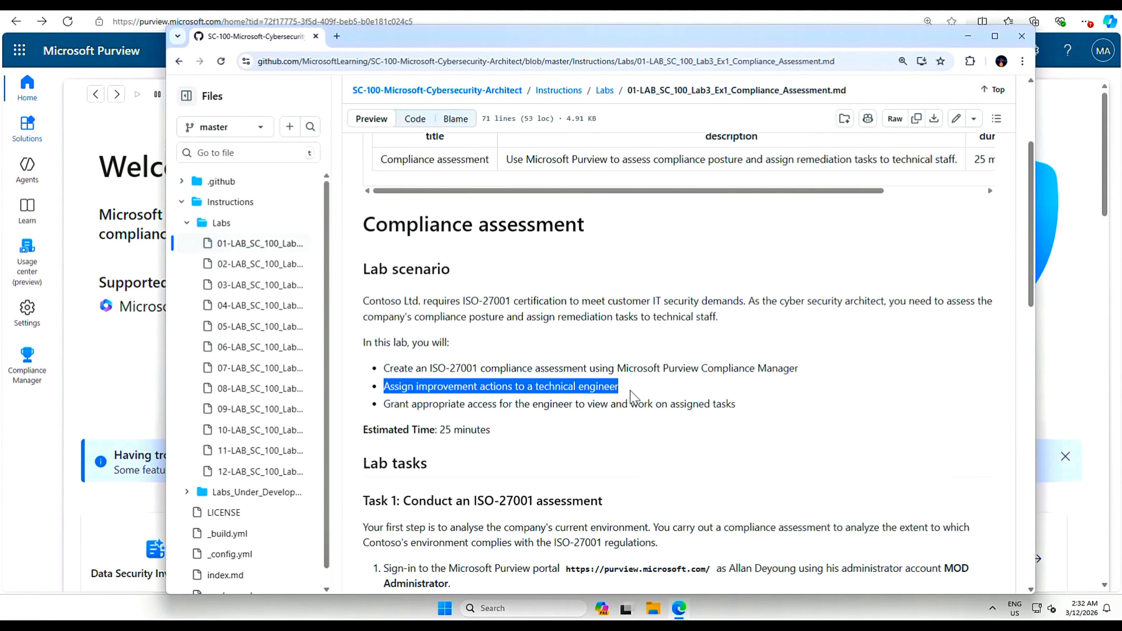
{"action": "left_click_drag", "start_coordinate": [382, 404], "coordinate": [752, 415]}
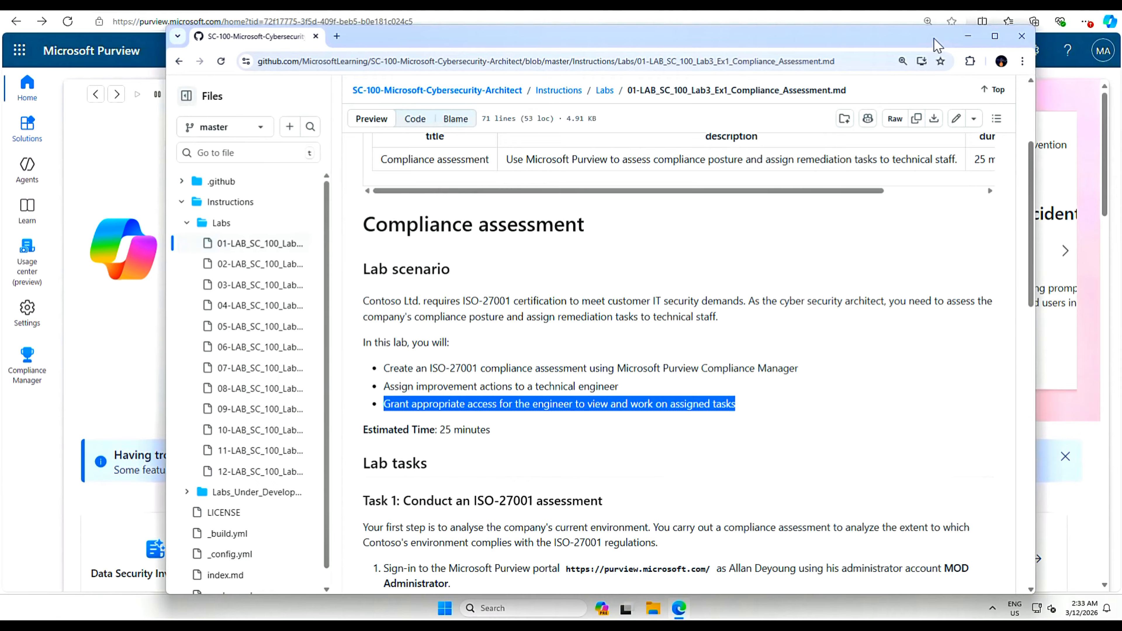
{"action": "left_click", "coordinate": [967, 35]}
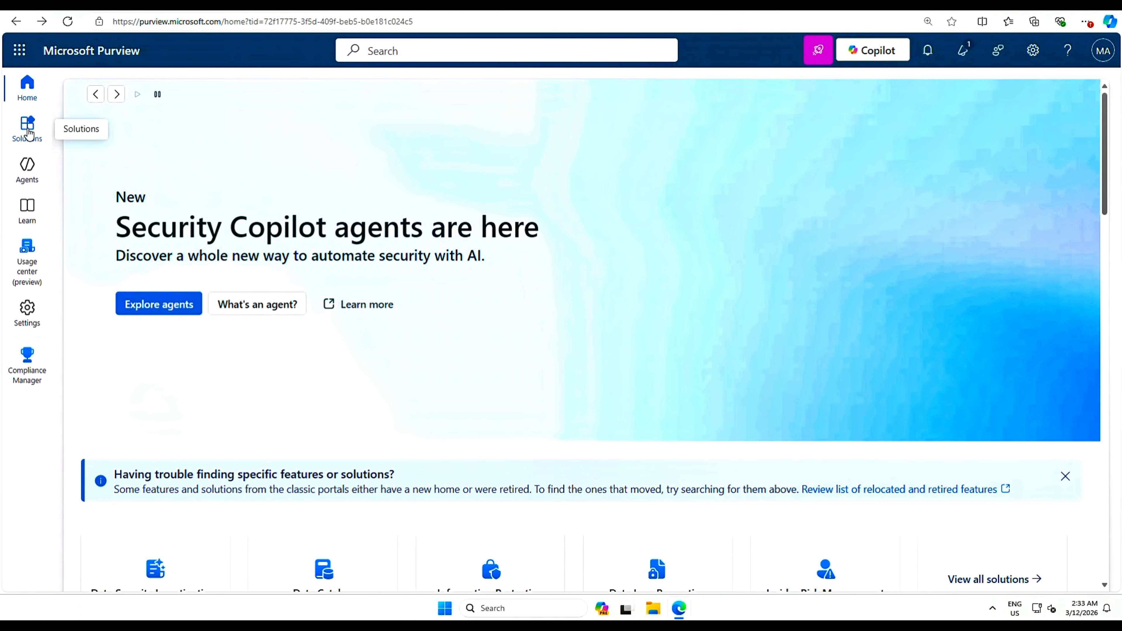
- Go to Compliance Manager from the Purview Solutions list
{"action": "left_click", "coordinate": [28, 133]}
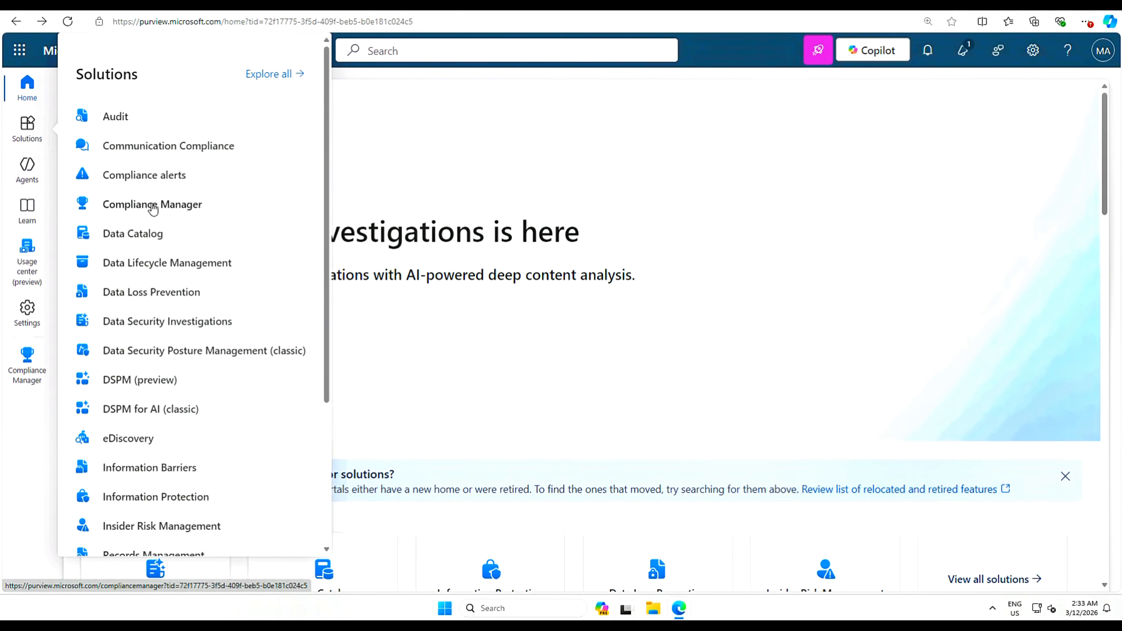
{"action": "left_click", "coordinate": [152, 205]}
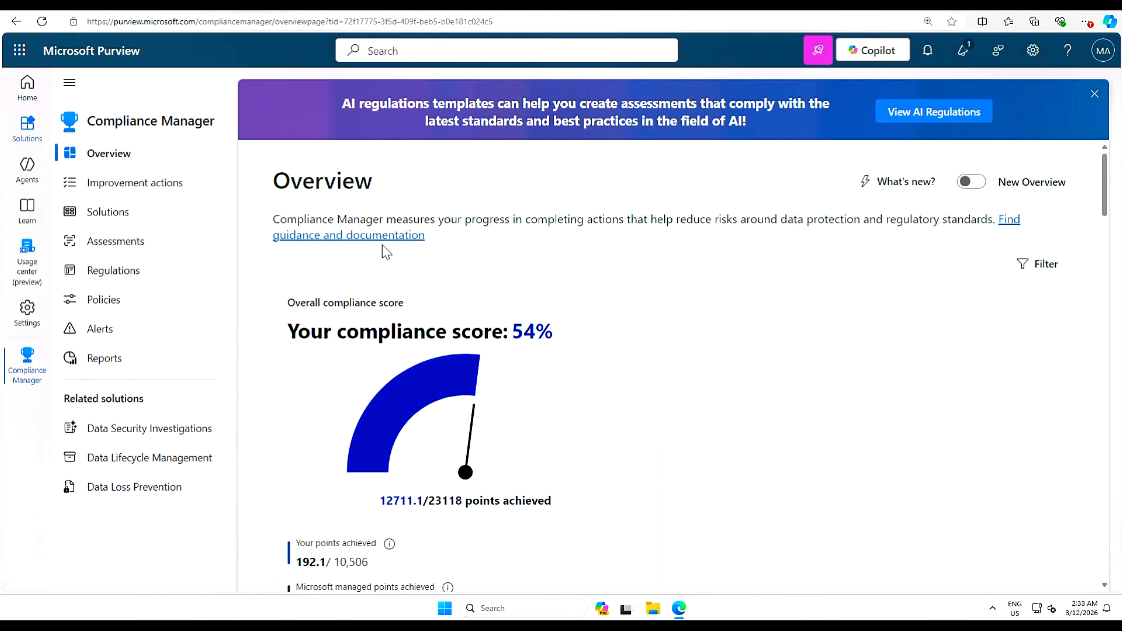
- Scroll down the Compliance Manager overview and view all 33 solutions
{"action": "scroll", "coordinate": [474, 283], "scroll_direction": "down", "scroll_amount": 5}
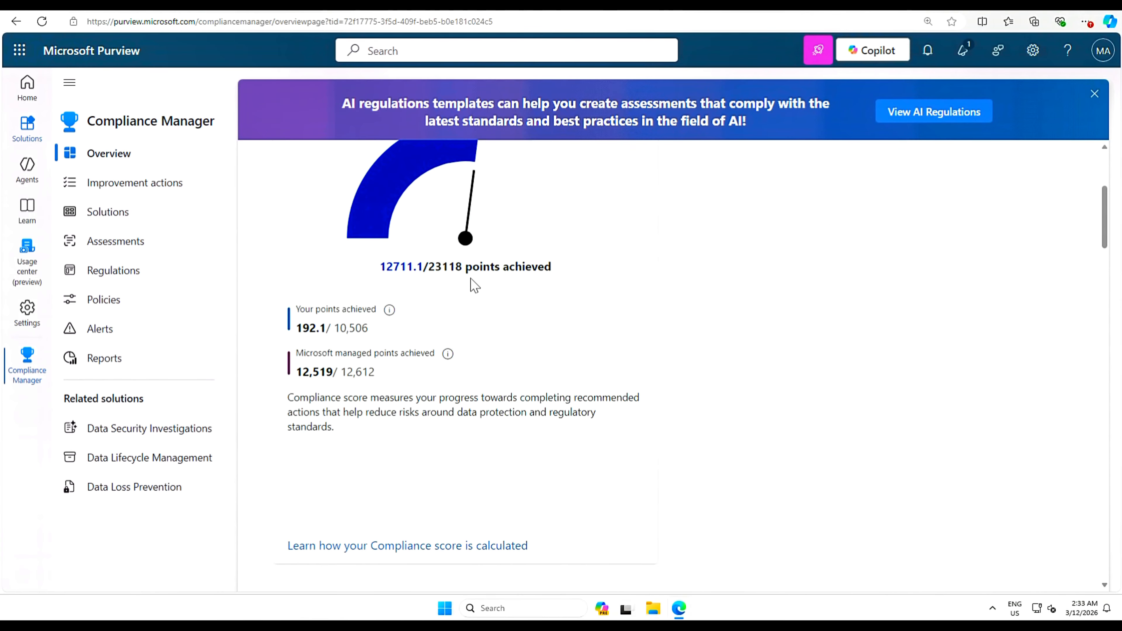
{"action": "scroll", "coordinate": [473, 288], "scroll_direction": "down", "scroll_amount": 5}
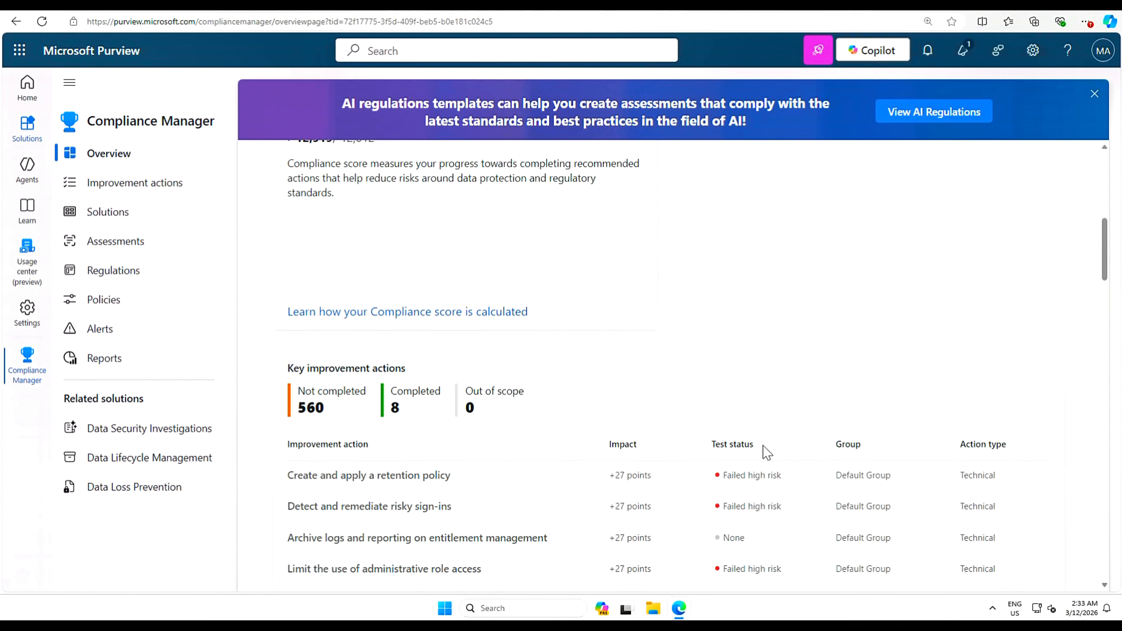
{"action": "scroll", "coordinate": [750, 428], "scroll_direction": "down", "scroll_amount": 6}
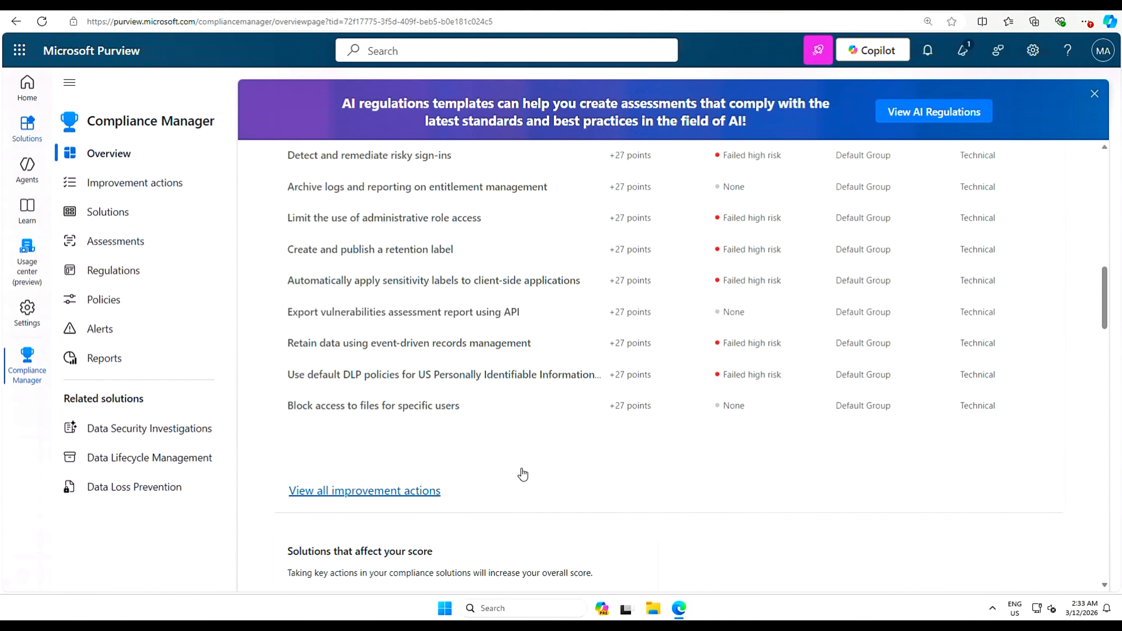
{"action": "scroll", "coordinate": [522, 468], "scroll_direction": "down", "scroll_amount": 4}
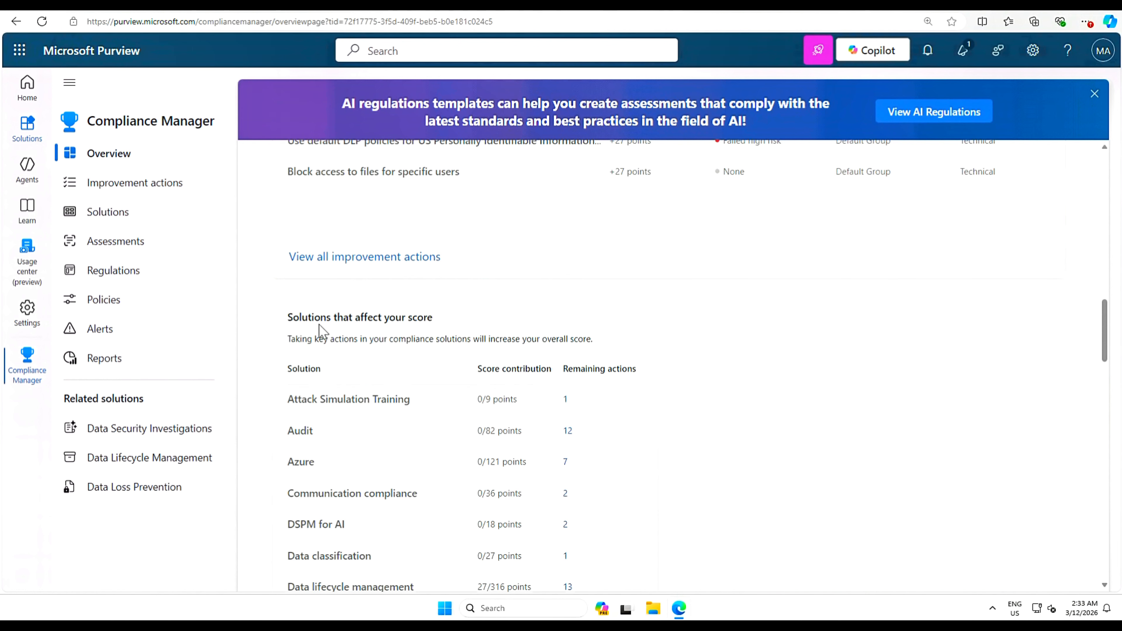
{"action": "scroll", "coordinate": [741, 415], "scroll_direction": "down", "scroll_amount": 4}
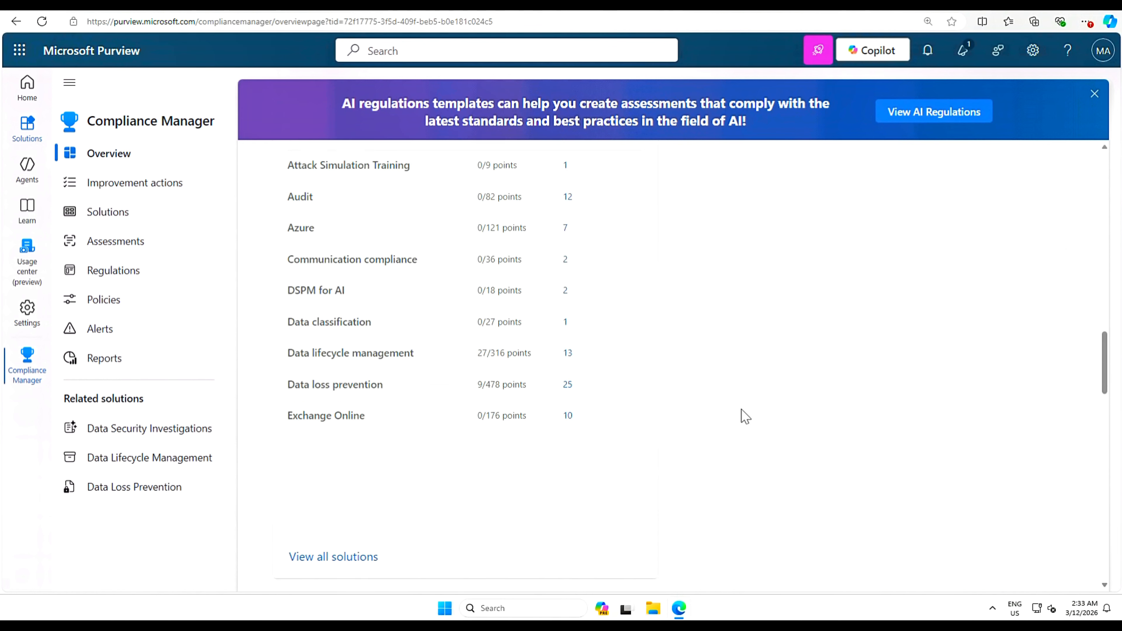
{"action": "left_click", "coordinate": [332, 558]}
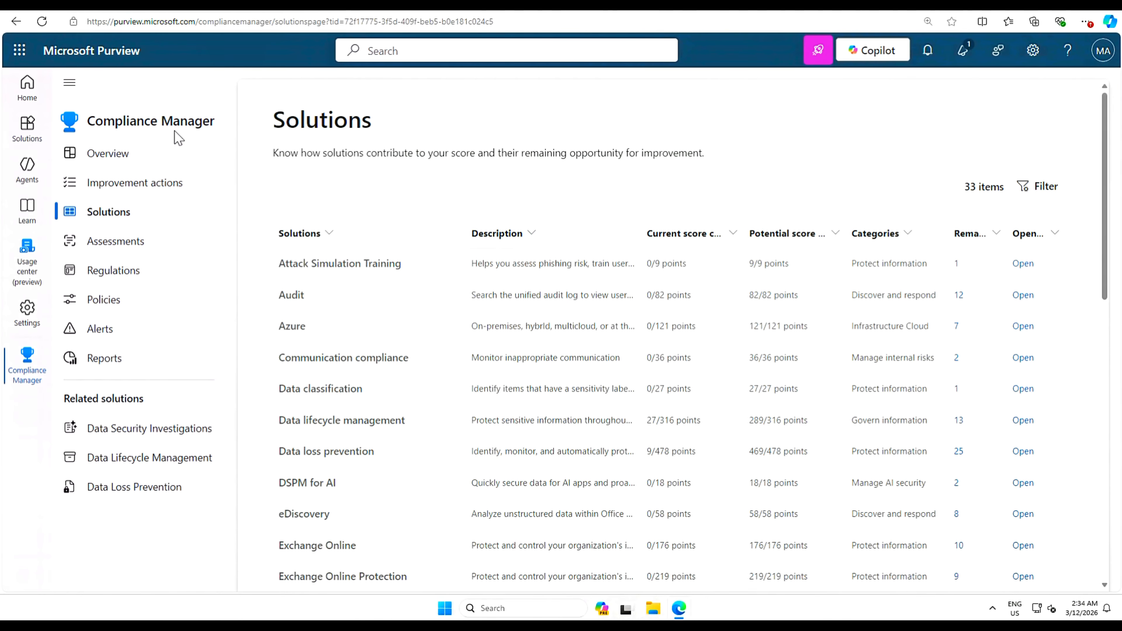
- Start adding a new assessment from the Compliance Manager Assessments page
{"action": "left_click", "coordinate": [124, 245]}
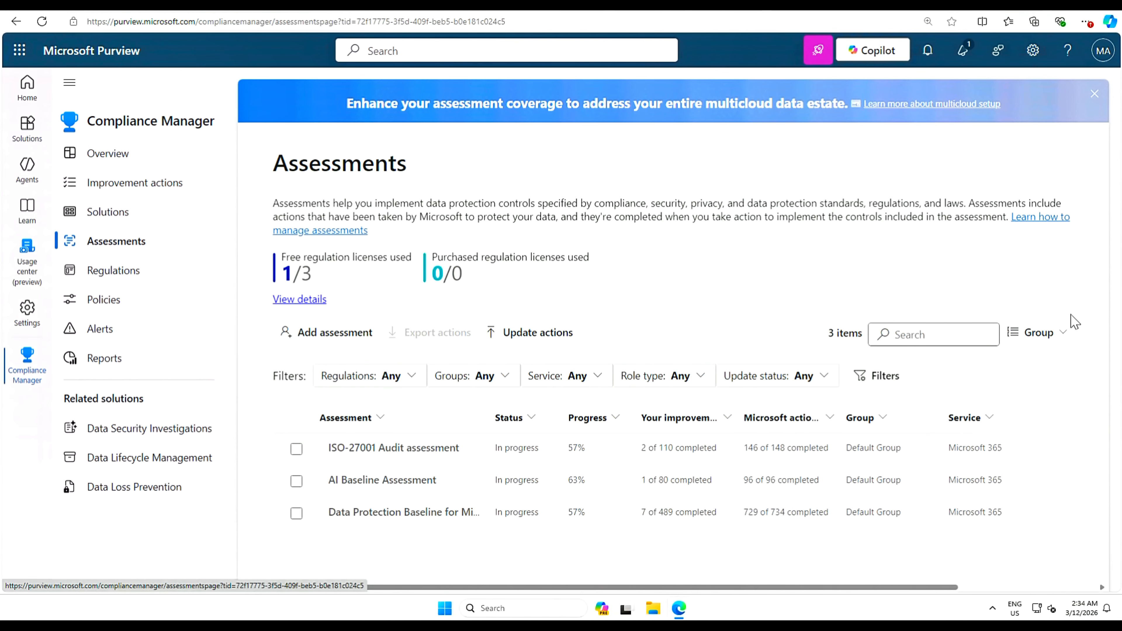
{"action": "left_click", "coordinate": [322, 336]}
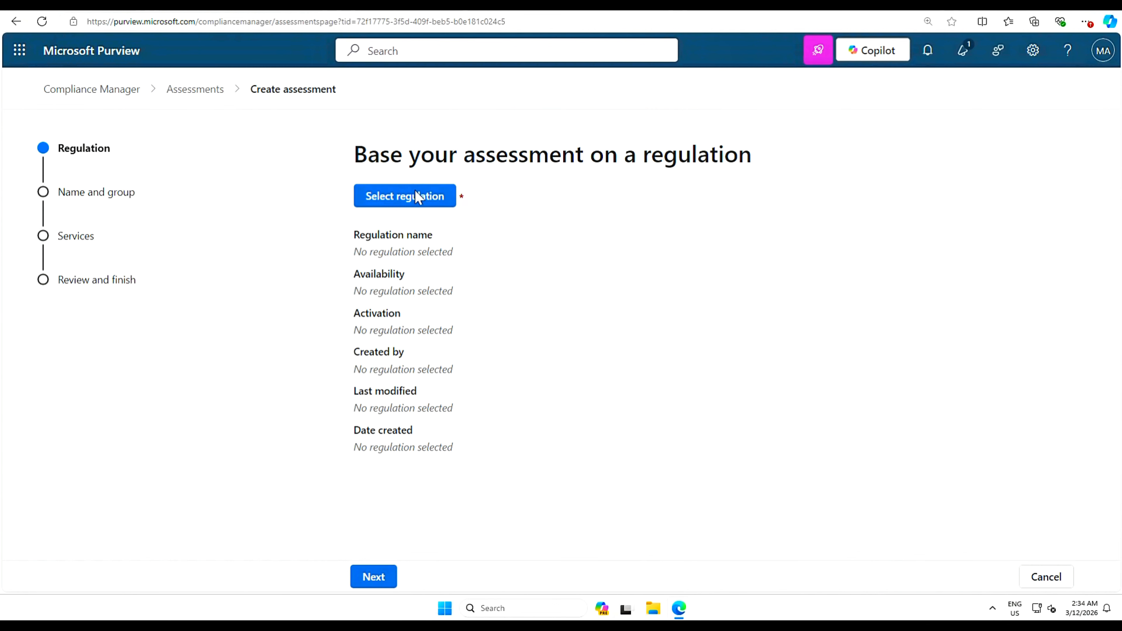
- Search for and select the ISO/IEC 27001:2022 regulation, save it, and advance to naming
{"action": "left_click", "coordinate": [421, 200]}
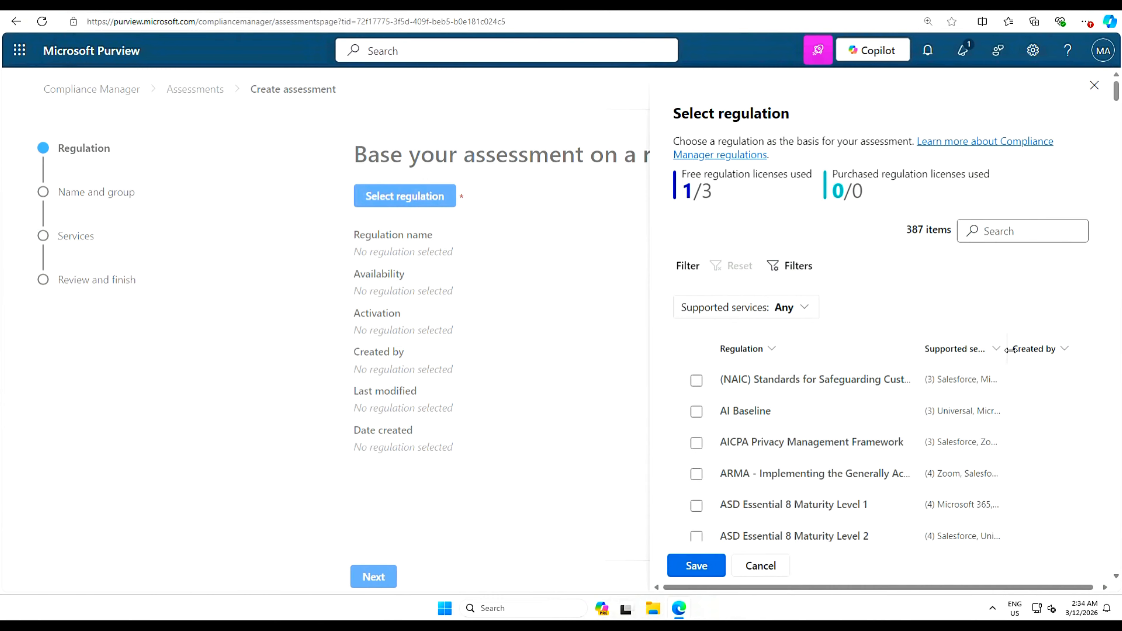
{"action": "left_click_drag", "start_coordinate": [1010, 350], "coordinate": [1076, 351]}
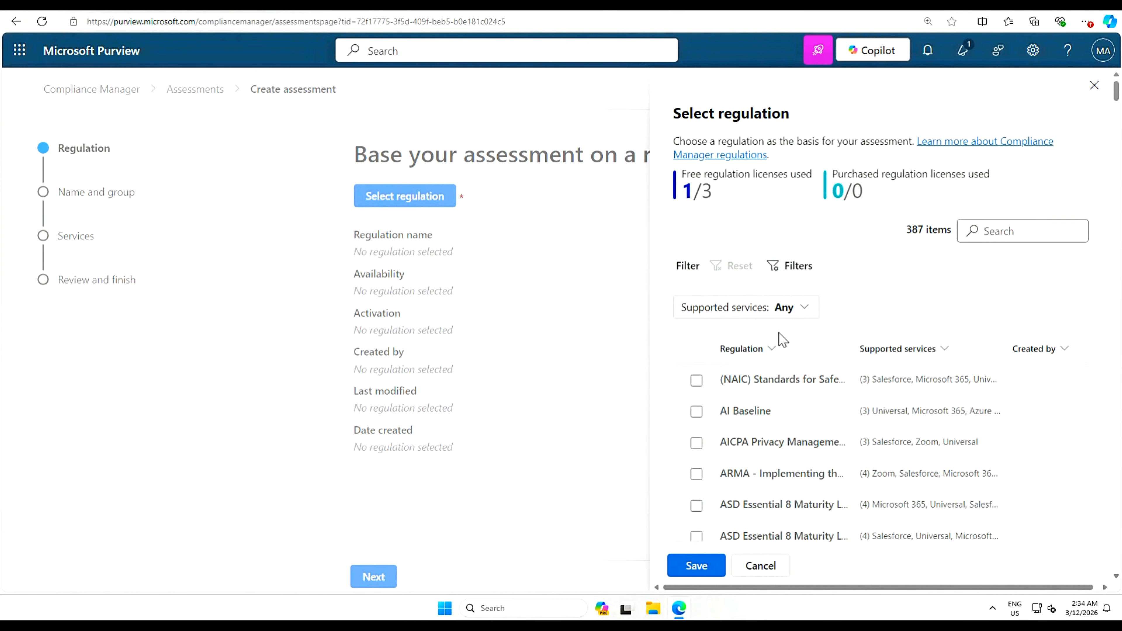
{"action": "left_click", "coordinate": [1021, 231]}
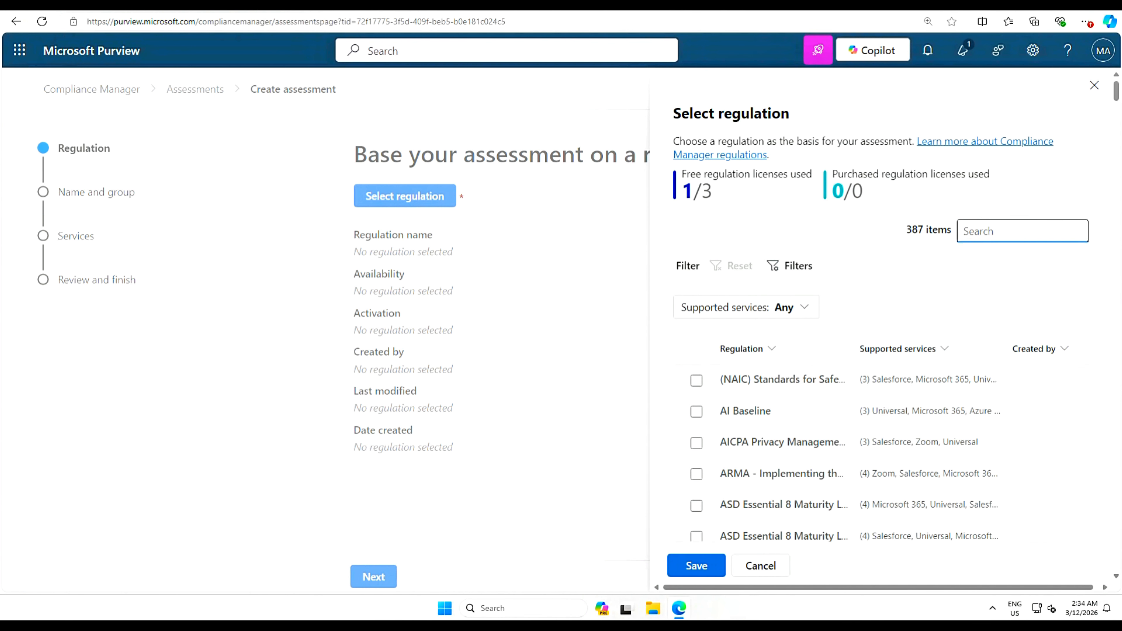
{"action": "type", "text": "ISO/IEC 27001:2022"}
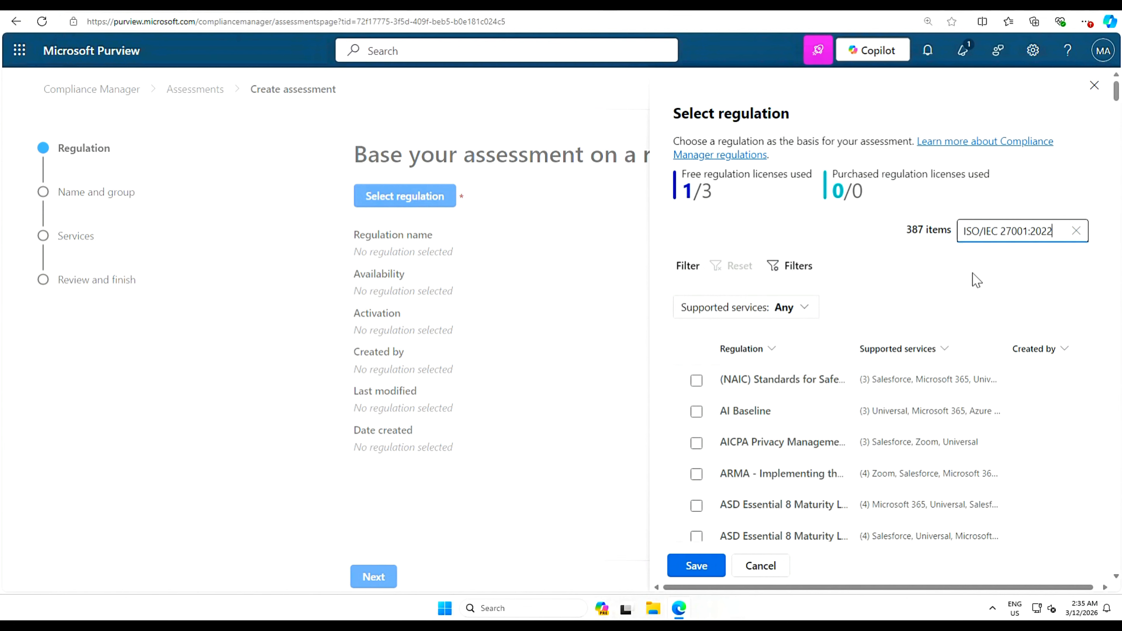
{"action": "key", "text": "Return"}
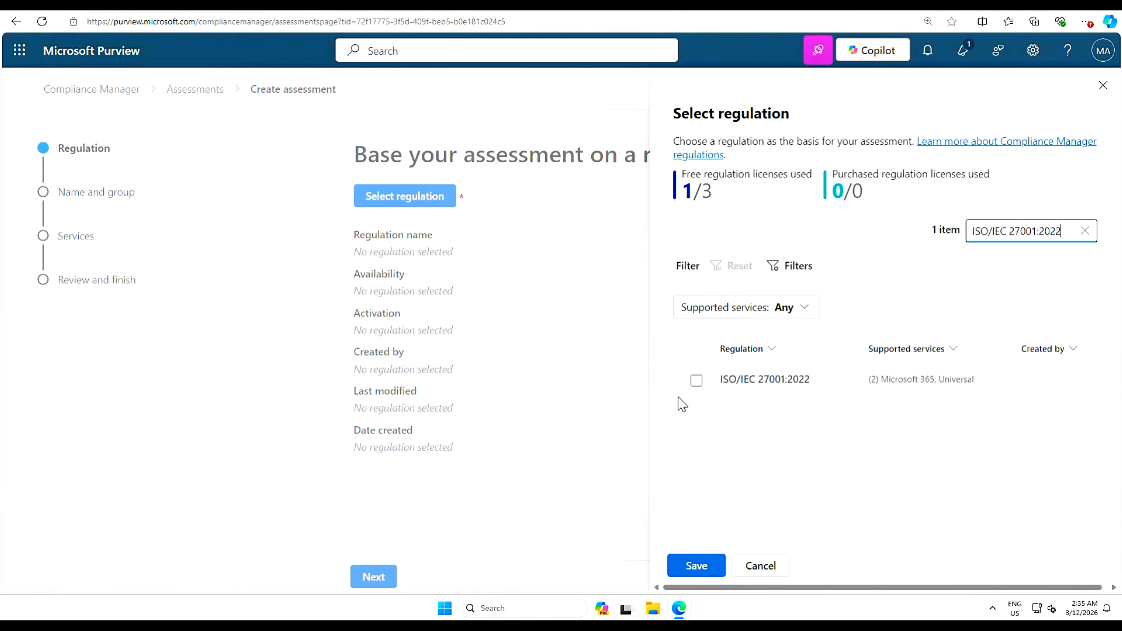
{"action": "left_click", "coordinate": [695, 381]}
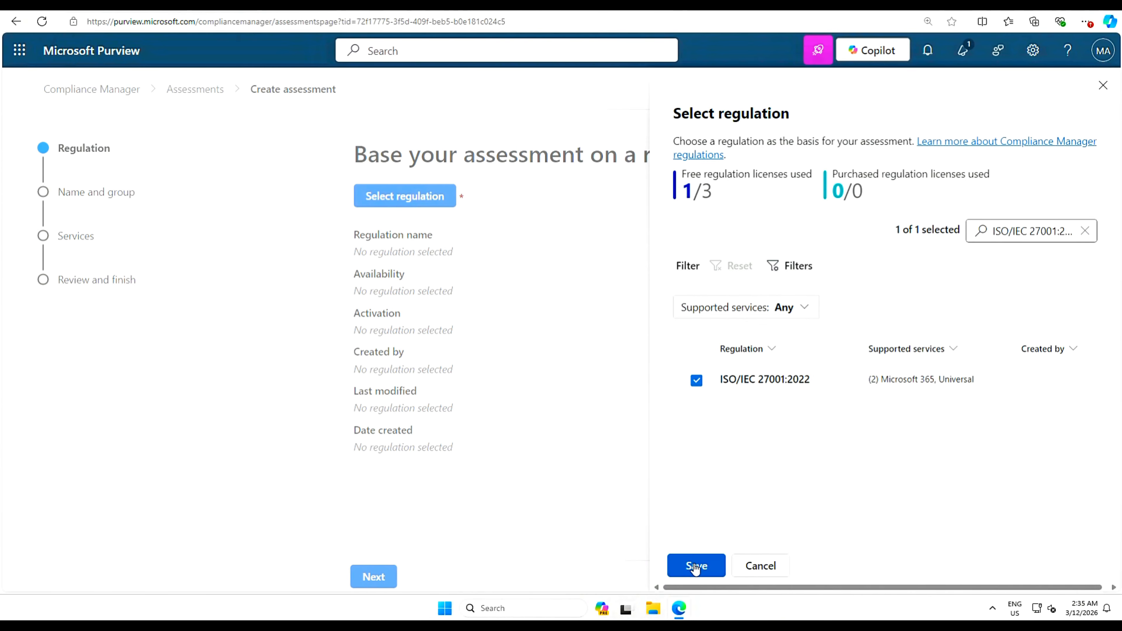
{"action": "left_click", "coordinate": [706, 568]}
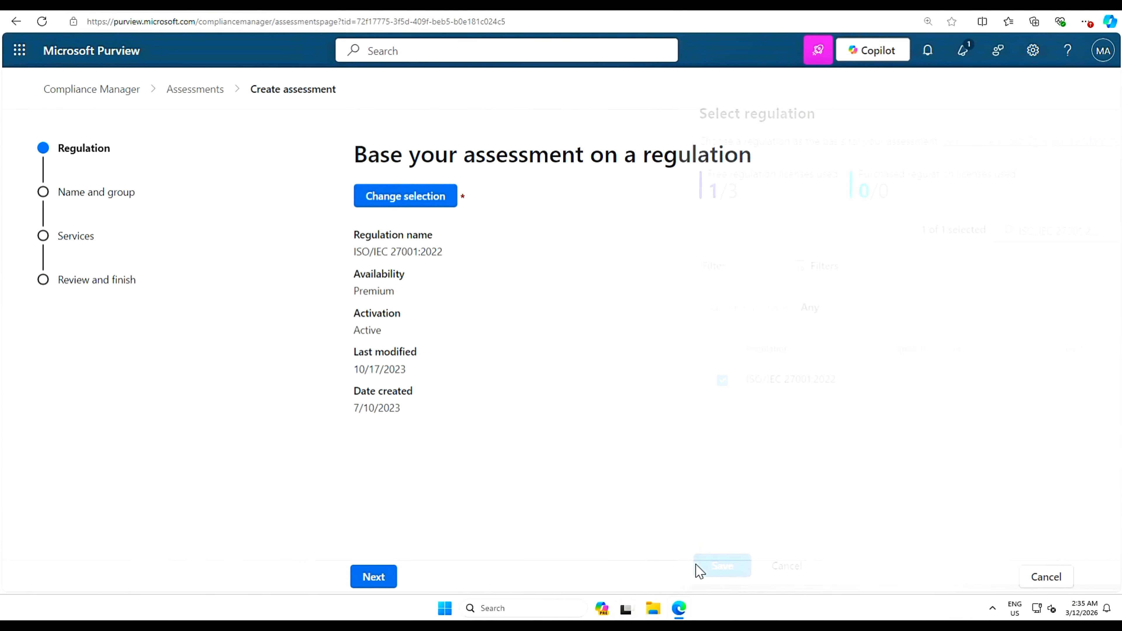
{"action": "left_click", "coordinate": [375, 577]}
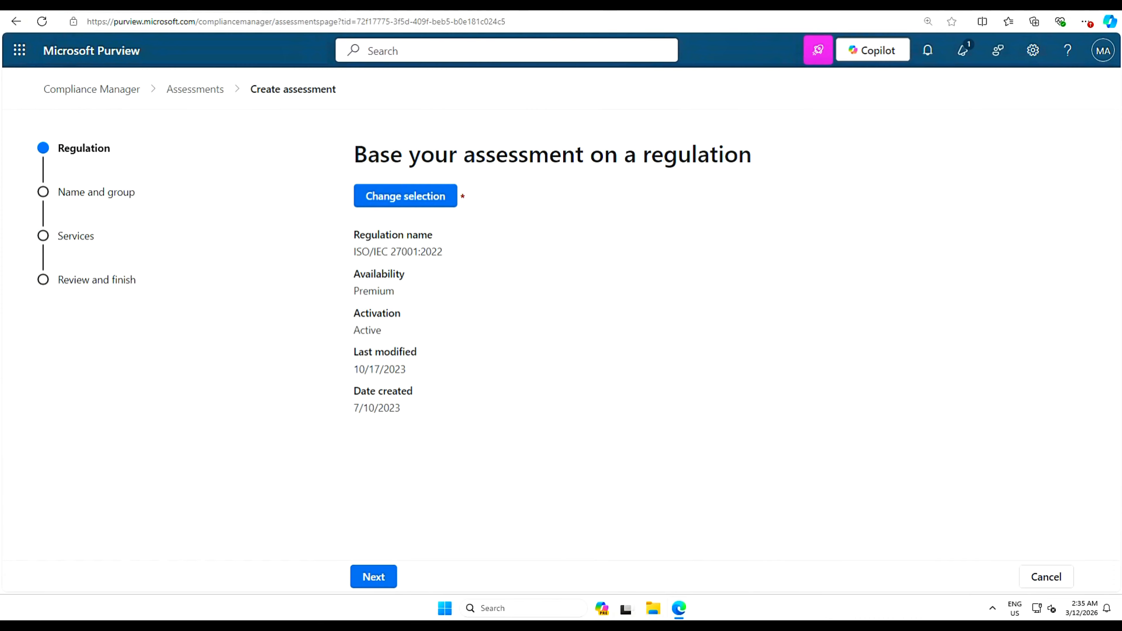
{"action": "left_click", "coordinate": [372, 576]}
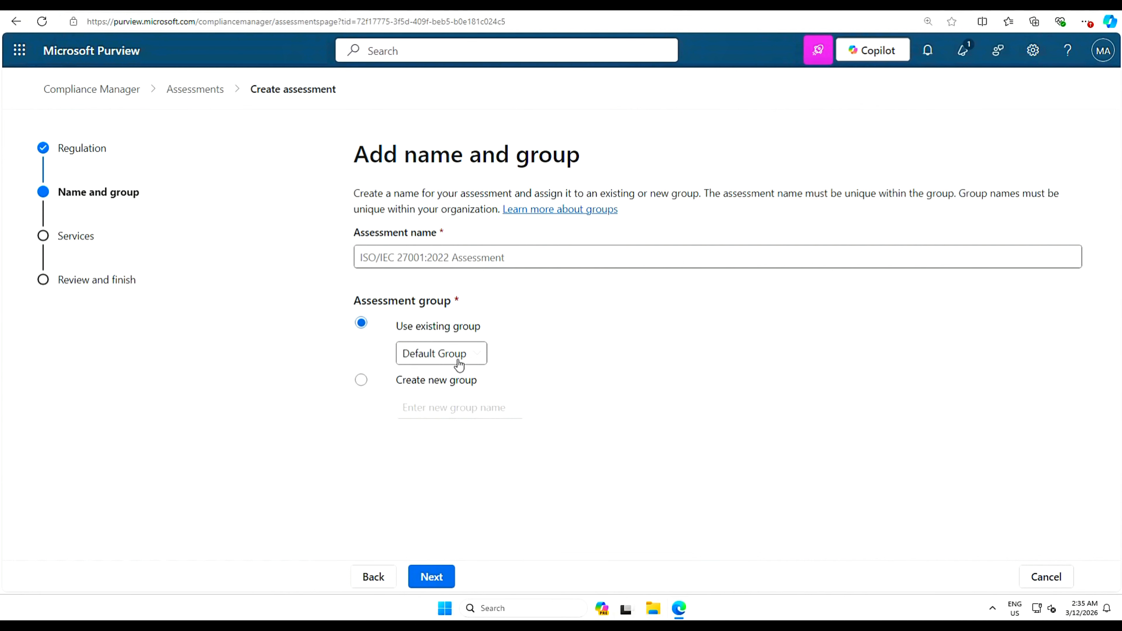
- Create a new assessment group named 'ISO-27001 Audit assessment' and continue to services
{"action": "left_click", "coordinate": [485, 355]}
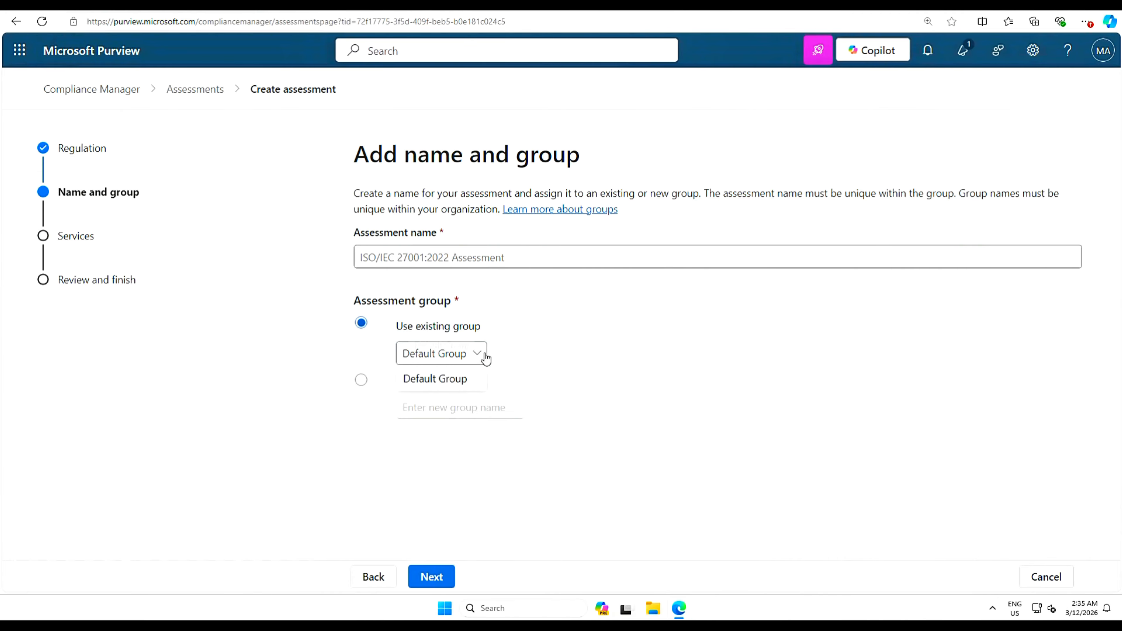
{"action": "left_click", "coordinate": [552, 348]}
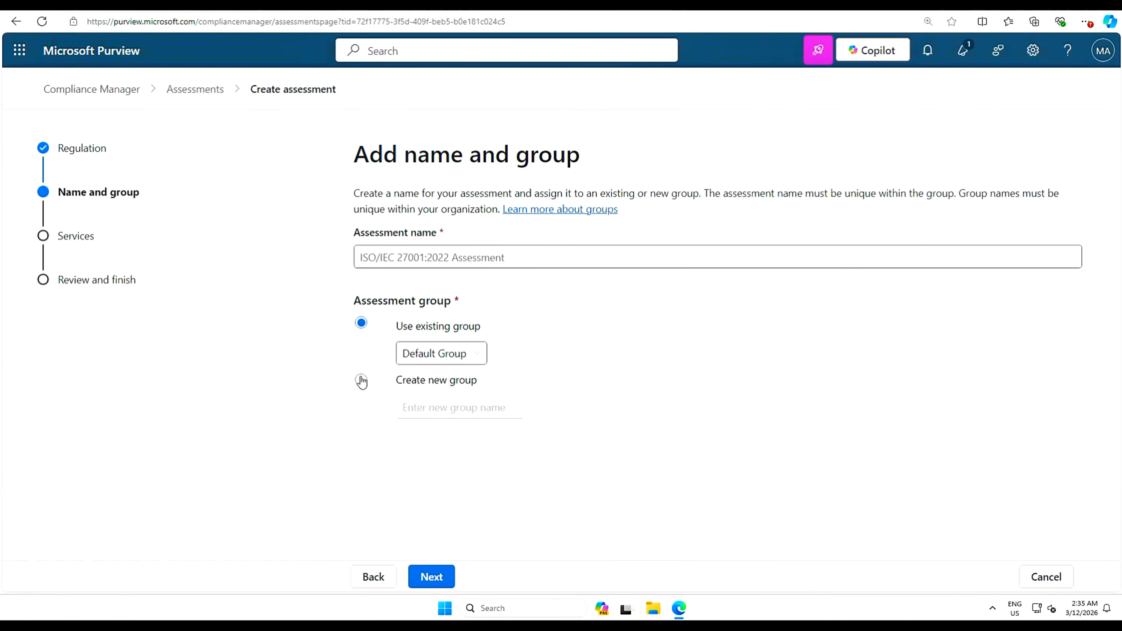
{"action": "left_click", "coordinate": [360, 380]}
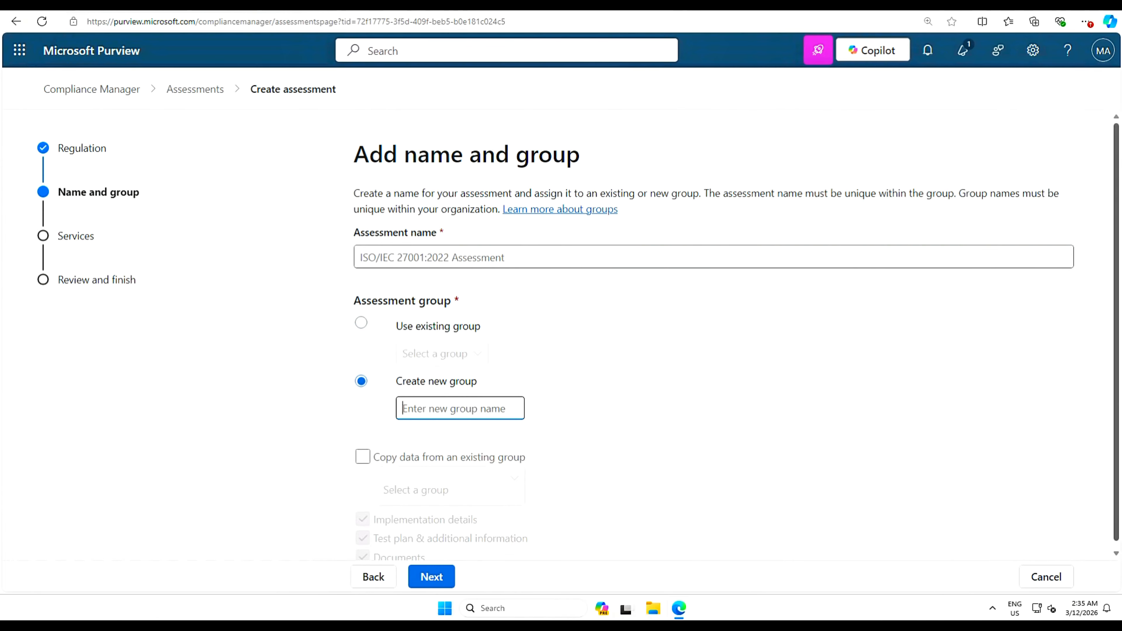
{"action": "type", "text": "ISO-27001 Audit assessment"}
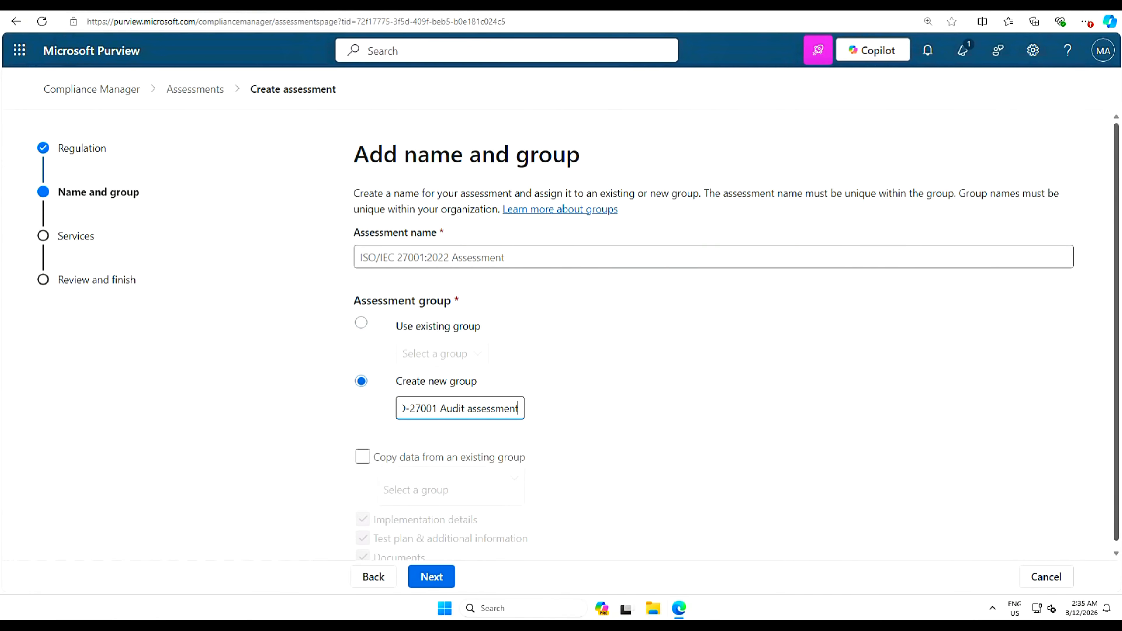
{"action": "left_click_drag", "start_coordinate": [1116, 258], "coordinate": [1113, 304]}
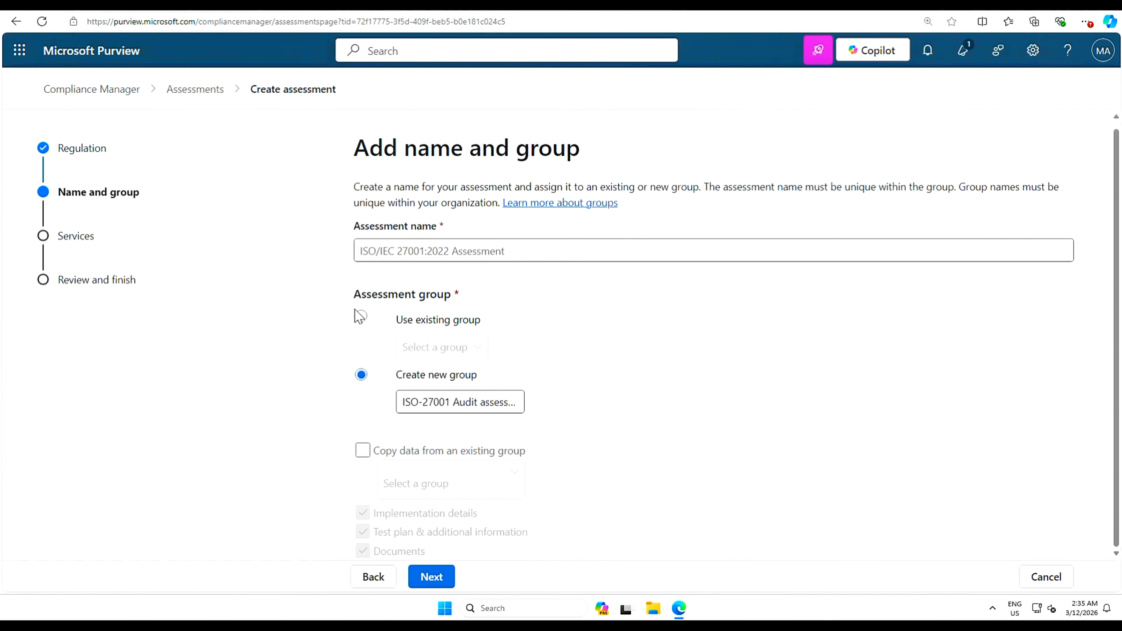
{"action": "left_click", "coordinate": [429, 575]}
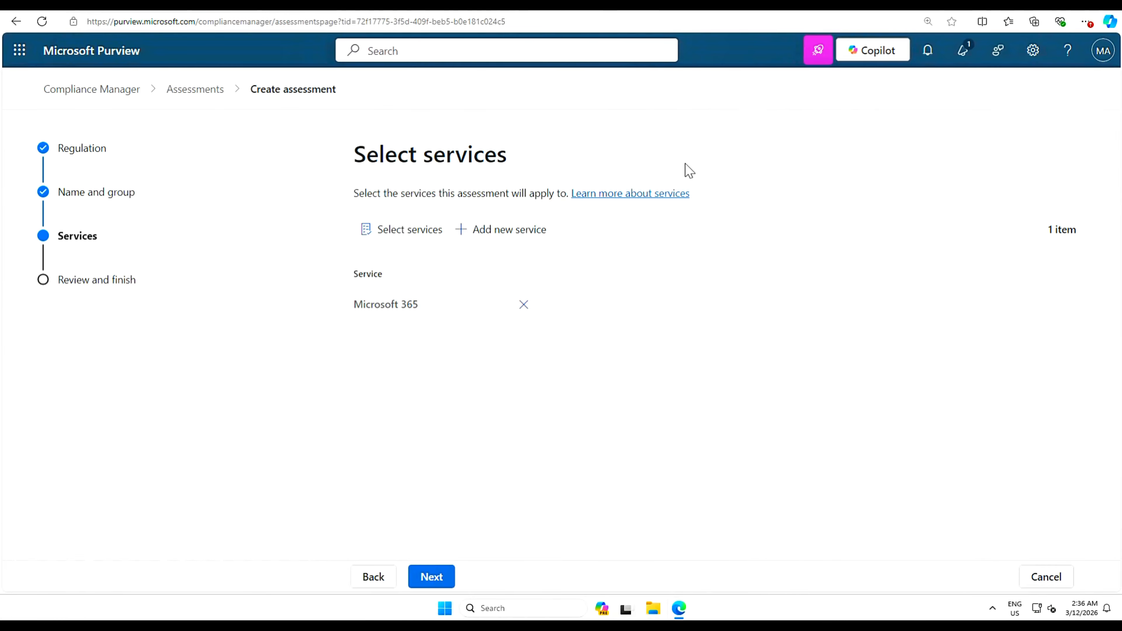
- Keep Microsoft 365 as the only service, review the summary, and create the assessment
{"action": "left_click", "coordinate": [409, 230]}
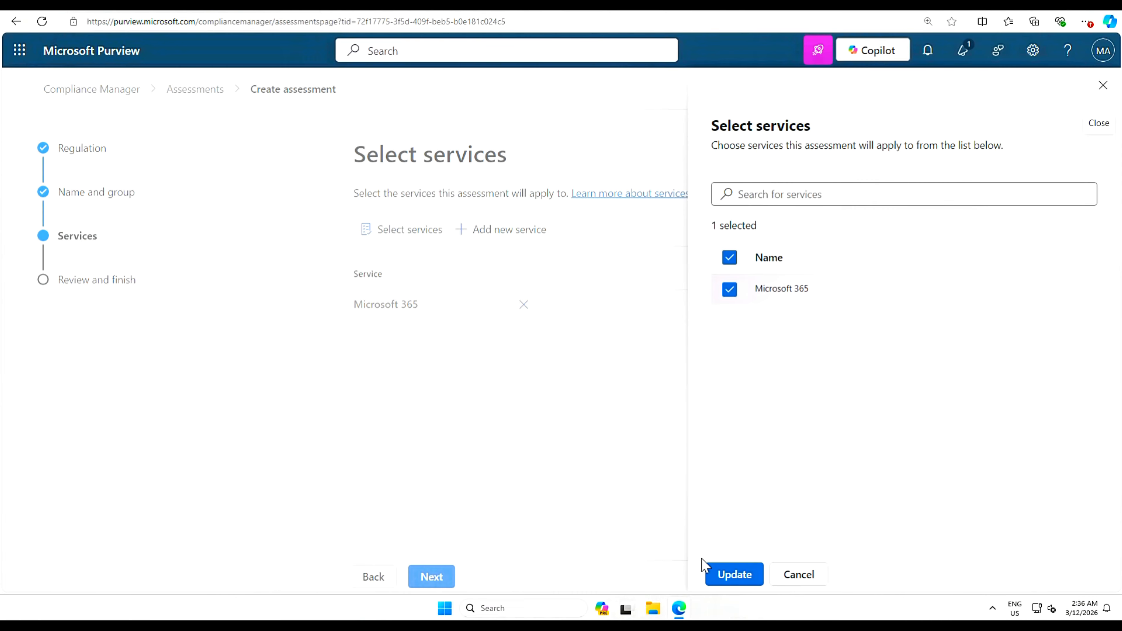
{"action": "left_click", "coordinate": [734, 576]}
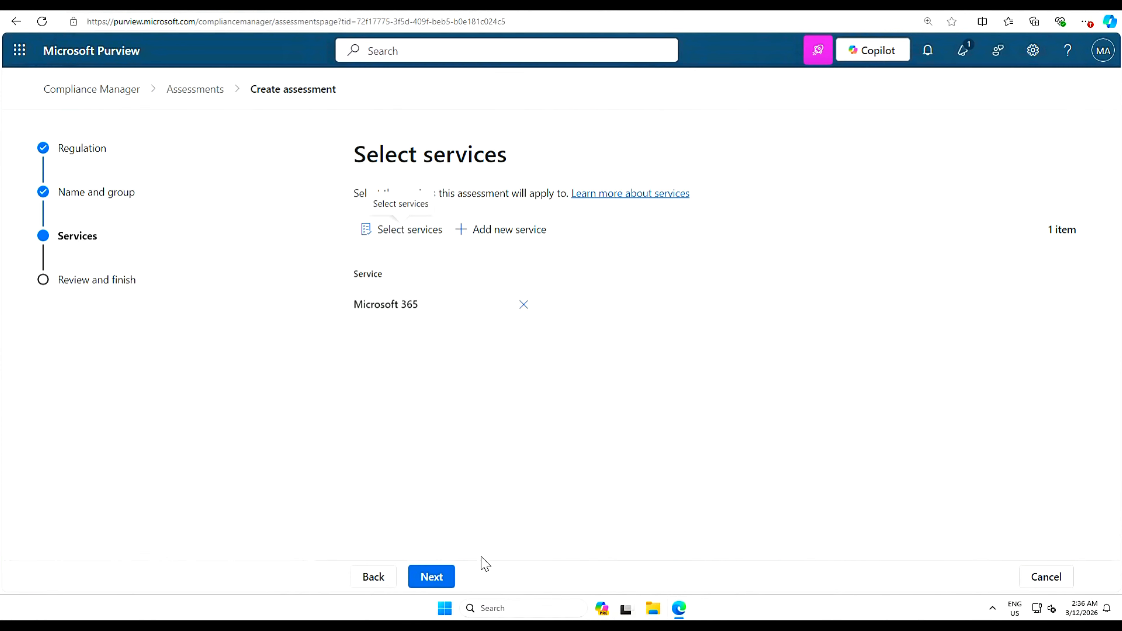
{"action": "left_click", "coordinate": [431, 577]}
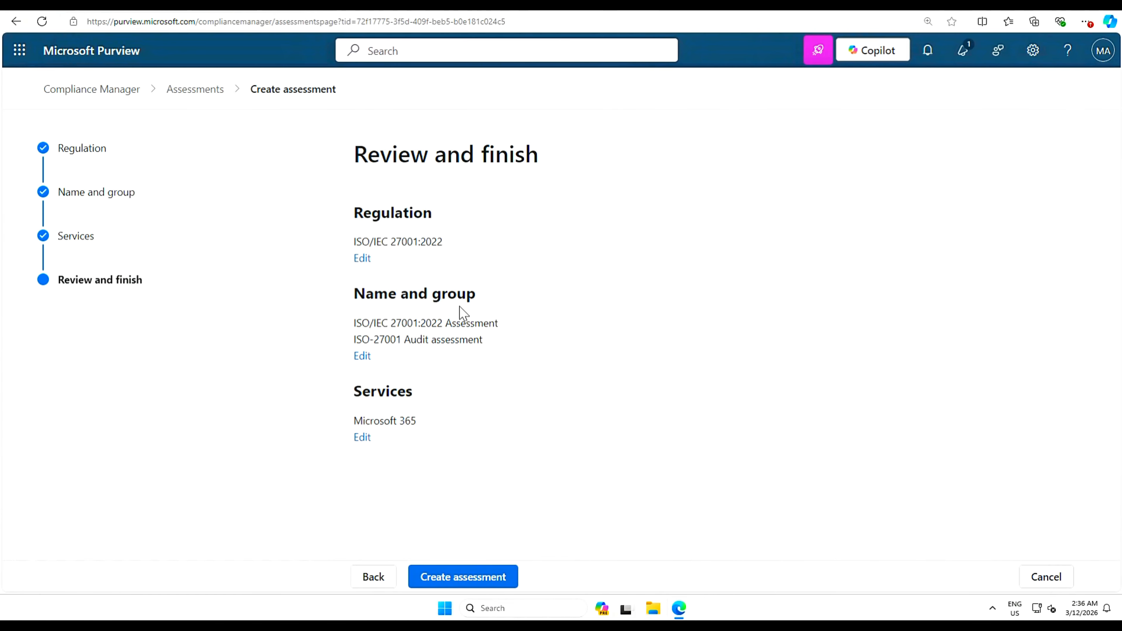
{"action": "left_click", "coordinate": [481, 581]}
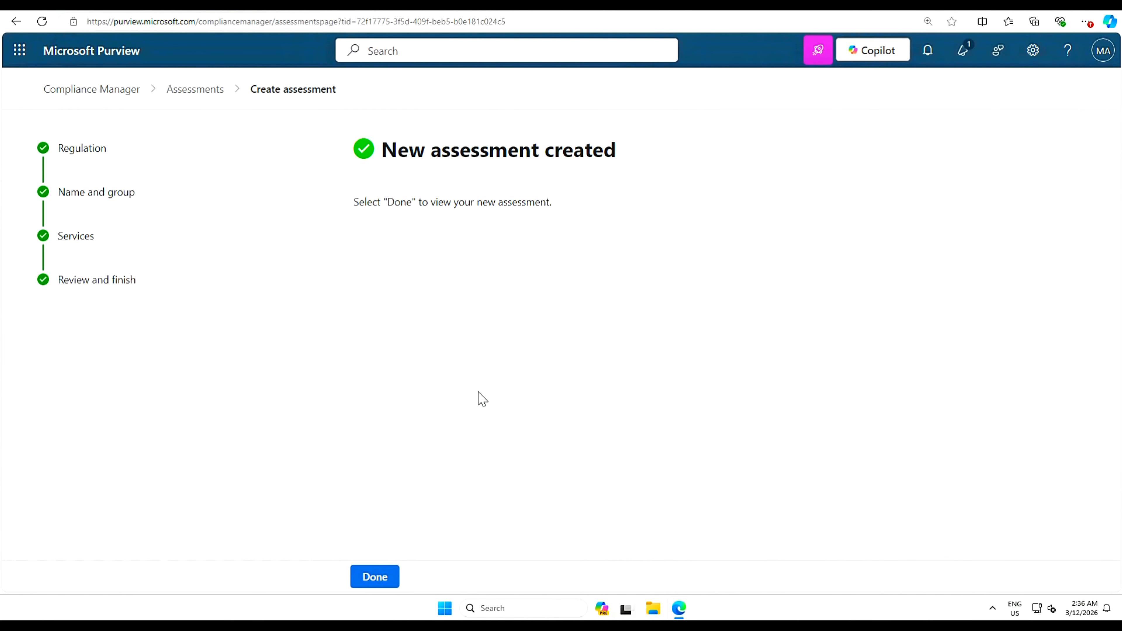
- Finish the wizard to open the new ISO/IEC 27001:2022 assessment's Progress page
{"action": "left_click", "coordinate": [374, 577]}
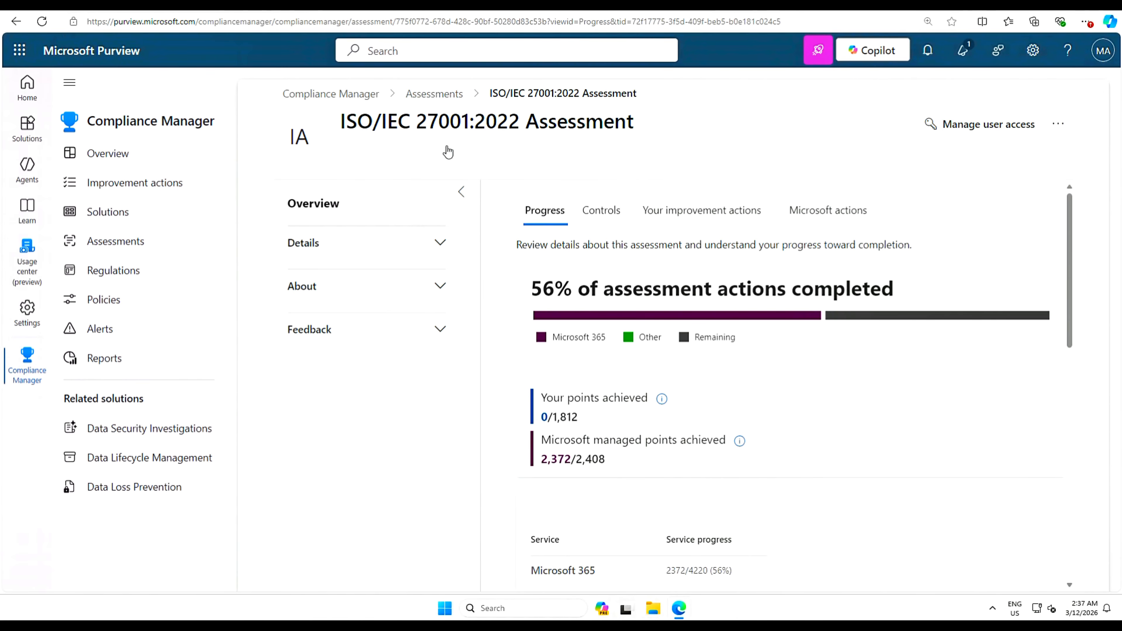
{"action": "left_click_drag", "start_coordinate": [345, 122], "coordinate": [693, 131]}
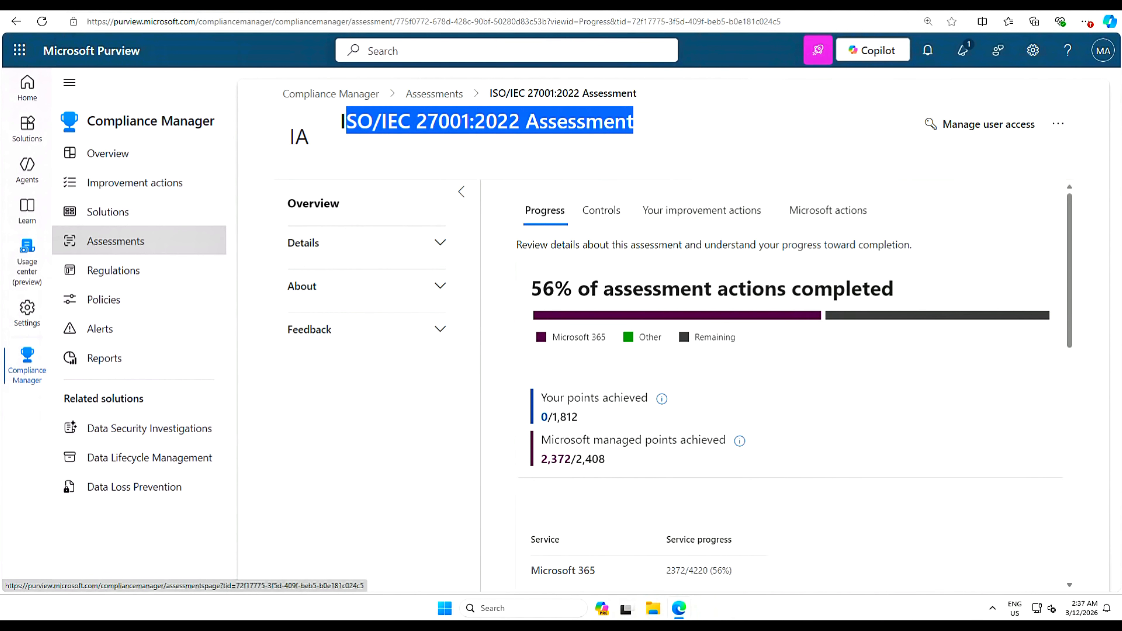
{"action": "left_click", "coordinate": [635, 135]}
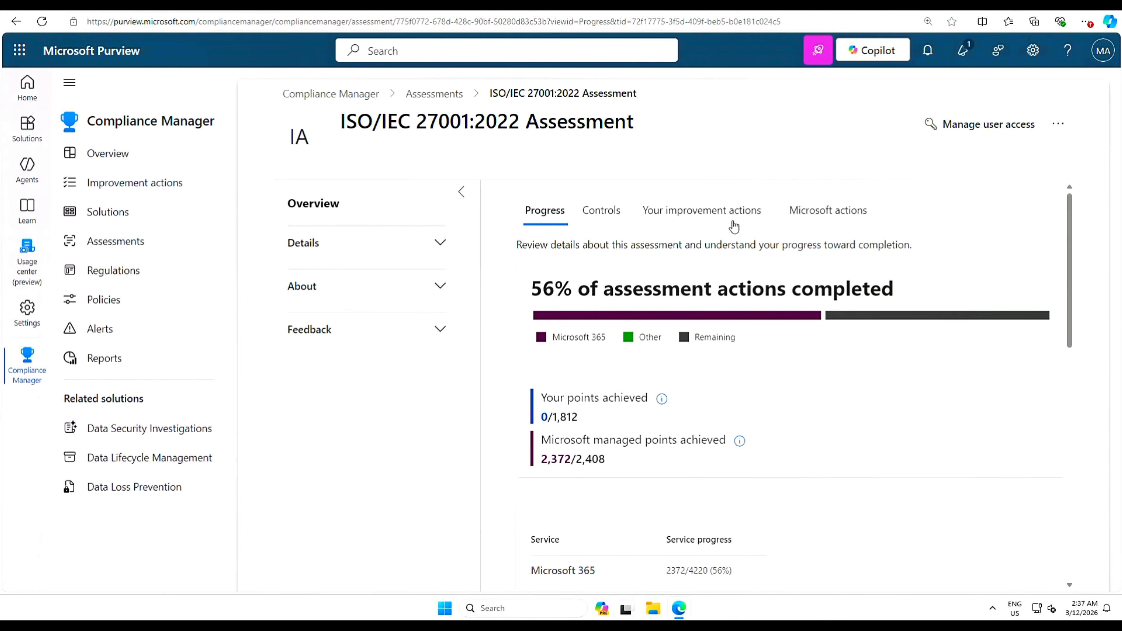
- Show the assessment's 110 improvement actions and open the Control family filter
{"action": "left_click", "coordinate": [715, 216]}
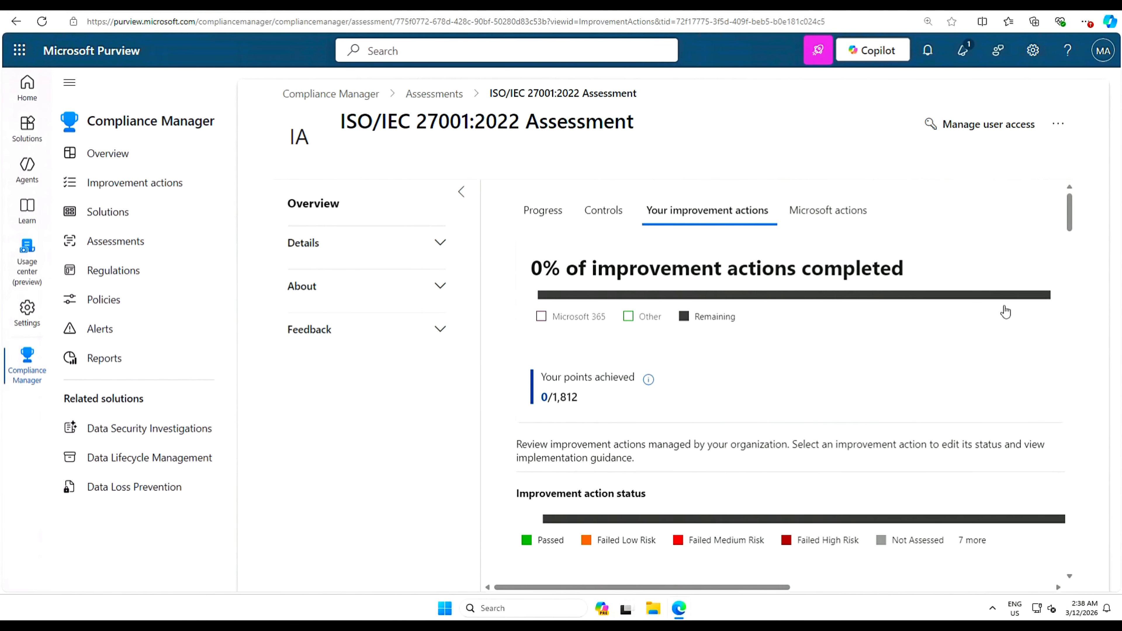
{"action": "left_click_drag", "start_coordinate": [1074, 224], "coordinate": [1074, 263]}
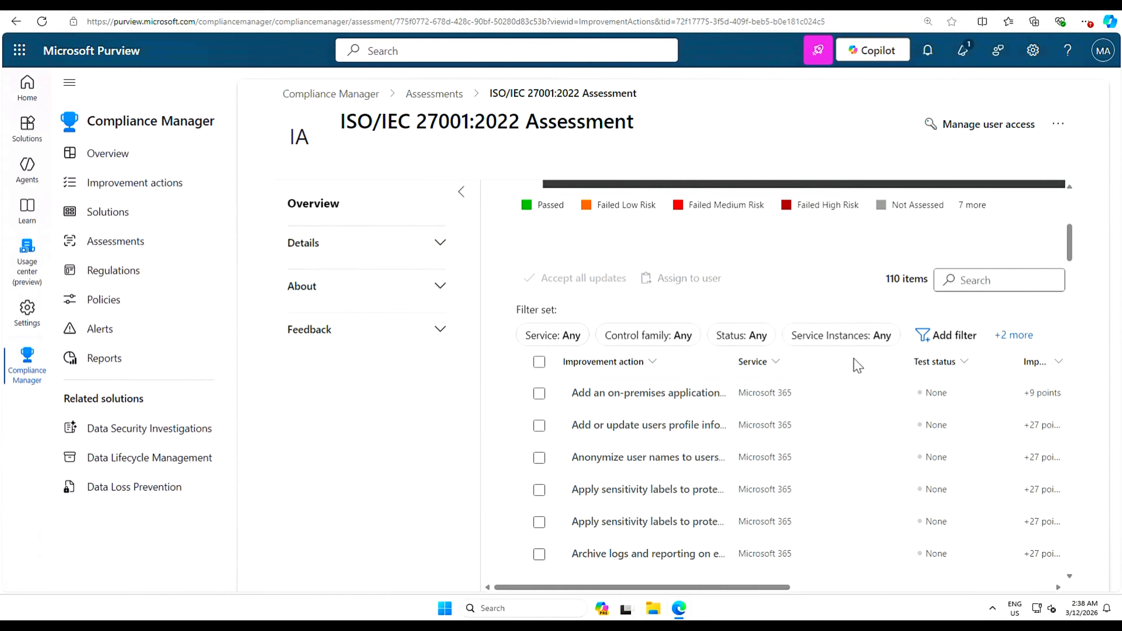
{"action": "left_click", "coordinate": [673, 344]}
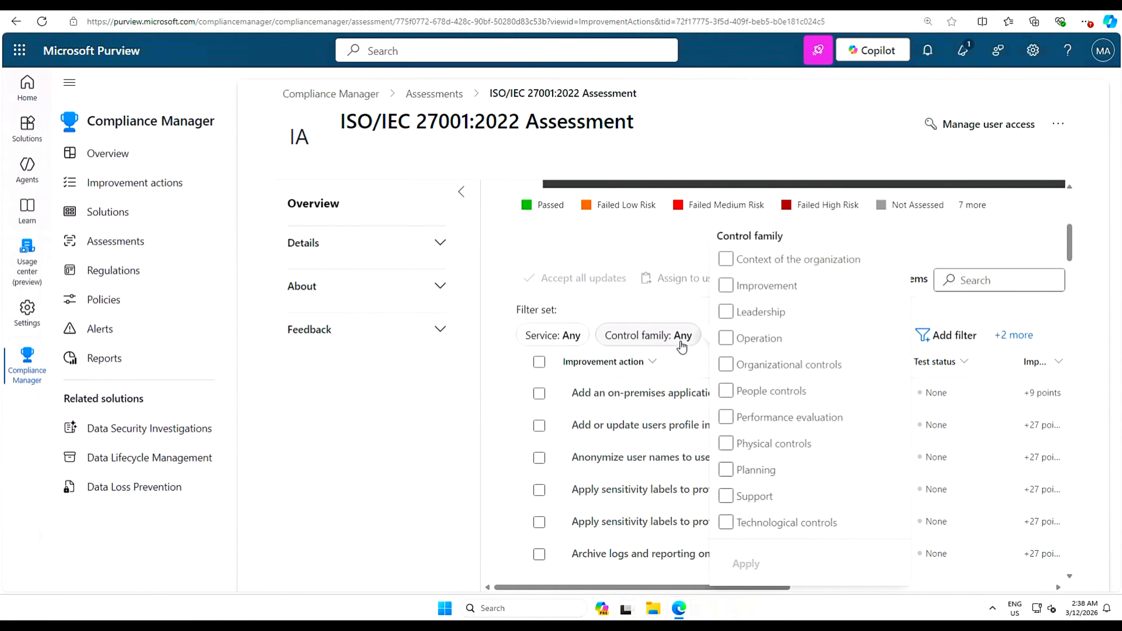
- Apply a Physical controls family filter, narrowing the improvement actions to 3 items
{"action": "left_click", "coordinate": [725, 444]}
{"action": "left_click", "coordinate": [753, 565]}
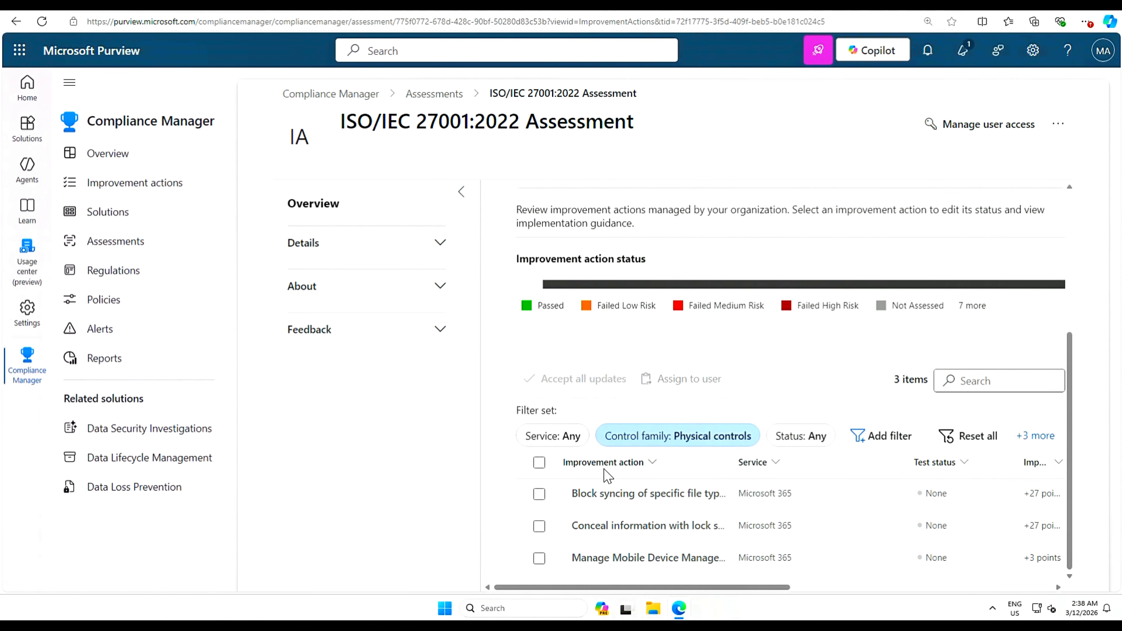
{"action": "left_click", "coordinate": [653, 463]}
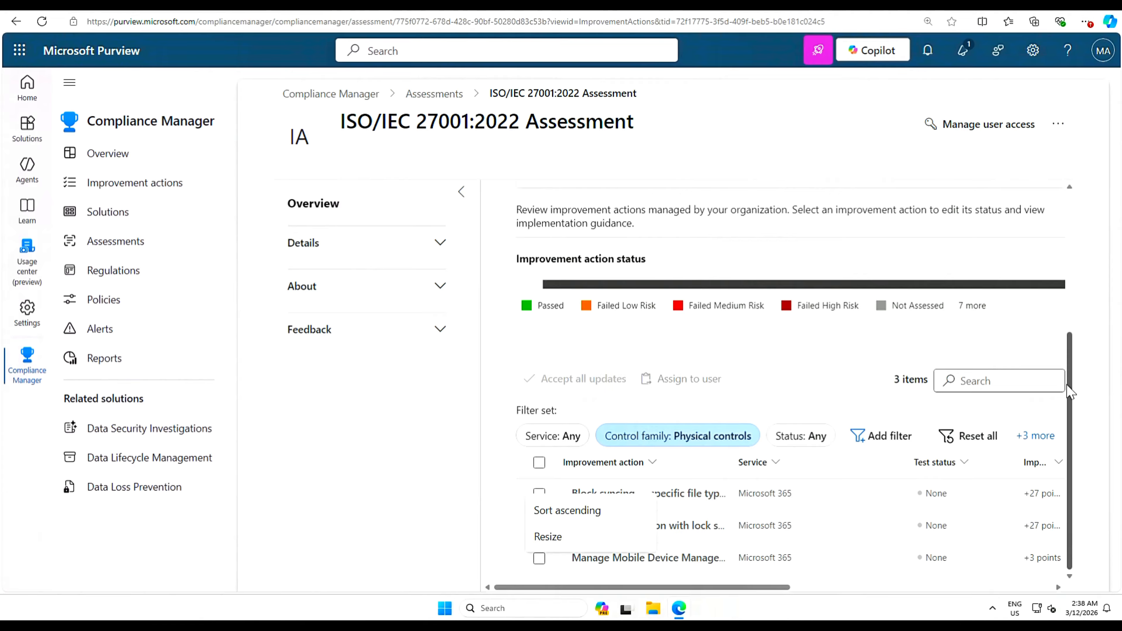
{"action": "left_click", "coordinate": [1094, 341]}
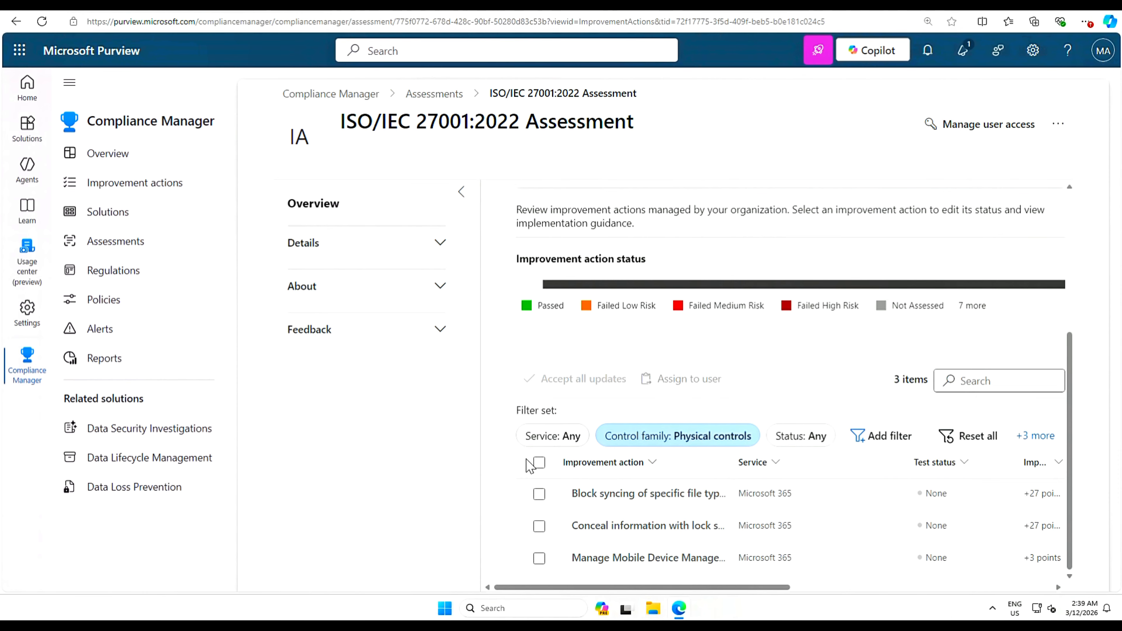
- Select all three Physical controls improvement actions and widen the Improvement action column to show full names
{"action": "left_click", "coordinate": [538, 463]}
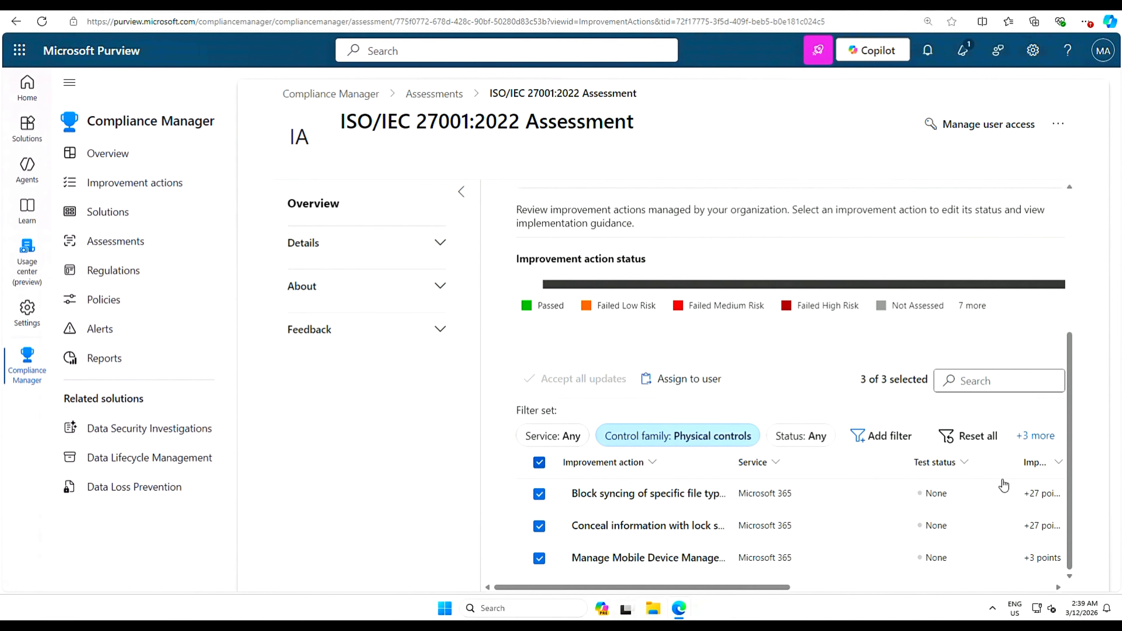
{"action": "left_click", "coordinate": [654, 462]}
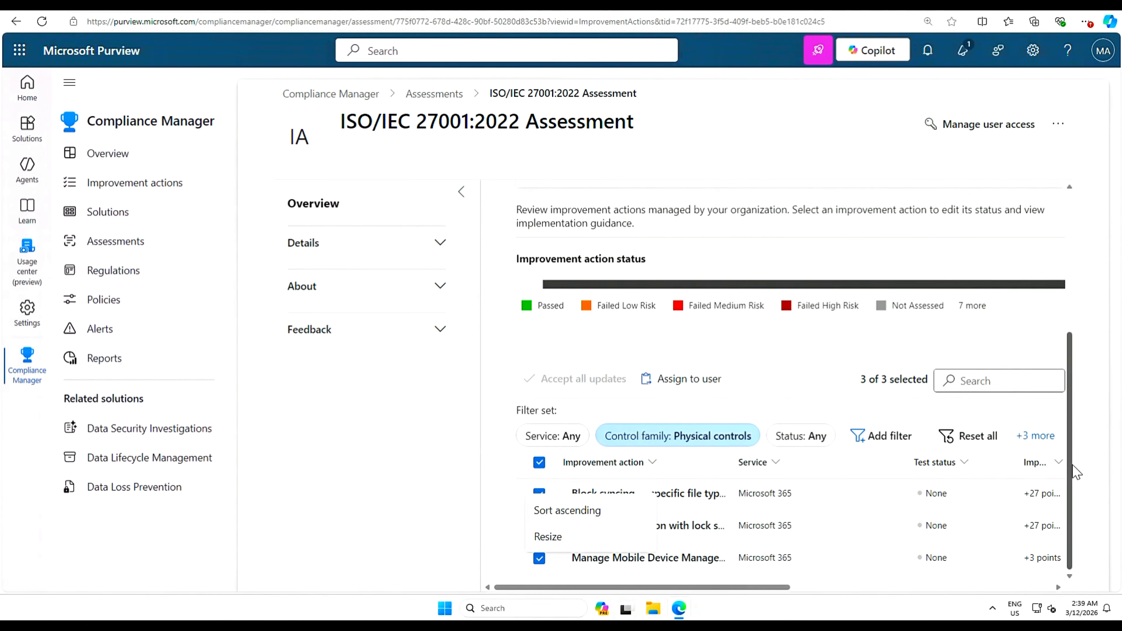
{"action": "left_click", "coordinate": [1080, 279]}
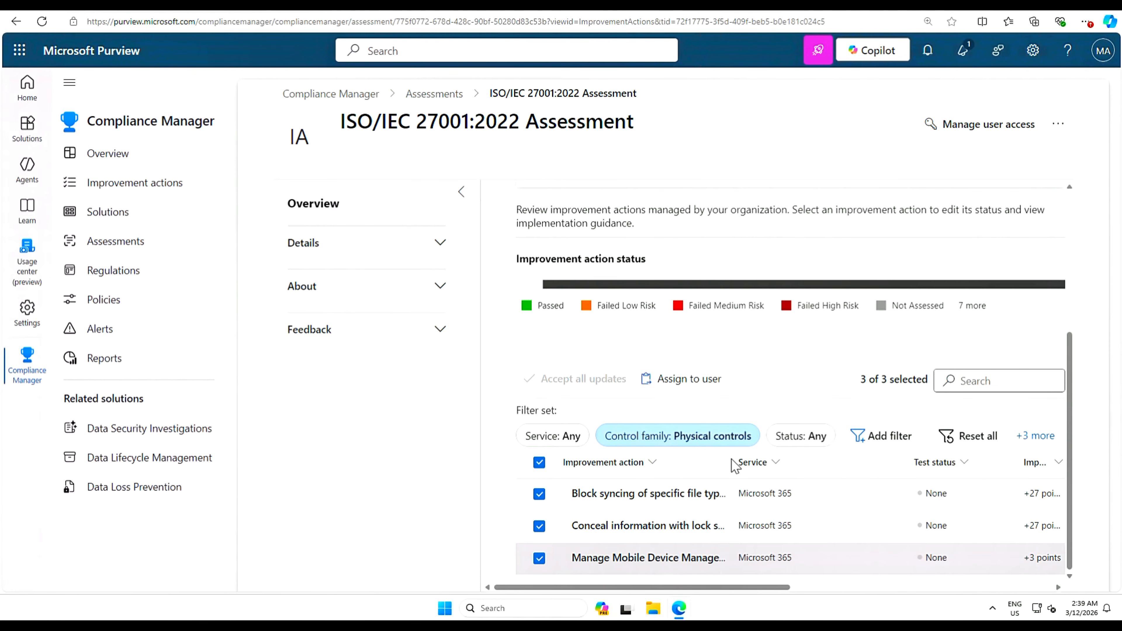
{"action": "left_click_drag", "start_coordinate": [758, 472], "coordinate": [866, 475]}
{"action": "left_click_drag", "start_coordinate": [895, 476], "coordinate": [907, 476]}
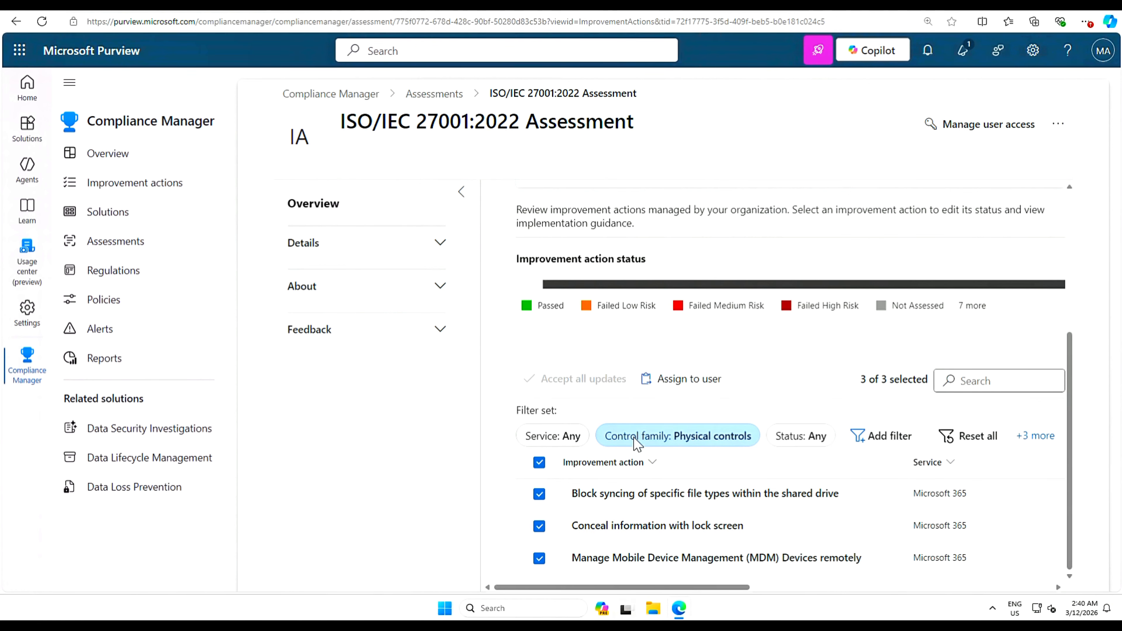
- Assign the three selected Physical controls improvement actions to the technical engineer user
{"action": "left_click", "coordinate": [685, 379]}
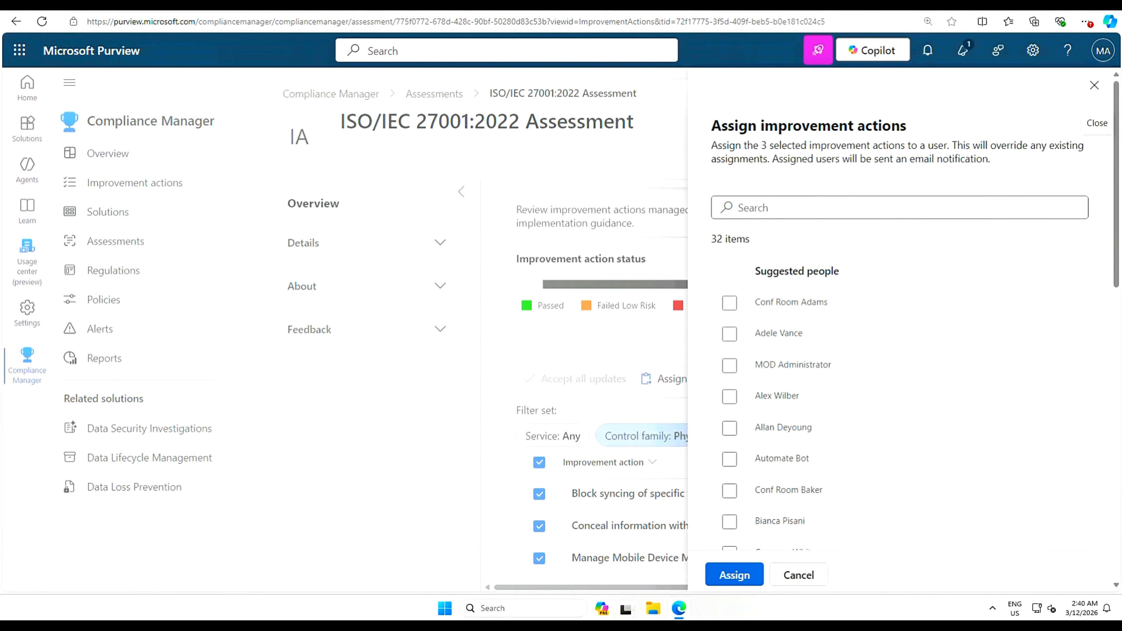
{"action": "left_click", "coordinate": [786, 208]}
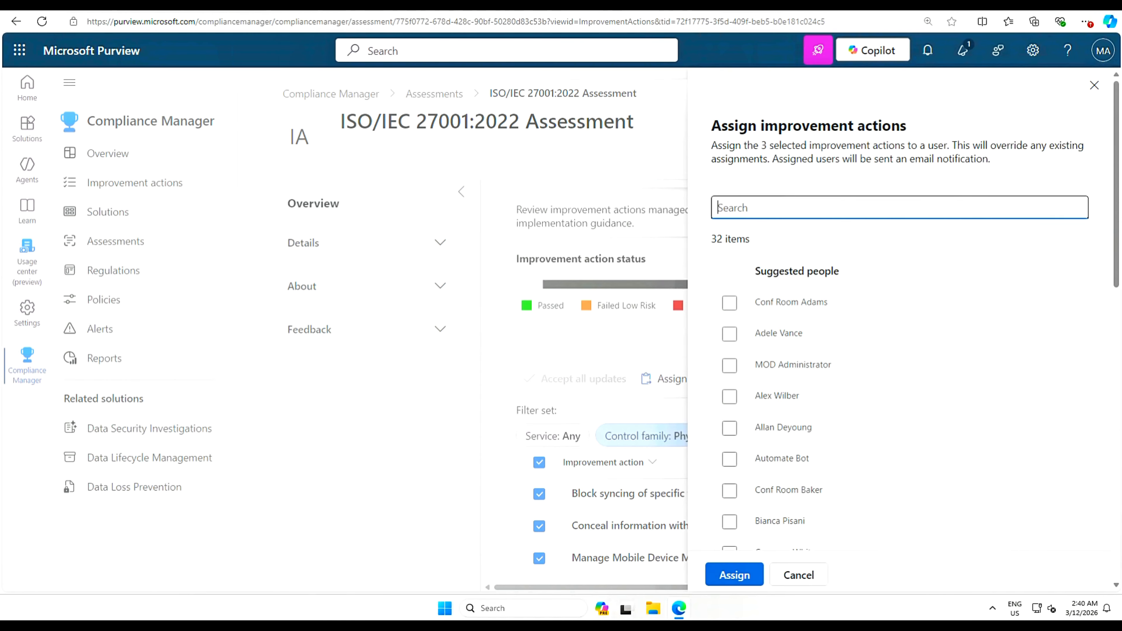
{"action": "type", "text": "Nestor"}
{"action": "key", "text": "Return"}
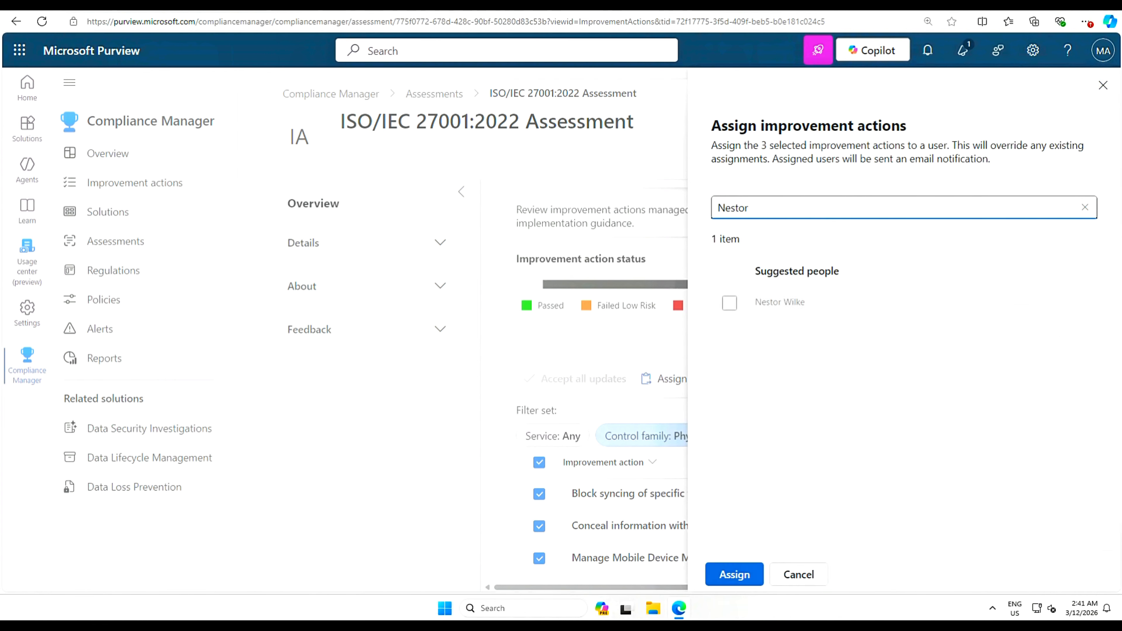
{"action": "left_click", "coordinate": [729, 305]}
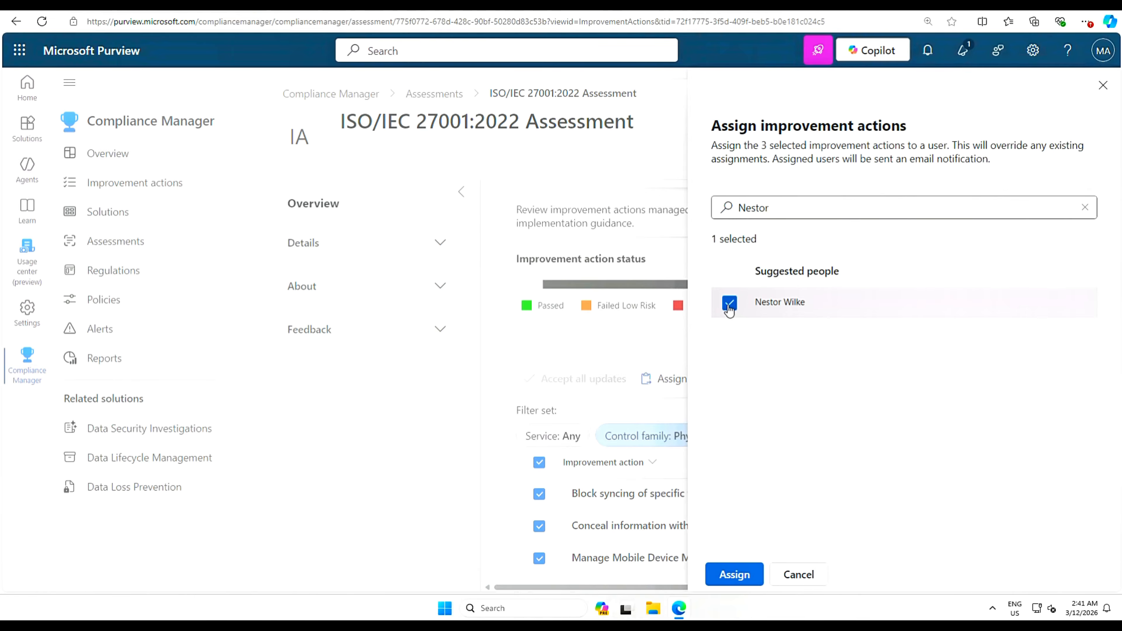
{"action": "left_click", "coordinate": [729, 579]}
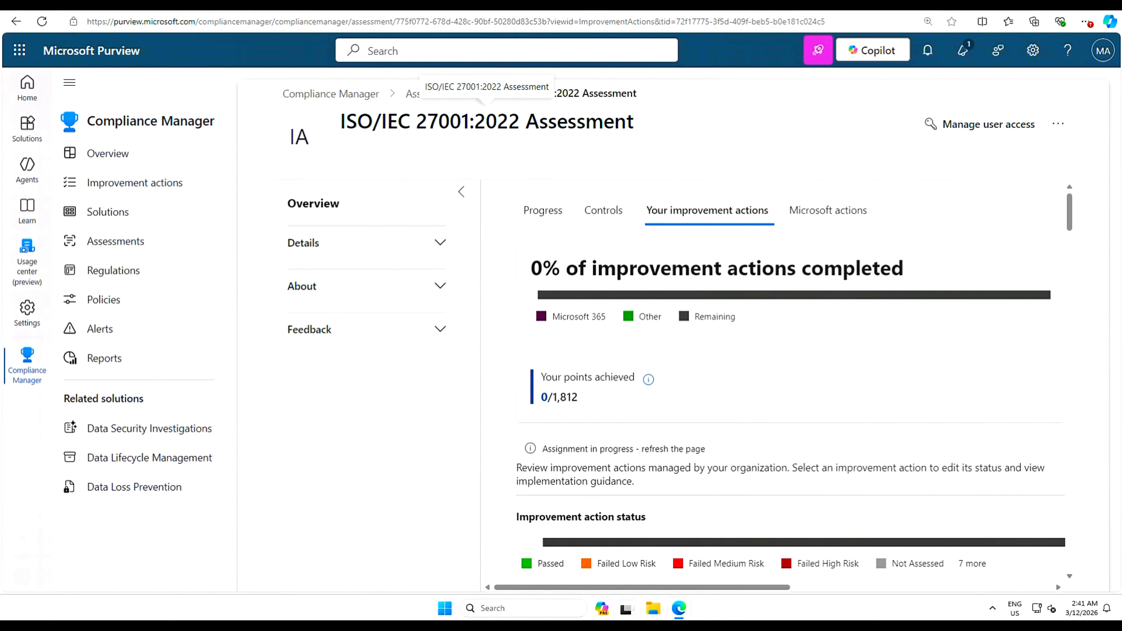
- Add the technical engineer as an Assessor on the ISO/IEC 27001:2022 Assessment and save the role assignment
{"action": "left_click", "coordinate": [995, 127]}
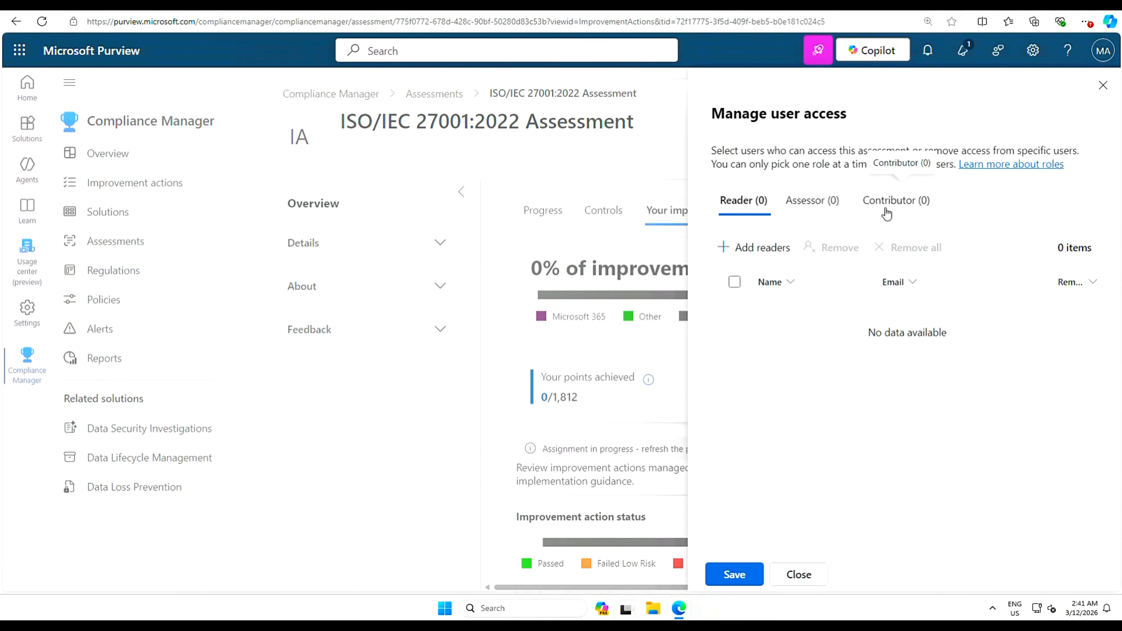
{"action": "left_click", "coordinate": [814, 202]}
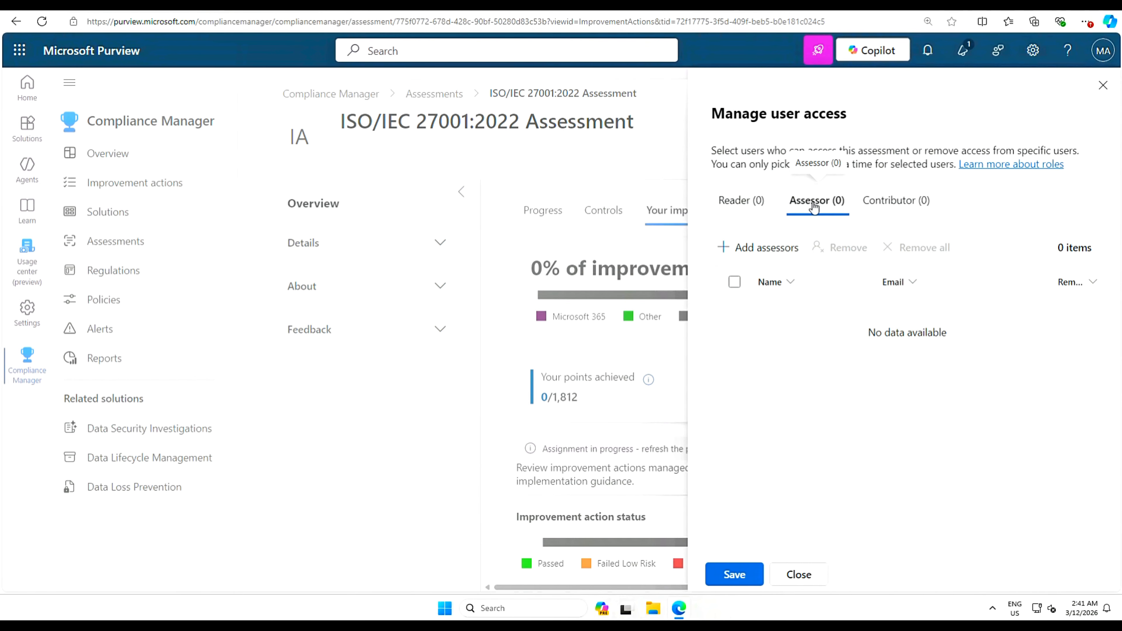
{"action": "left_click", "coordinate": [754, 251]}
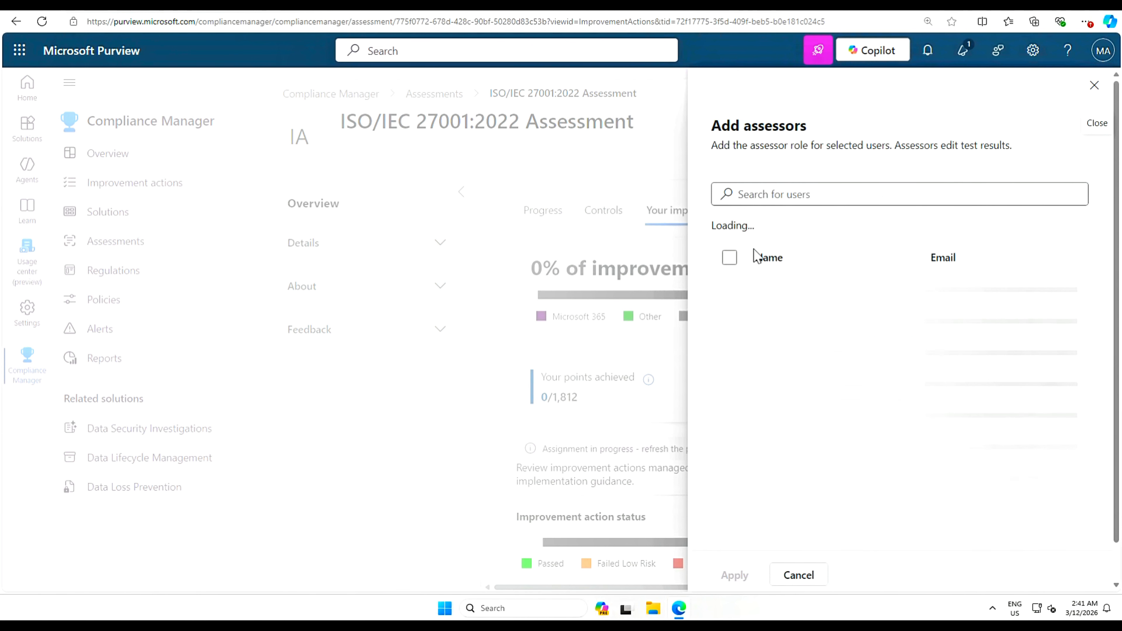
{"action": "left_click", "coordinate": [817, 195]}
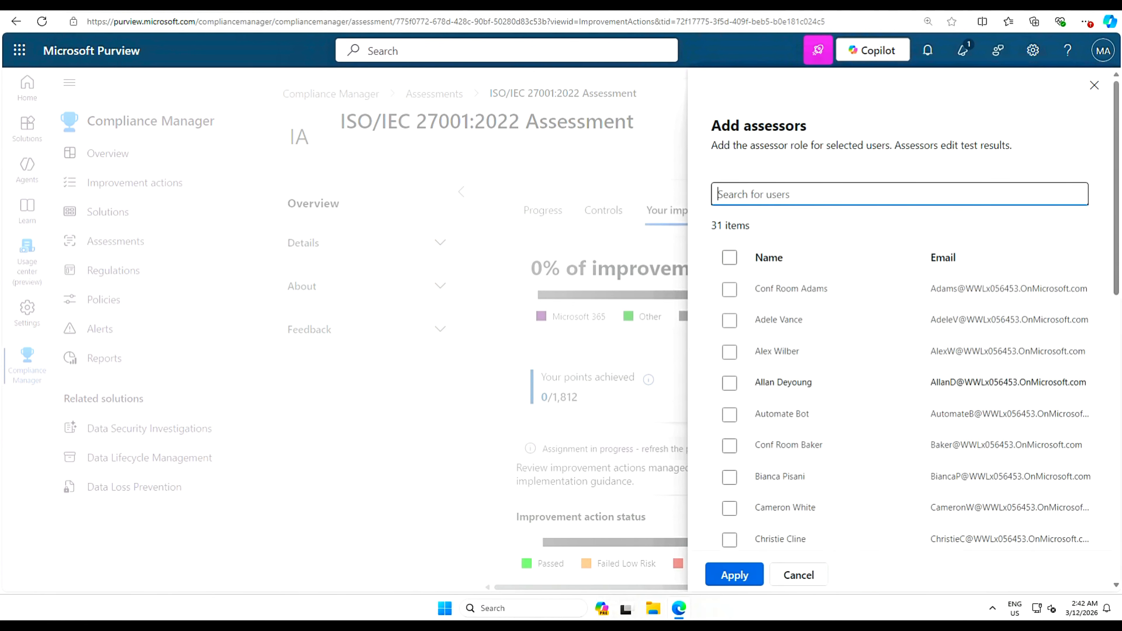
{"action": "type", "text": "Nestor"}
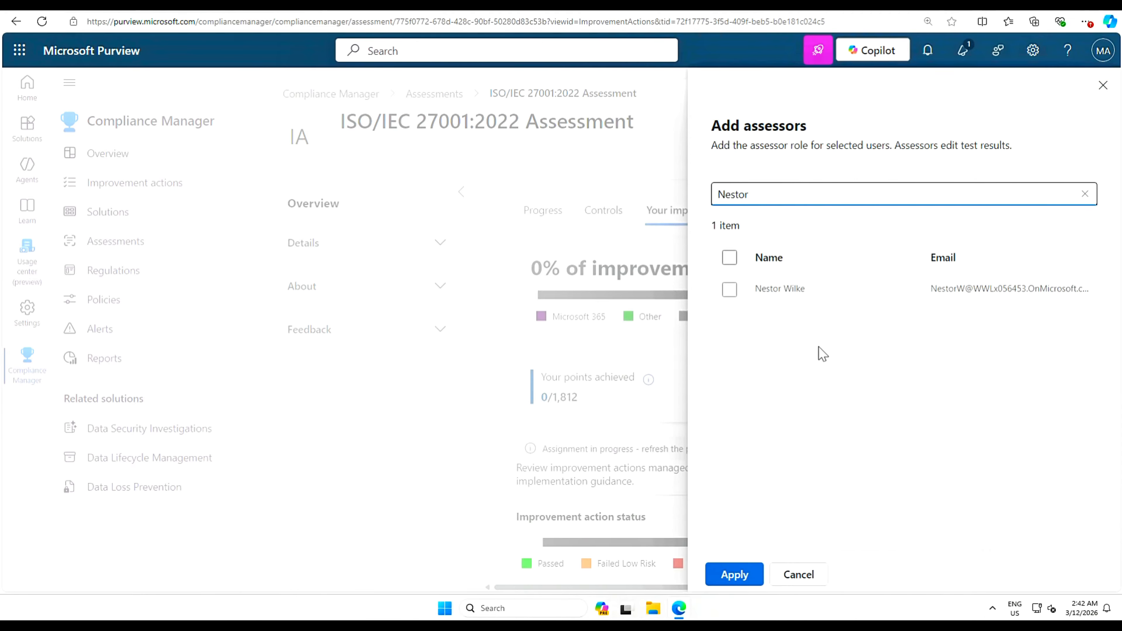
{"action": "left_click", "coordinate": [728, 291]}
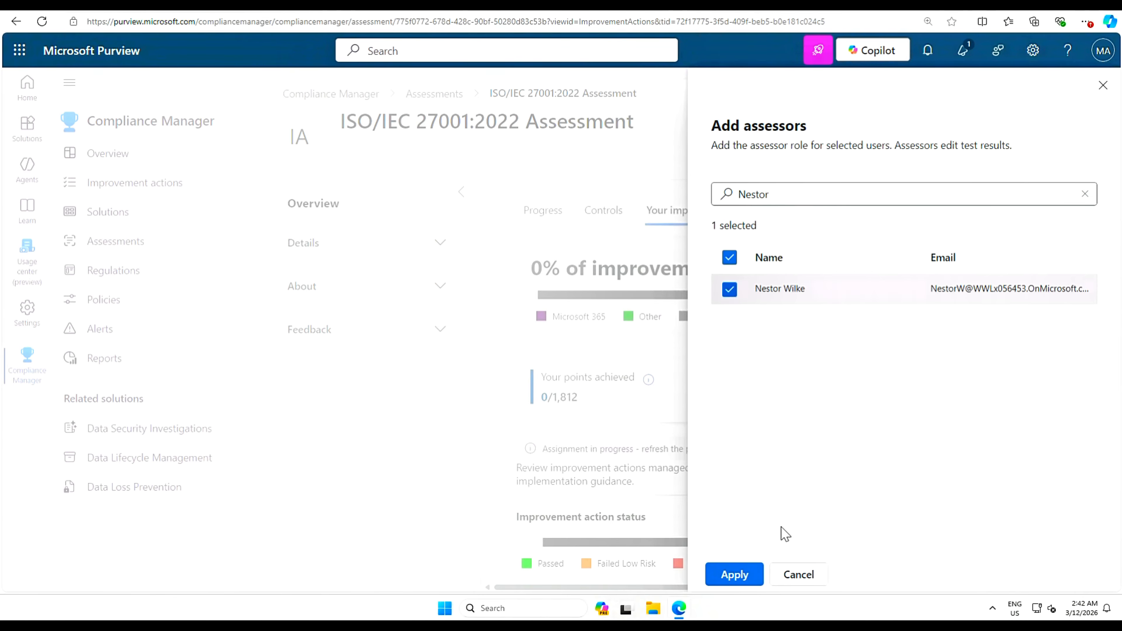
{"action": "left_click", "coordinate": [734, 574]}
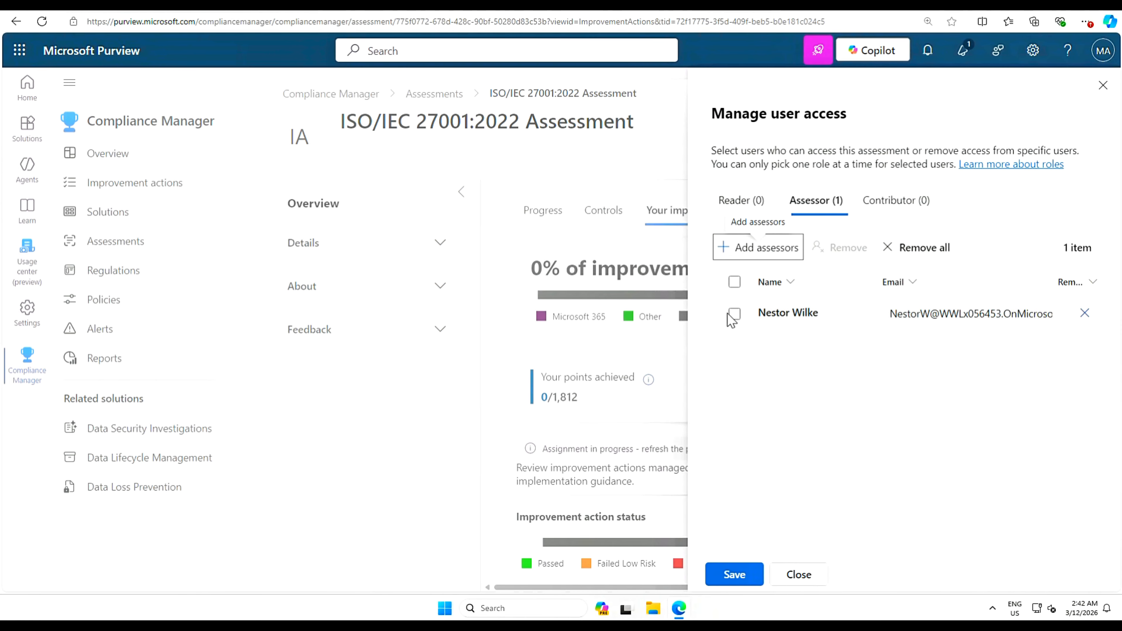
{"action": "left_click", "coordinate": [734, 322]}
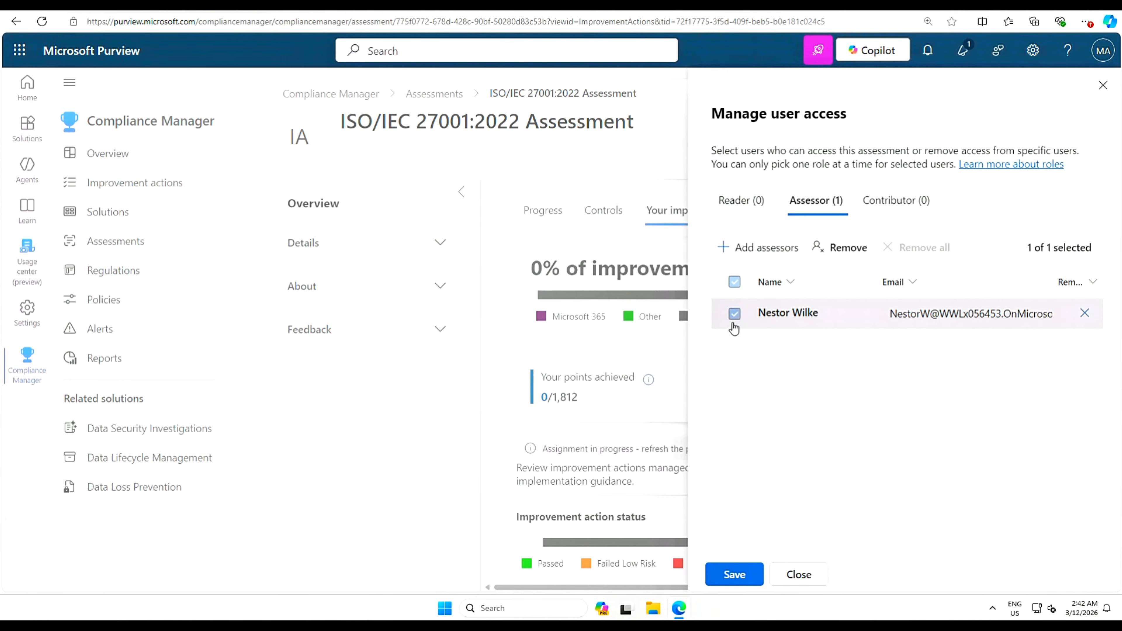
{"action": "left_click", "coordinate": [735, 575]}
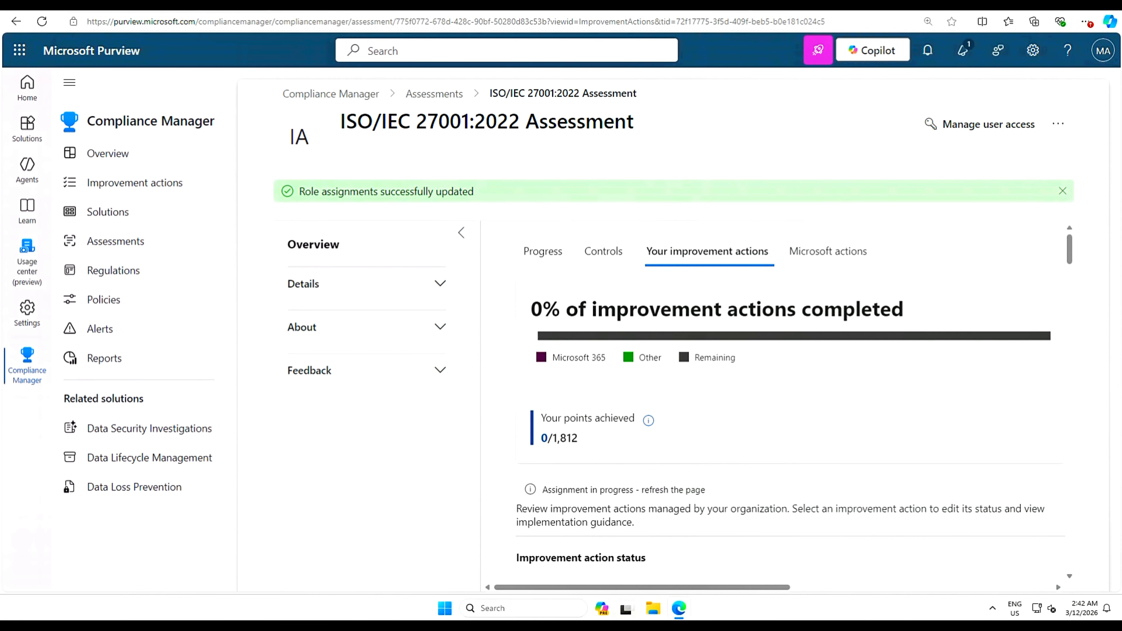
- Bring the GitHub lab 07 instructions forward and review the Task 1, Task 2 and Task 3 headings
{"action": "left_click_drag", "start_coordinate": [1120, 50], "coordinate": [642, 56]}
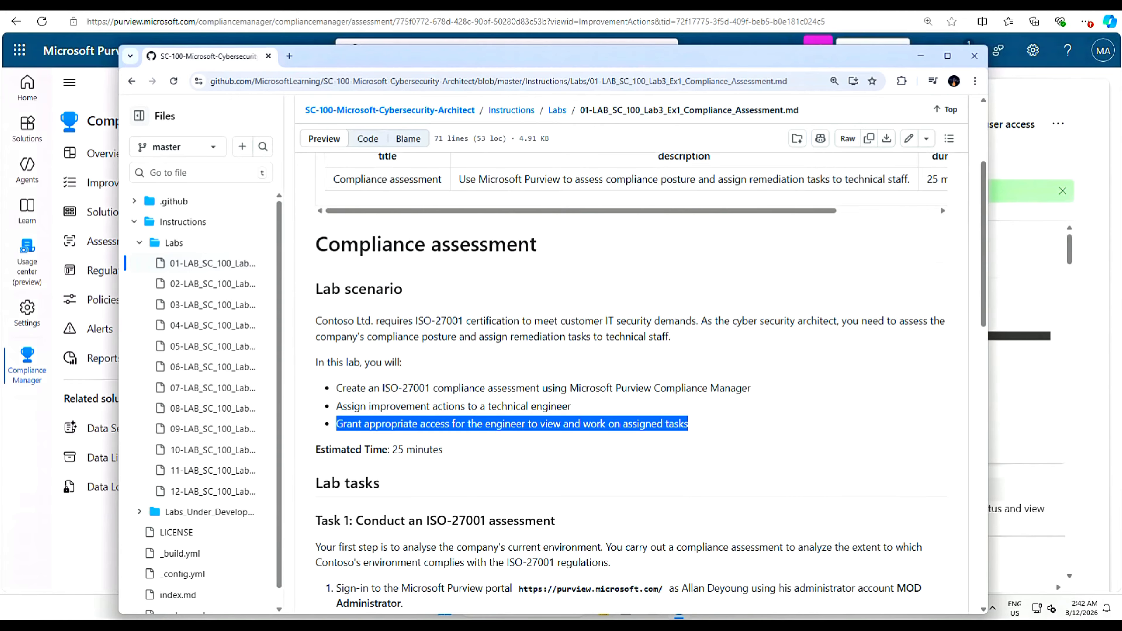
{"action": "left_click_drag", "start_coordinate": [356, 521], "coordinate": [607, 524]}
{"action": "scroll", "coordinate": [608, 524], "scroll_direction": "down", "scroll_amount": 15}
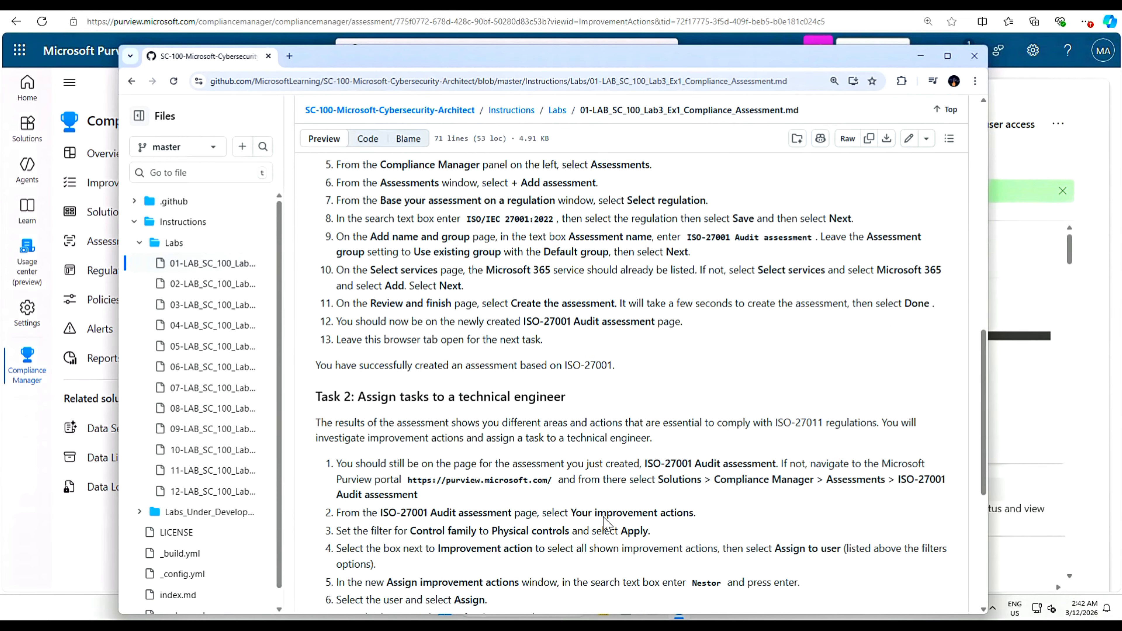
{"action": "left_click_drag", "start_coordinate": [351, 221], "coordinate": [584, 227]}
{"action": "scroll", "coordinate": [584, 227], "scroll_direction": "down", "scroll_amount": 4}
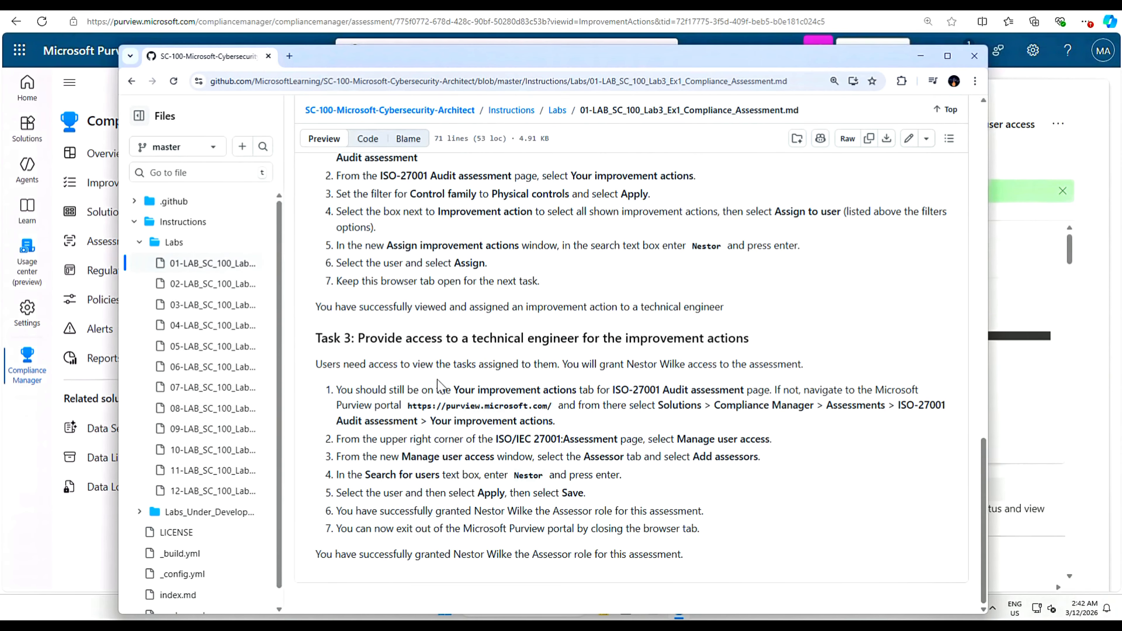
{"action": "left_click_drag", "start_coordinate": [352, 338], "coordinate": [762, 345]}
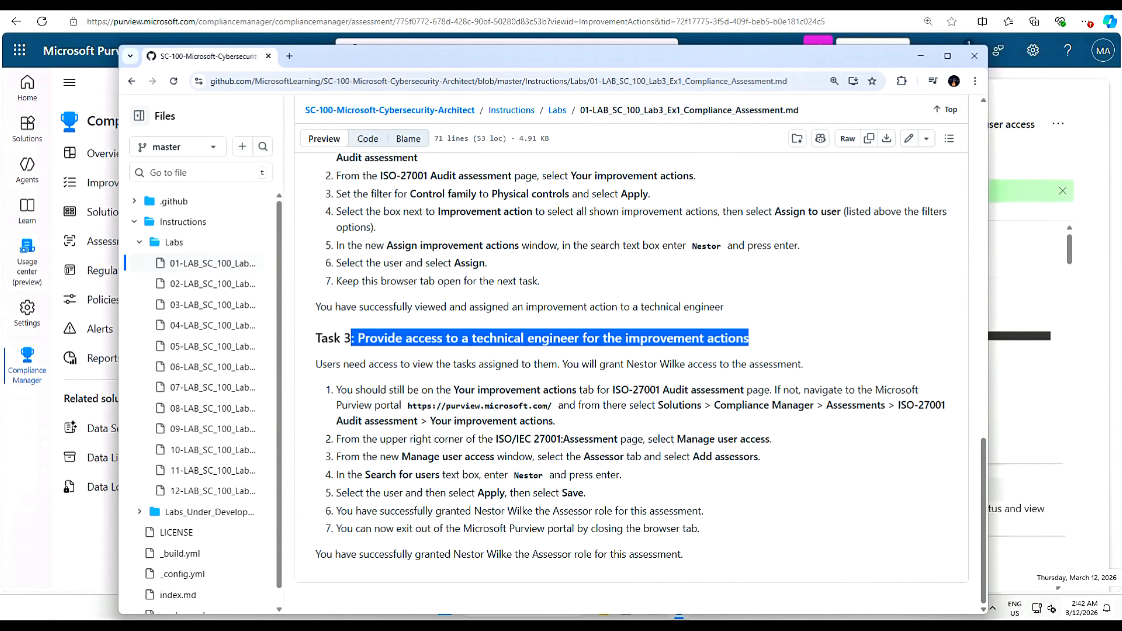
{"action": "key", "text": "alt+Tab"}
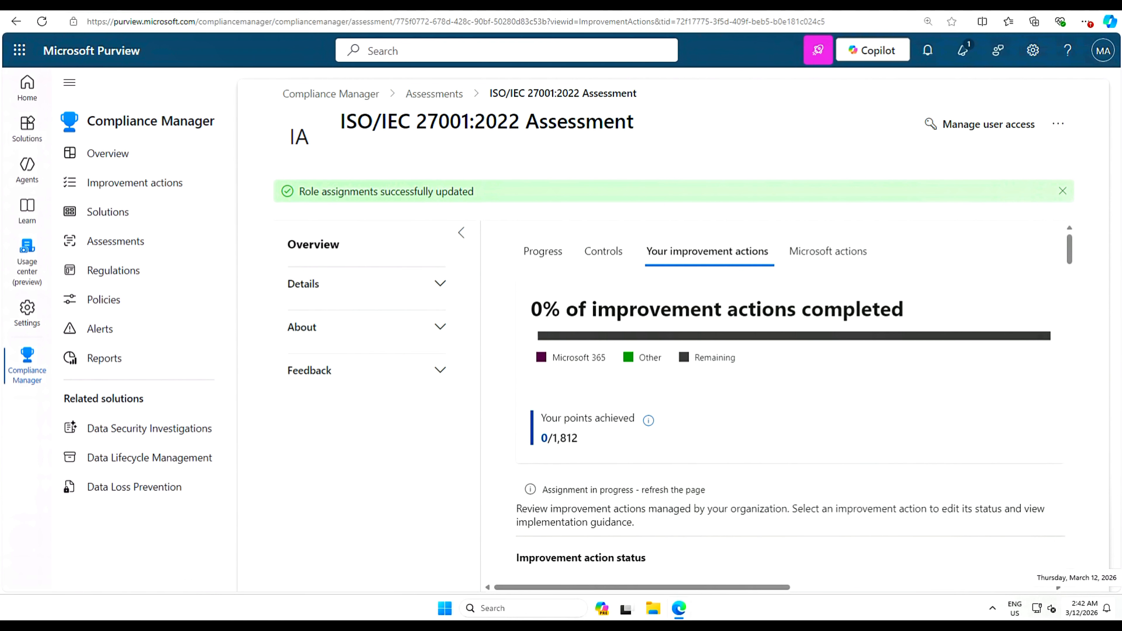
- Review the lab scenario, highlighting the data classification framework, new project ID system and 5-year retention requirement
{"action": "key", "text": "alt+Tab"}
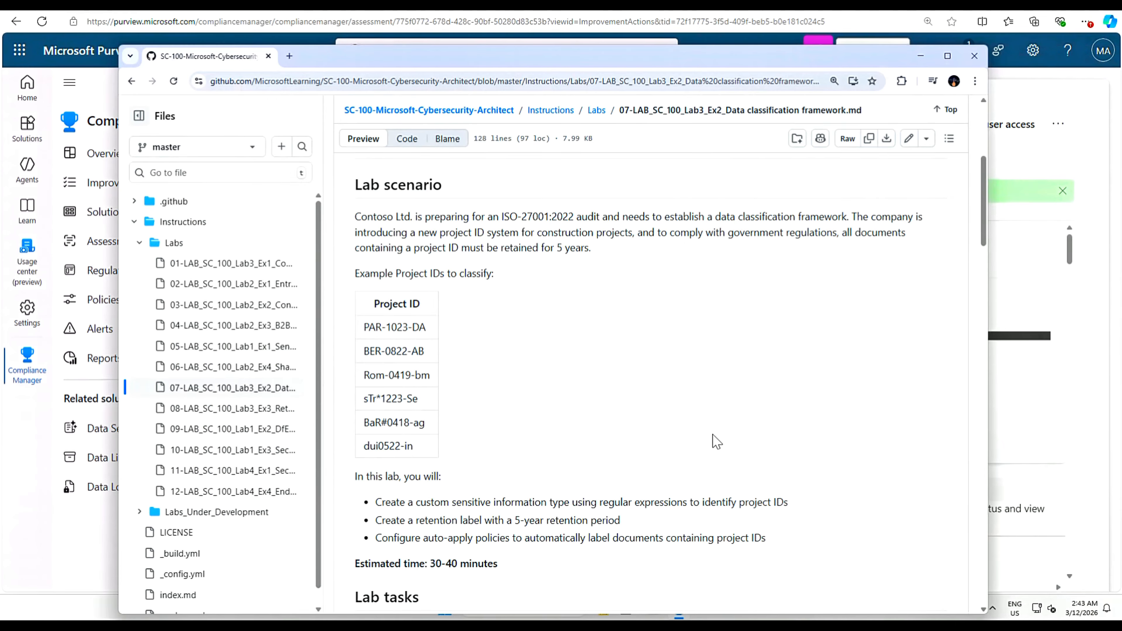
{"action": "scroll", "coordinate": [595, 408], "scroll_direction": "up", "scroll_amount": 3}
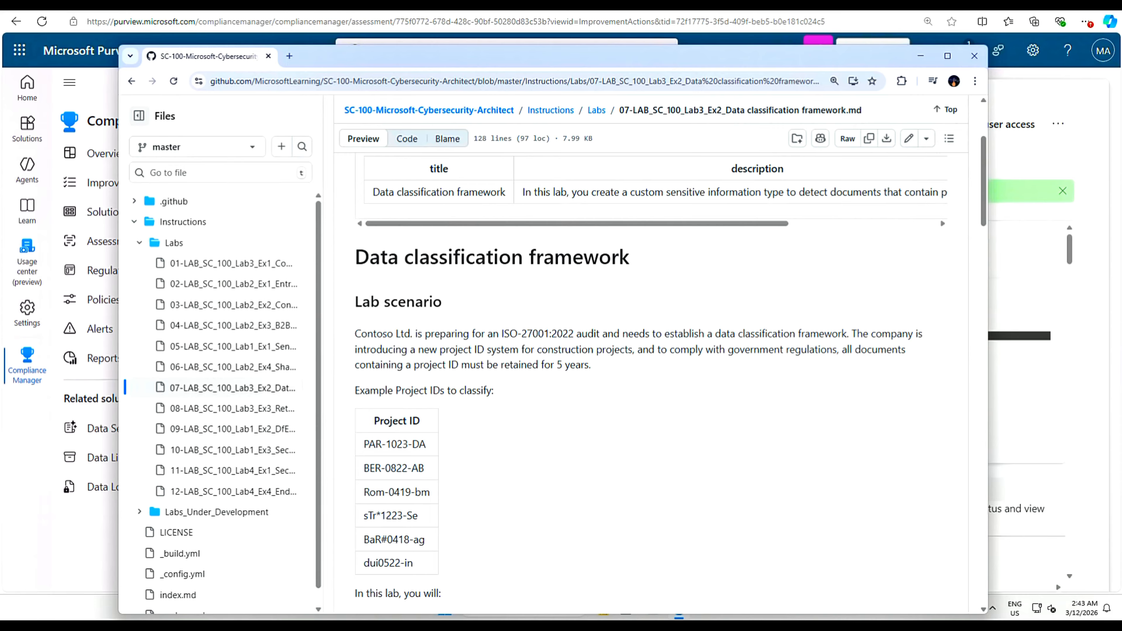
{"action": "left_click_drag", "start_coordinate": [707, 333], "coordinate": [846, 333]}
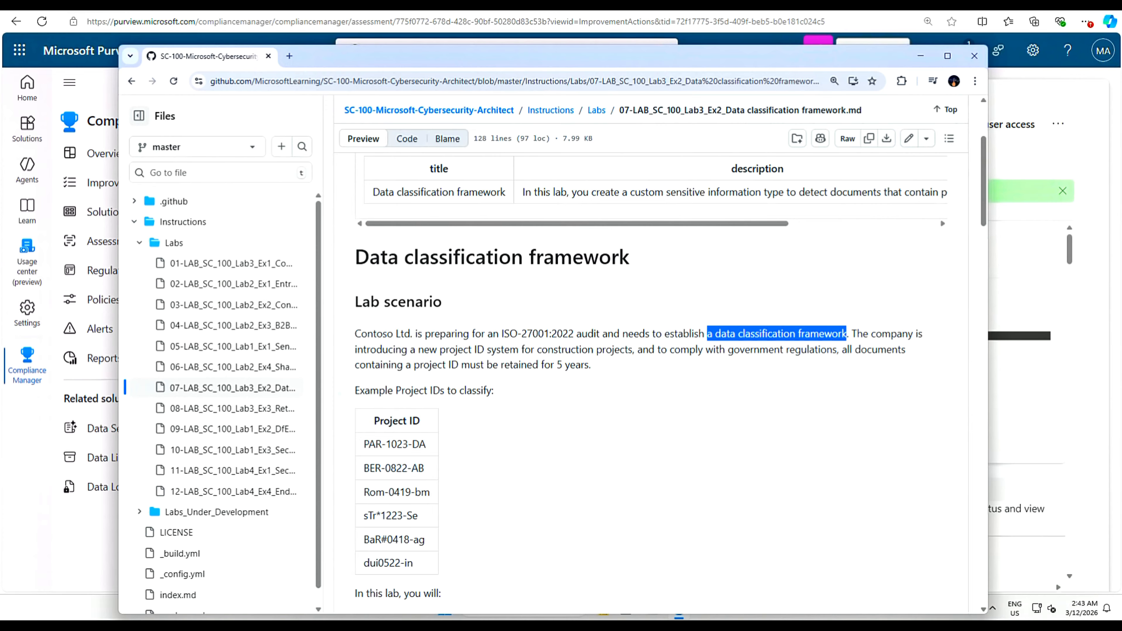
{"action": "left_click_drag", "start_coordinate": [415, 349], "coordinate": [837, 350]}
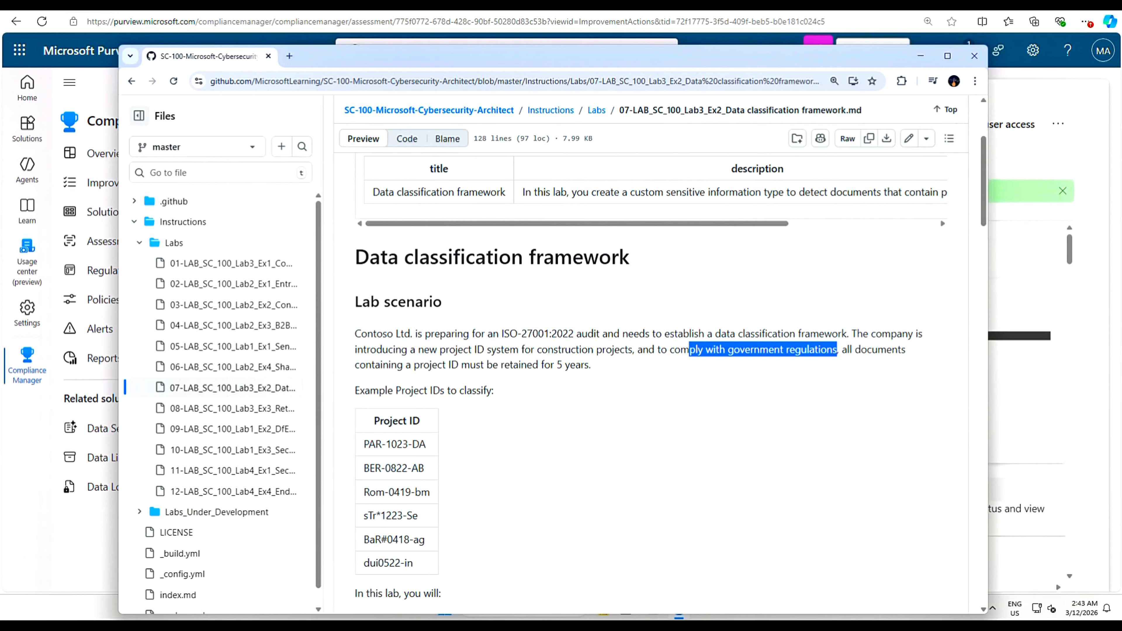
{"action": "left_click_drag", "start_coordinate": [540, 364], "coordinate": [614, 365]}
- Highlight the three lab objectives, then move the instructions window aside to reveal the Purview page
{"action": "scroll", "coordinate": [516, 413], "scroll_direction": "down", "scroll_amount": 1}
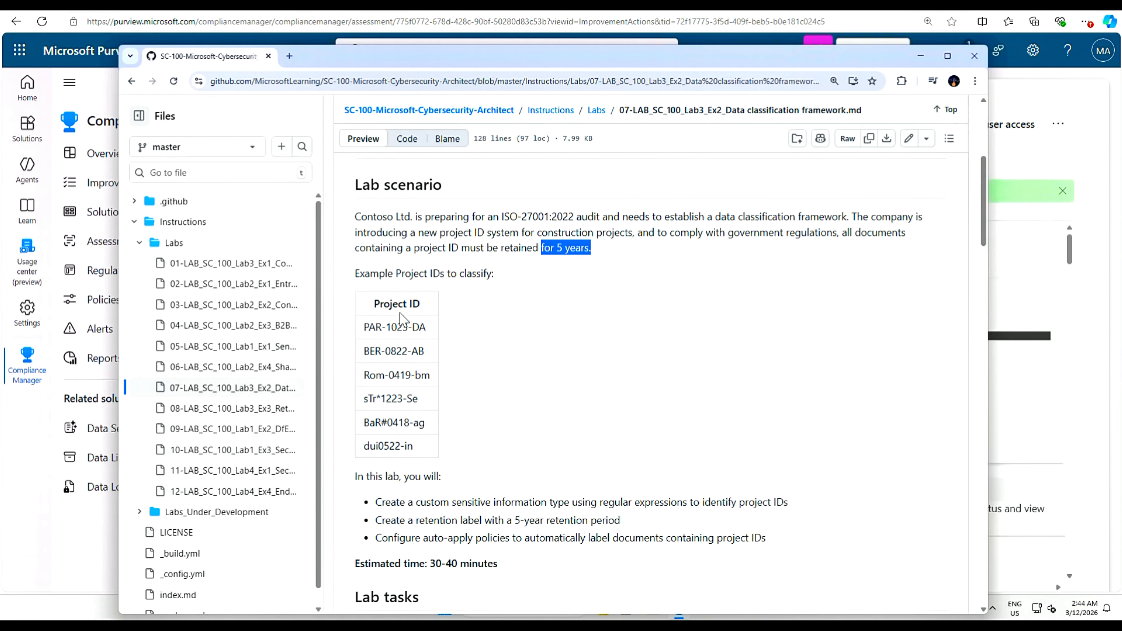
{"action": "scroll", "coordinate": [507, 442], "scroll_direction": "down", "scroll_amount": 4}
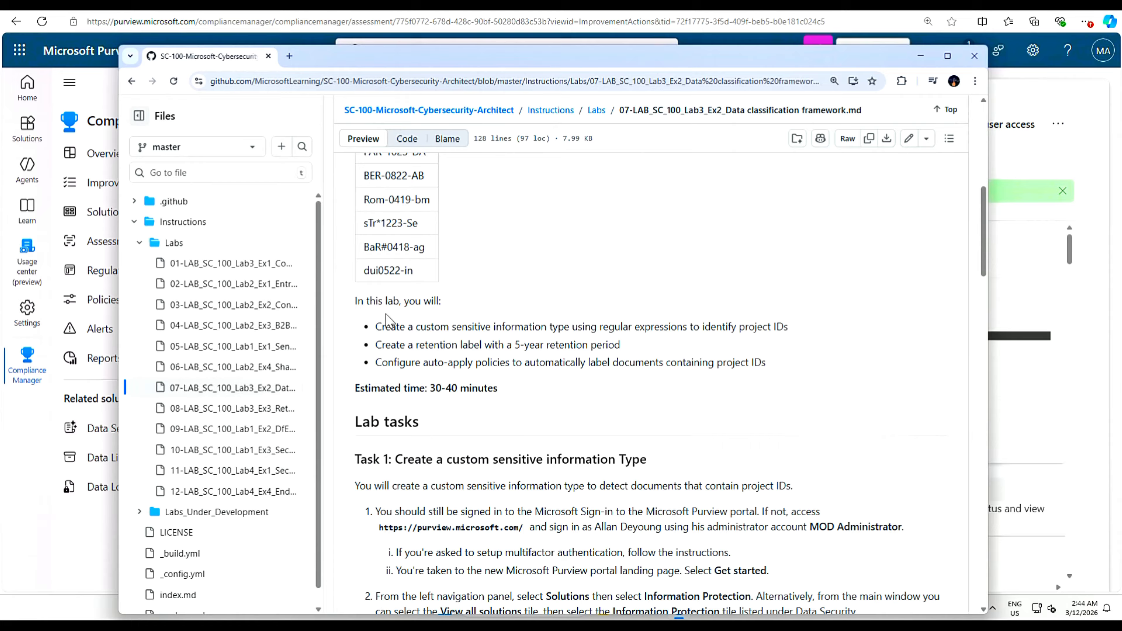
{"action": "left_click_drag", "start_coordinate": [360, 328], "coordinate": [797, 336]}
{"action": "left_click", "coordinate": [731, 346]}
{"action": "left_click_drag", "start_coordinate": [359, 346], "coordinate": [635, 350]}
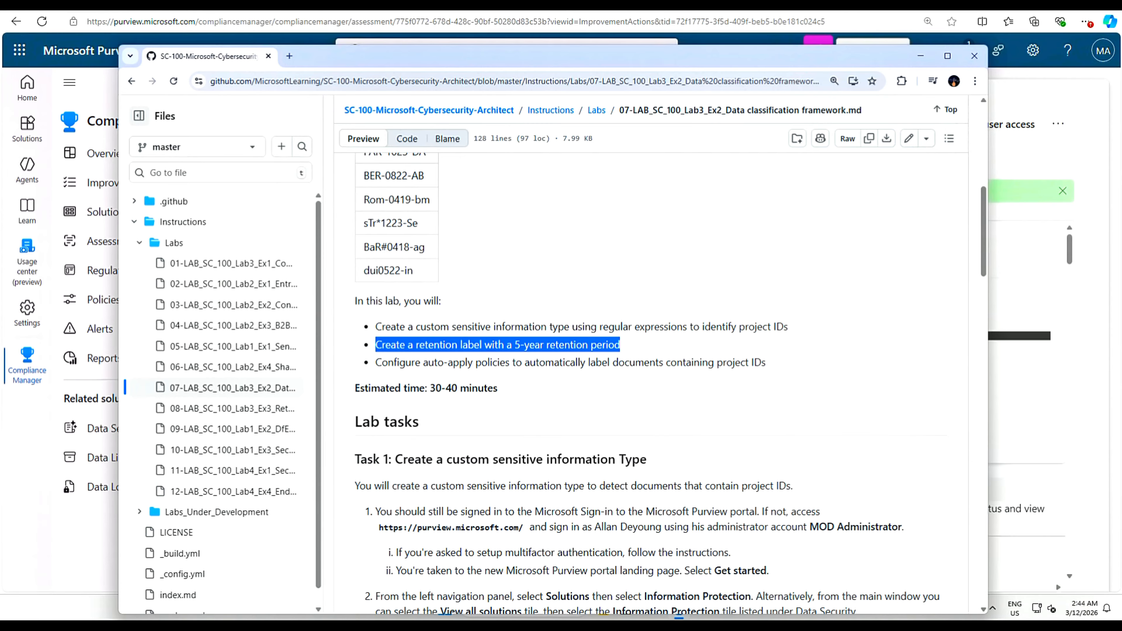
{"action": "left_click_drag", "start_coordinate": [359, 364], "coordinate": [779, 372]}
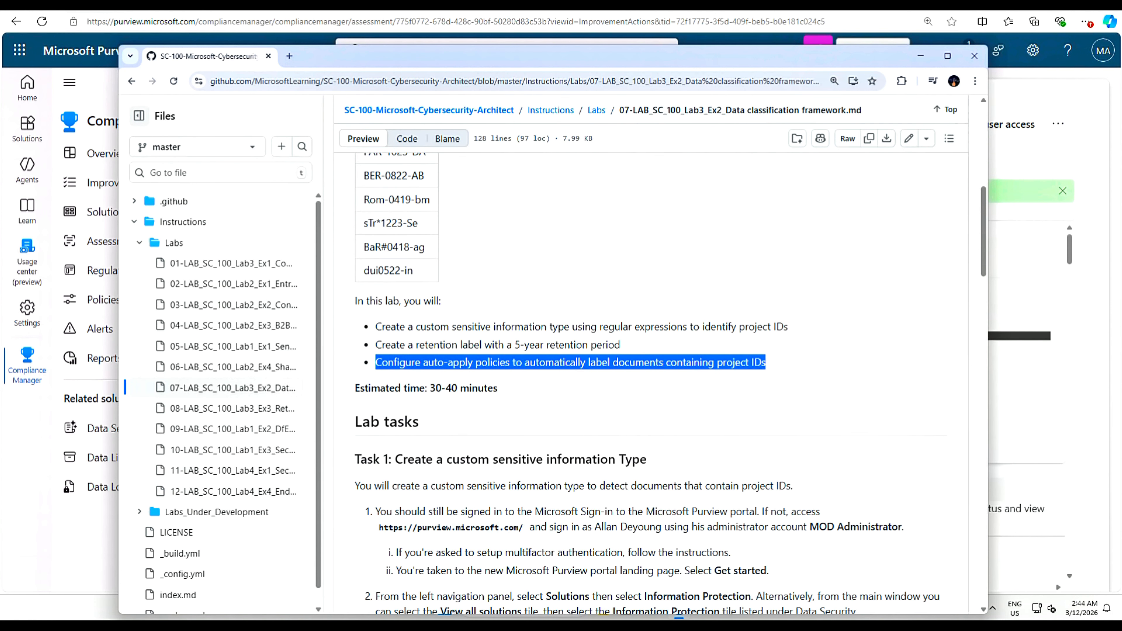
{"action": "left_click_drag", "start_coordinate": [811, 59], "coordinate": [936, 165]}
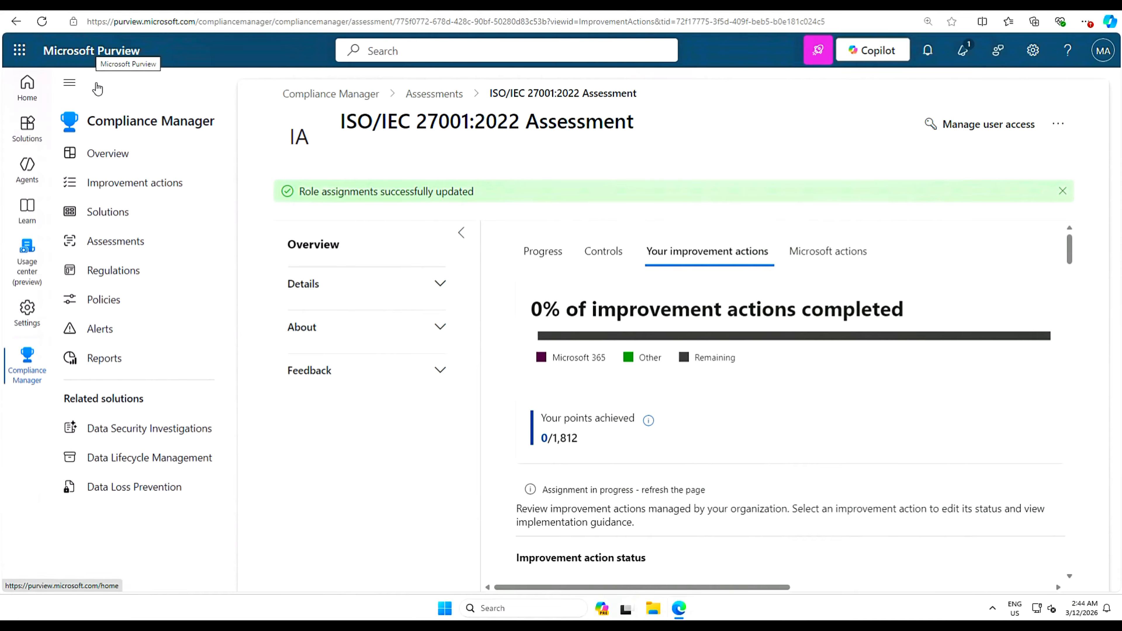
- Go to Information Protection via Solutions, dismiss the label-policies tip, and browse the Overview page
{"action": "left_click", "coordinate": [25, 132]}
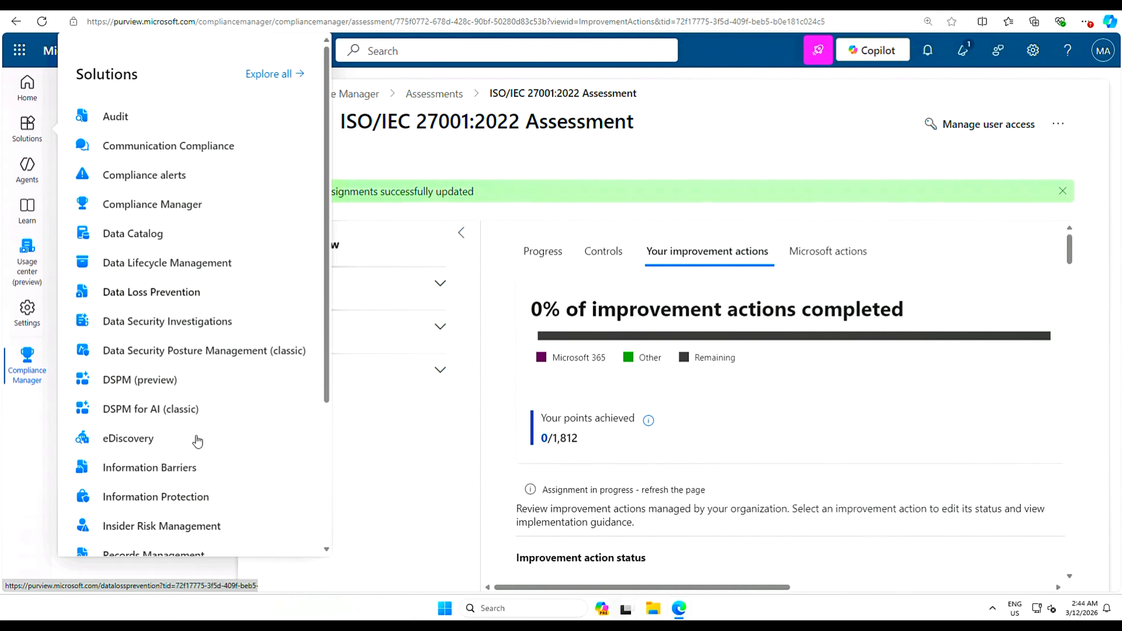
{"action": "left_click", "coordinate": [167, 504]}
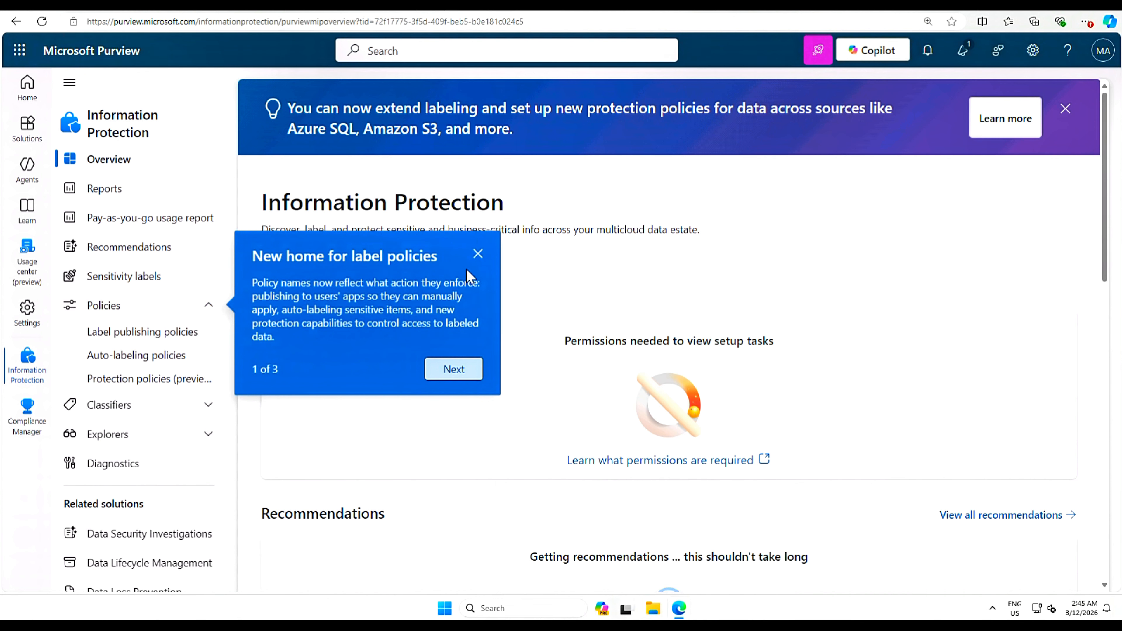
{"action": "left_click", "coordinate": [477, 254]}
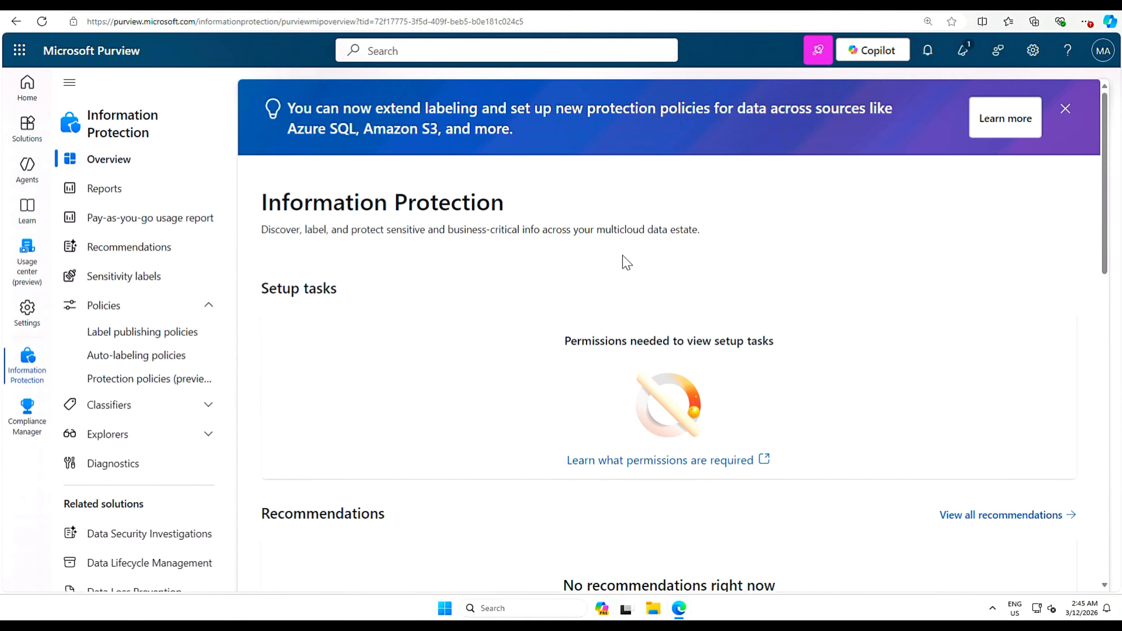
{"action": "scroll", "coordinate": [488, 274], "scroll_direction": "down", "scroll_amount": 5}
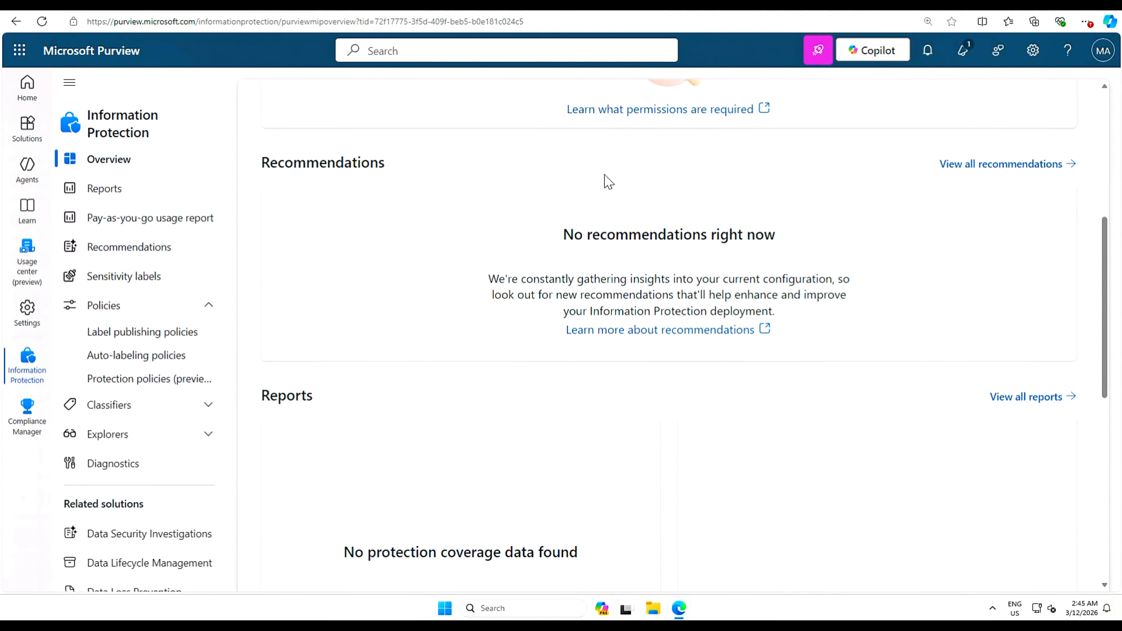
{"action": "scroll", "coordinate": [612, 385], "scroll_direction": "down", "scroll_amount": 8}
{"action": "scroll", "coordinate": [614, 388], "scroll_direction": "down", "scroll_amount": 2}
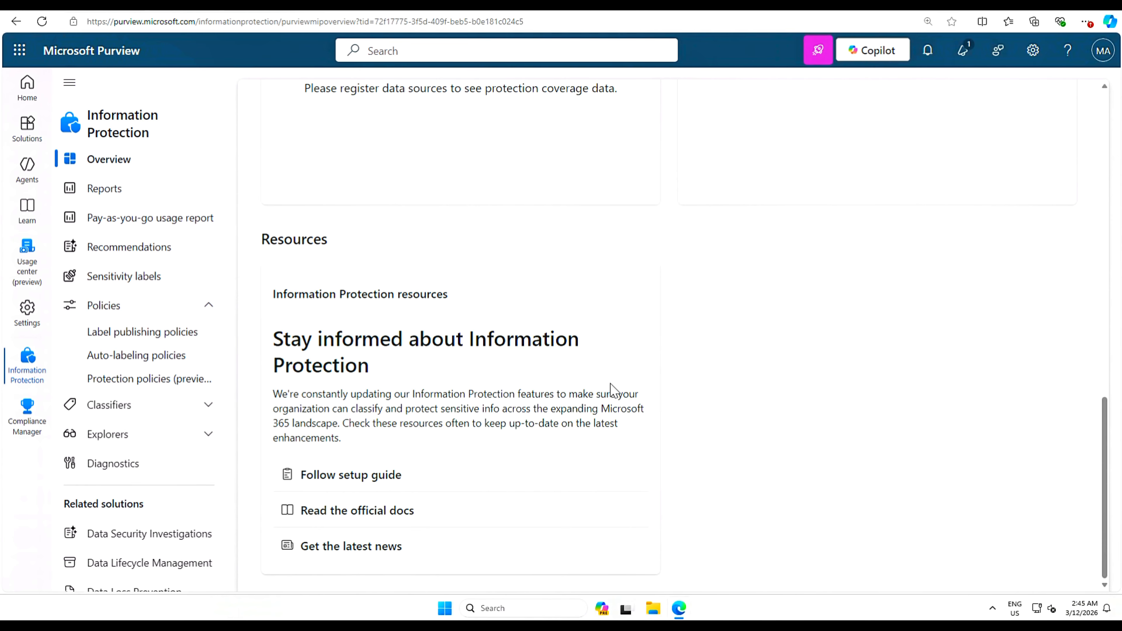
{"action": "scroll", "coordinate": [612, 389], "scroll_direction": "up", "scroll_amount": 15}
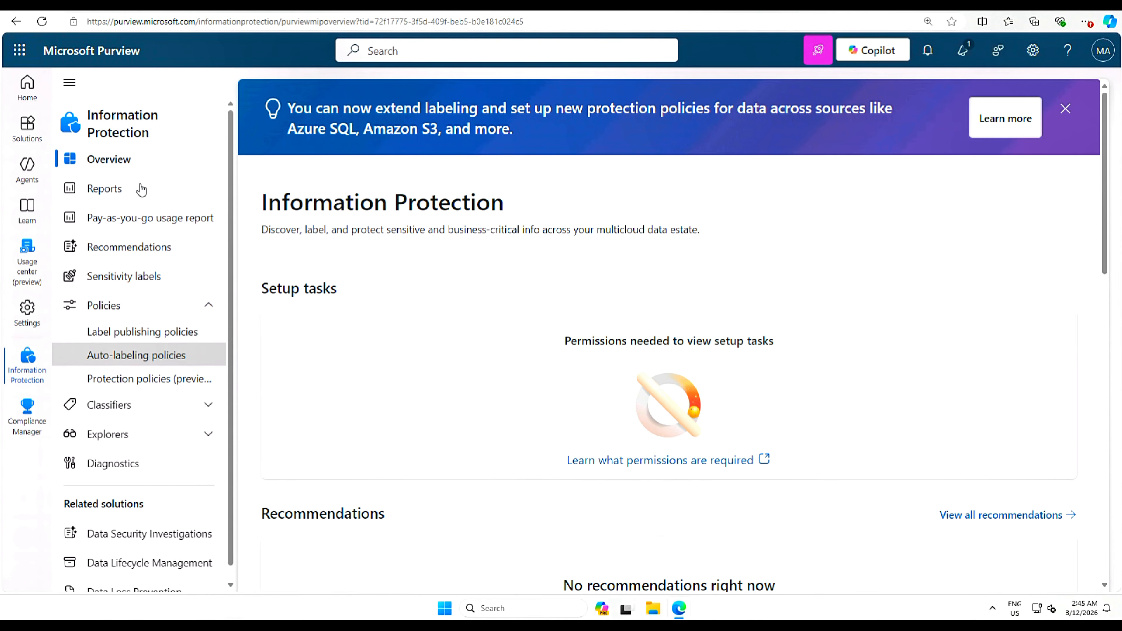
- Expand Classifiers and open the Sensitive info types list showing 328 types
{"action": "left_click", "coordinate": [206, 407]}
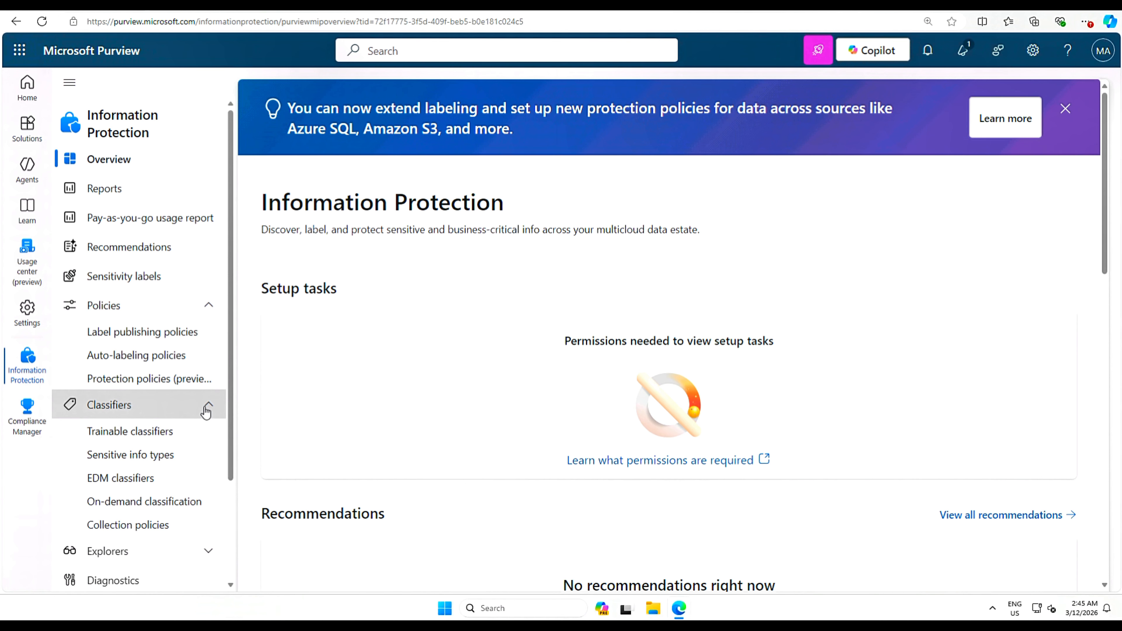
{"action": "left_click", "coordinate": [137, 459]}
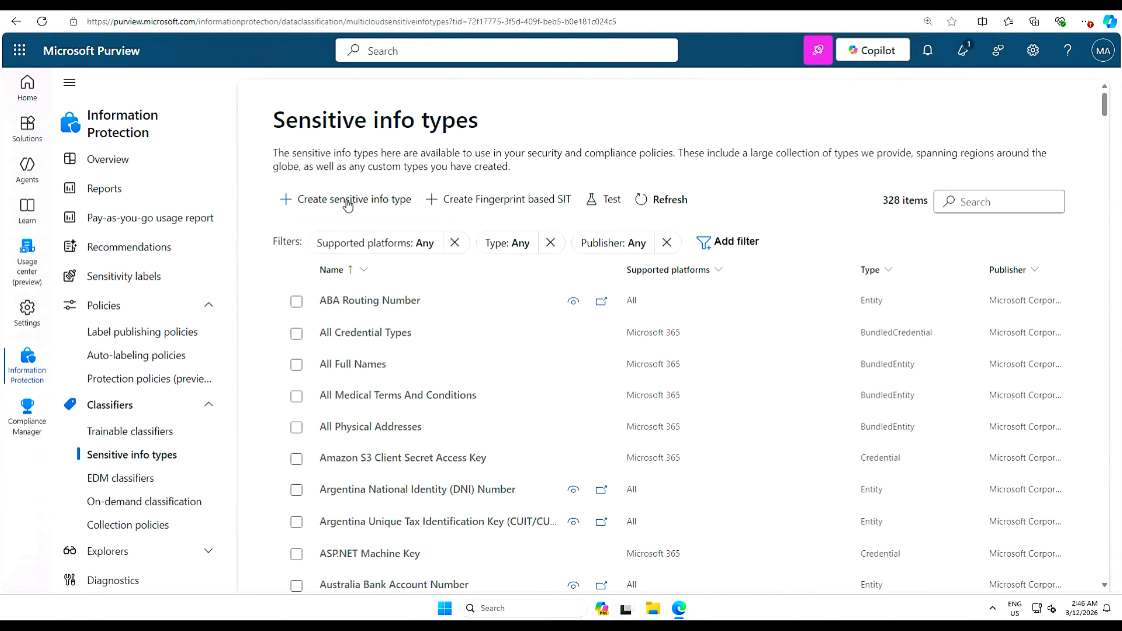
{"action": "left_click", "coordinate": [362, 203]}
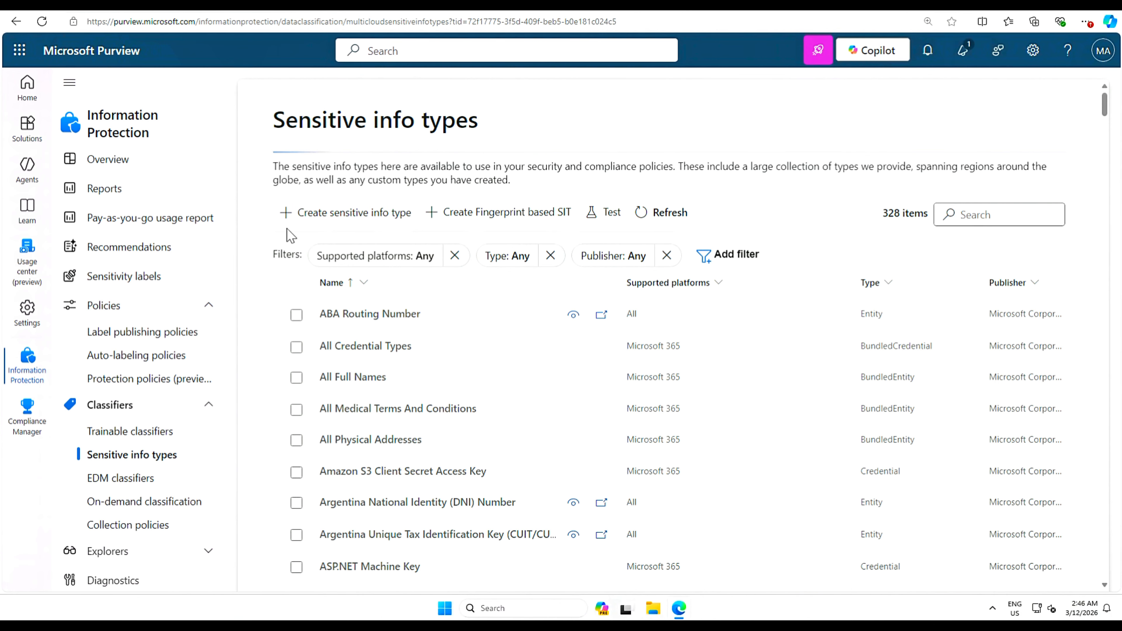
- Name the new sensitive info type 'Project Identification Number', describe it as 'Identifies project identification number', and continue
{"action": "left_click", "coordinate": [287, 212]}
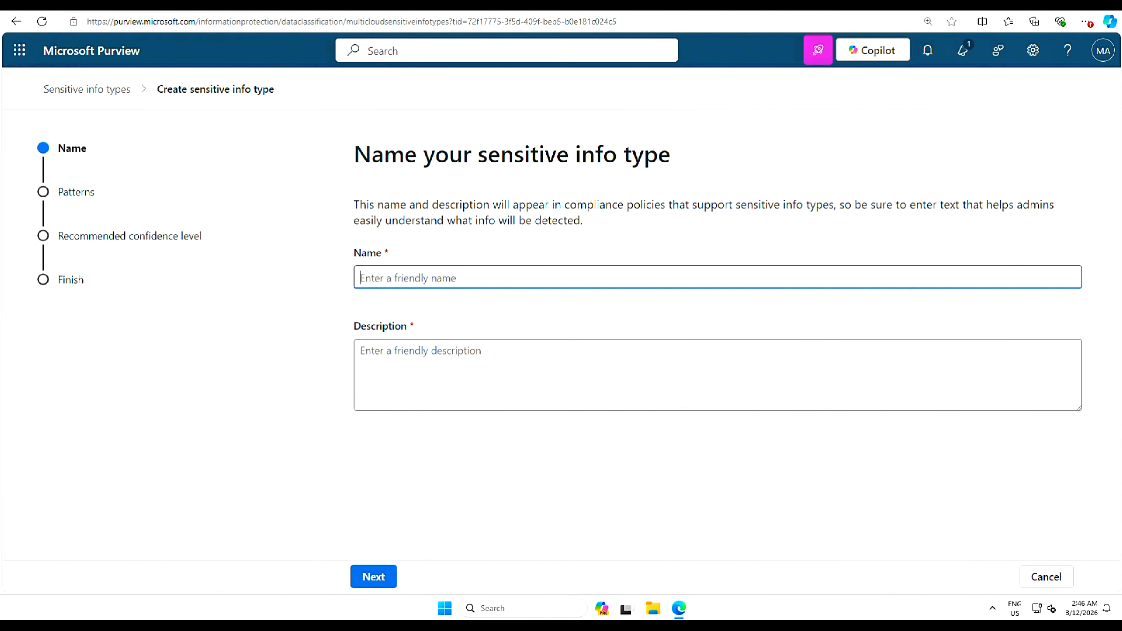
{"action": "type", "text": "Project Identification Number"}
{"action": "key", "text": "Tab"}
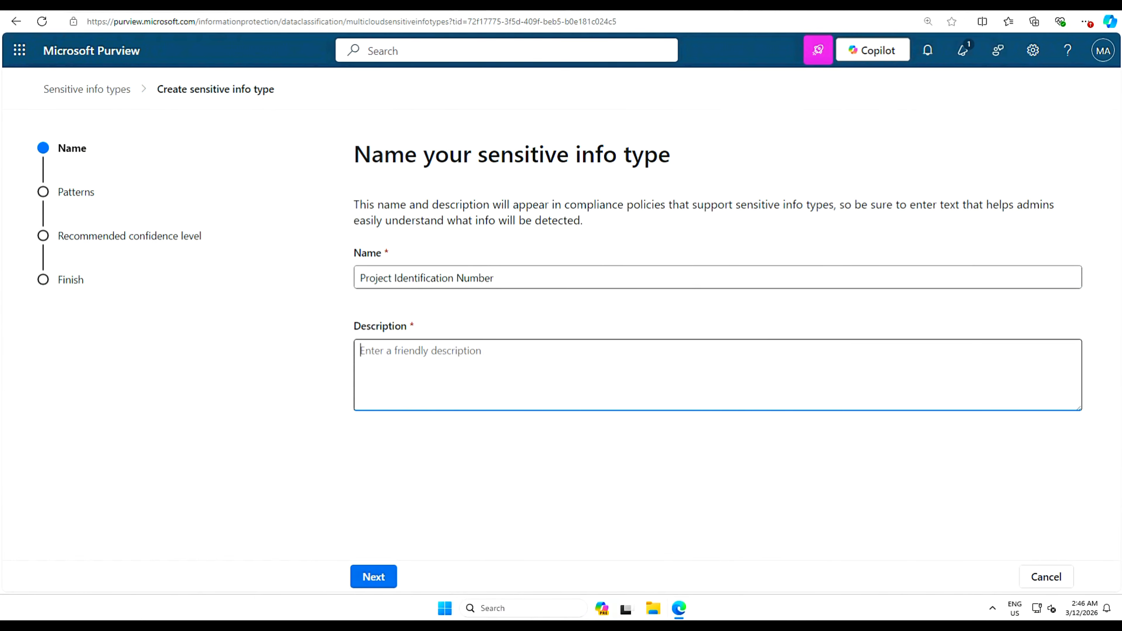
{"action": "type", "text": "Identifies project identification number"}
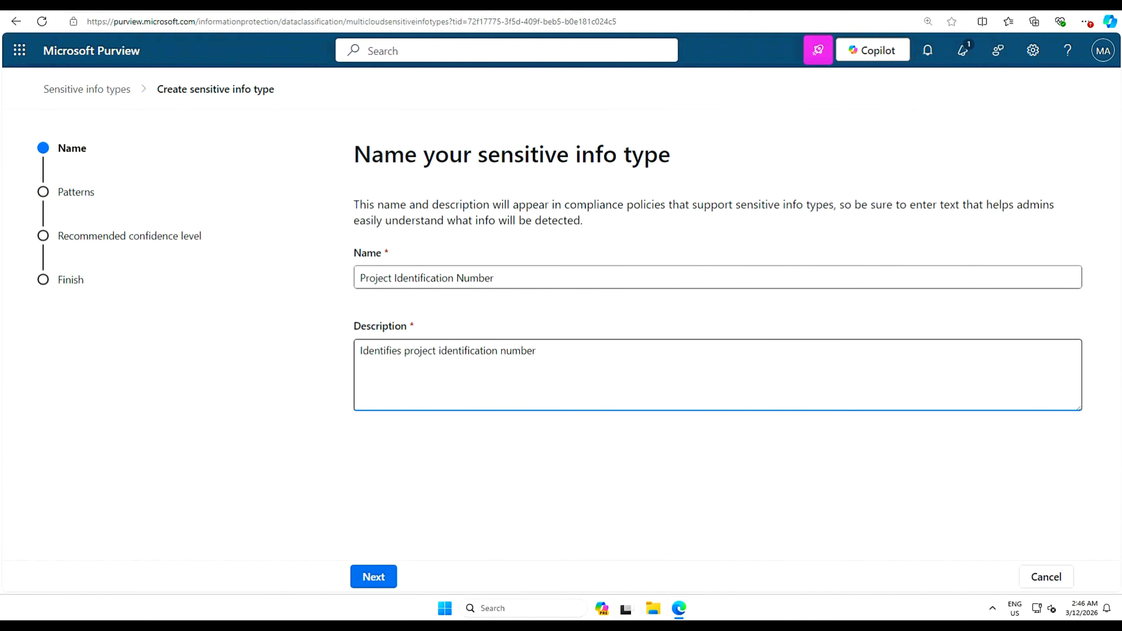
{"action": "left_click", "coordinate": [376, 578]}
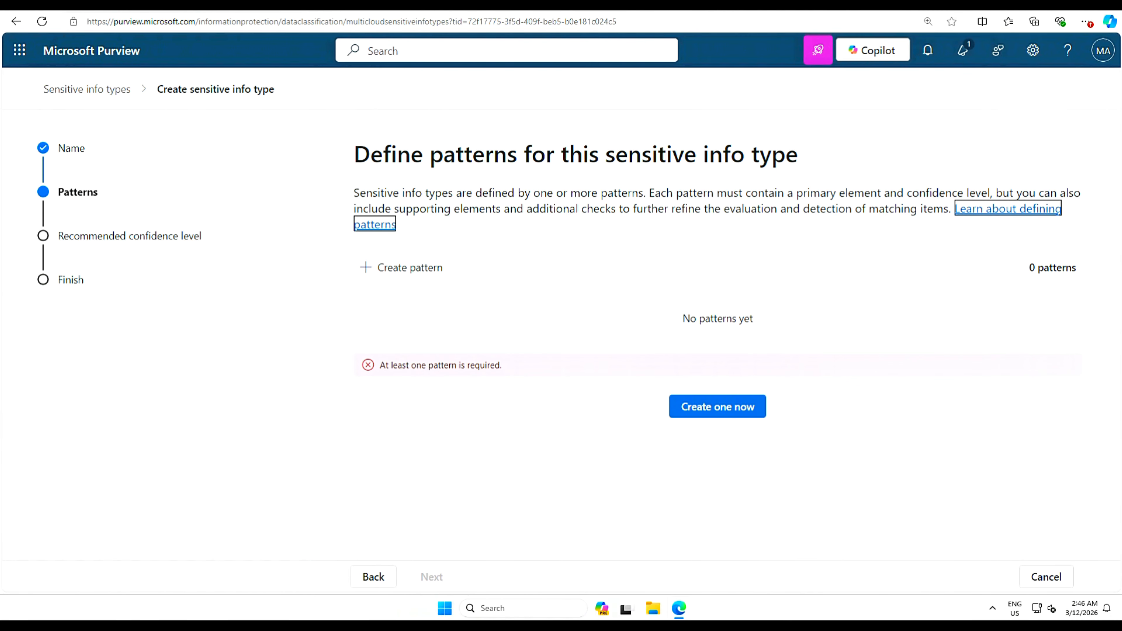
- Start a new high-confidence pattern using a Regular expression as its primary element
{"action": "left_click", "coordinate": [388, 273]}
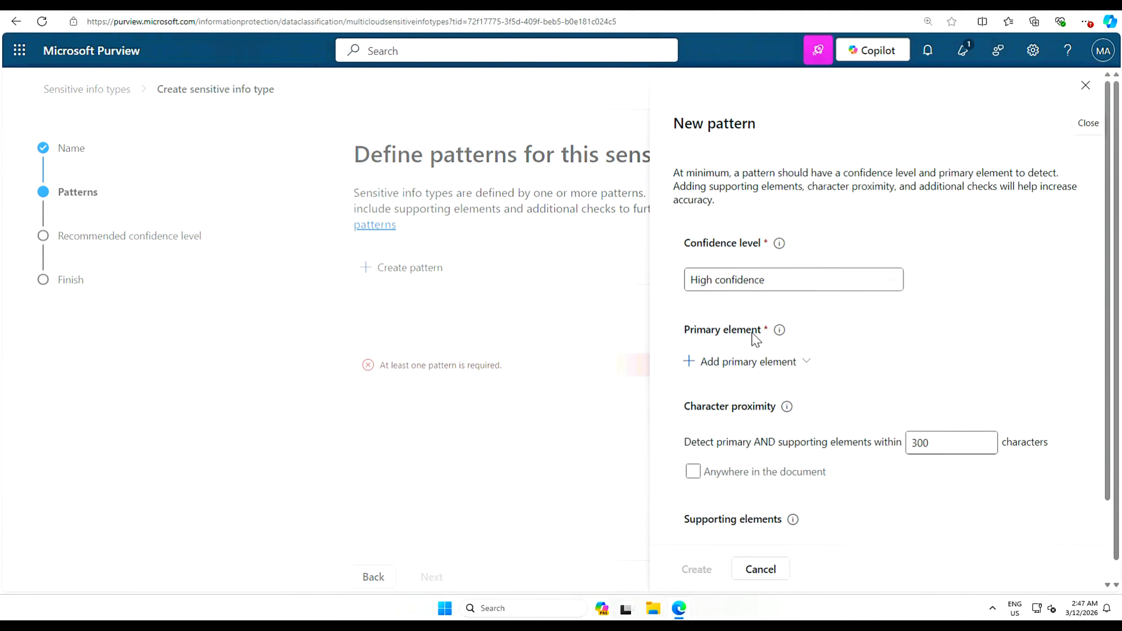
{"action": "left_click", "coordinate": [692, 367]}
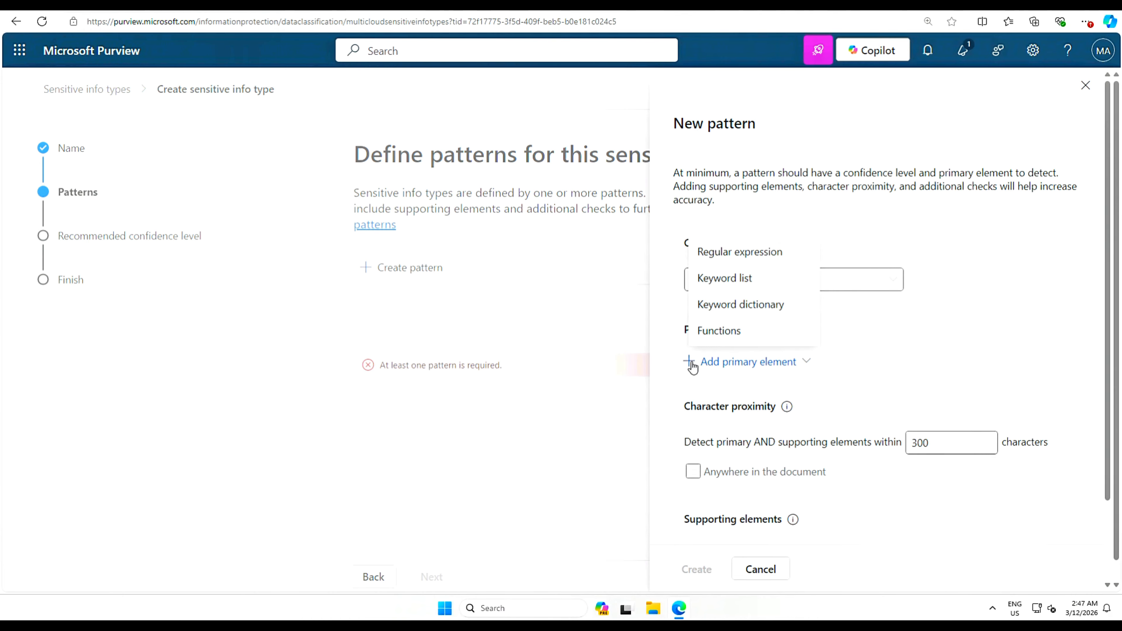
{"action": "left_click", "coordinate": [764, 253]}
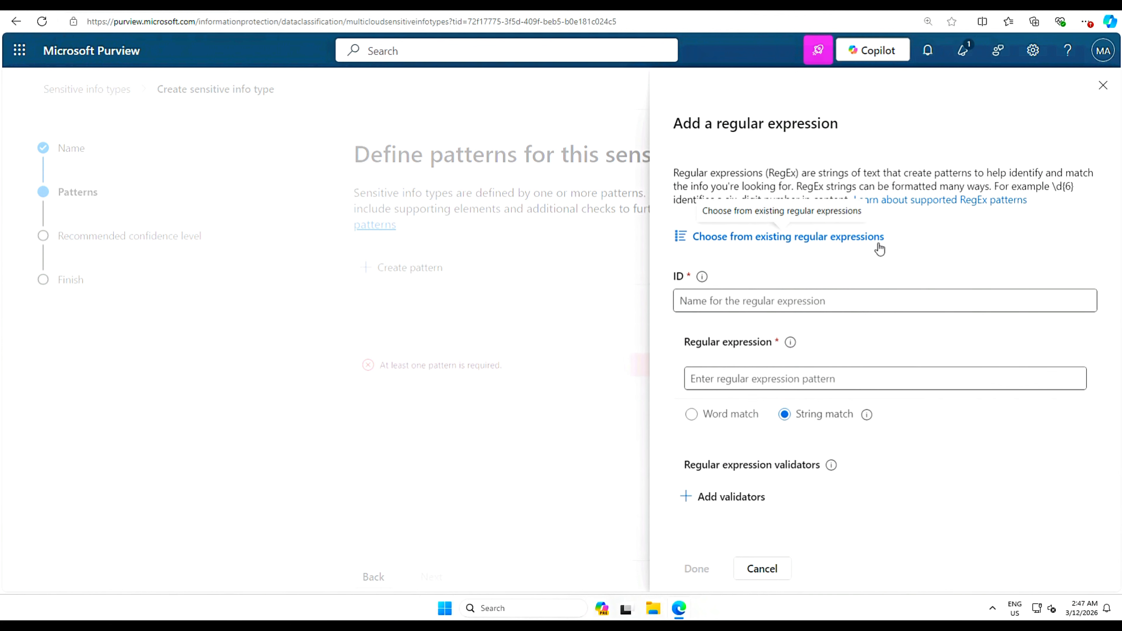
- Define regex ID ProjectID with pattern [a-zA-Z]{3}(\W)?[\d]{4}(\W)?[a-zA-Z]{2} and String match
{"action": "left_click", "coordinate": [708, 302]}
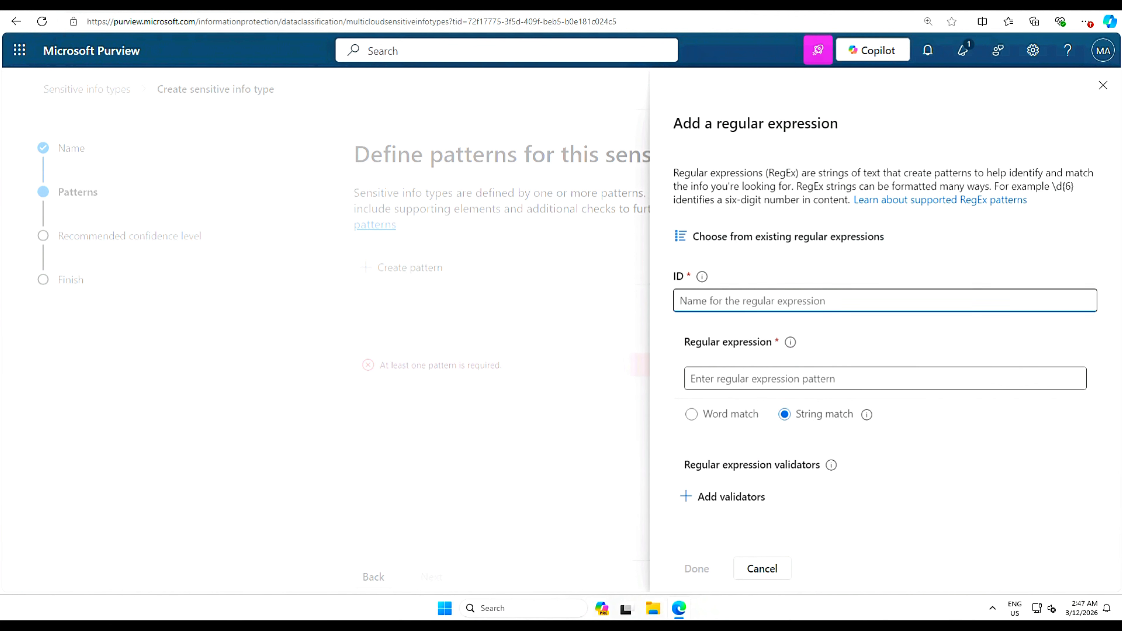
{"action": "type", "text": "ProjectID"}
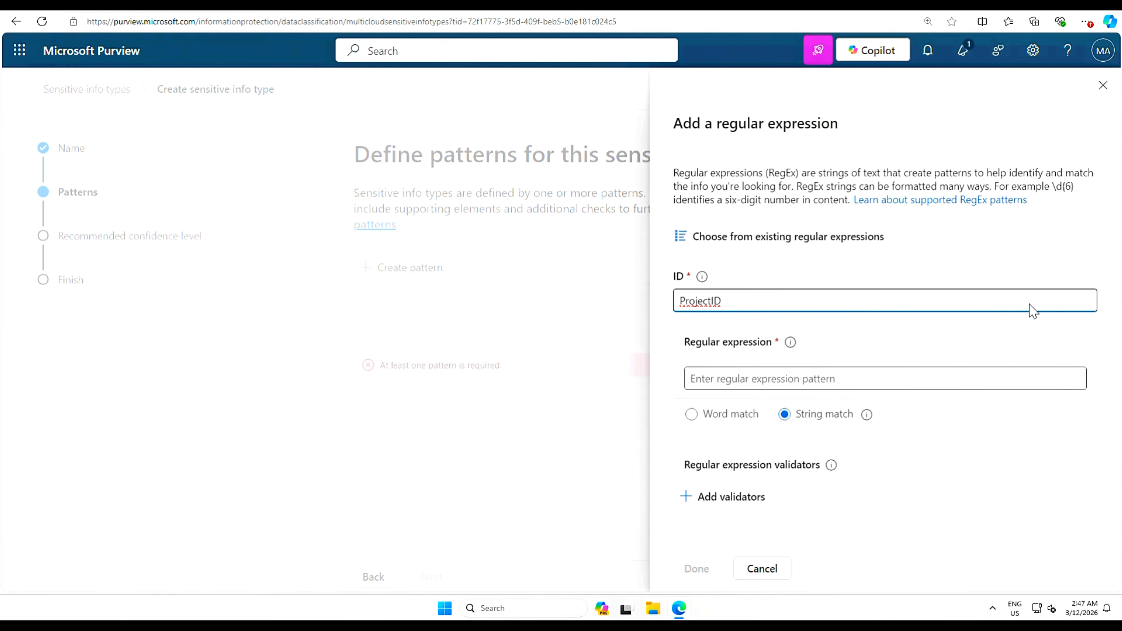
{"action": "left_click", "coordinate": [1076, 335]}
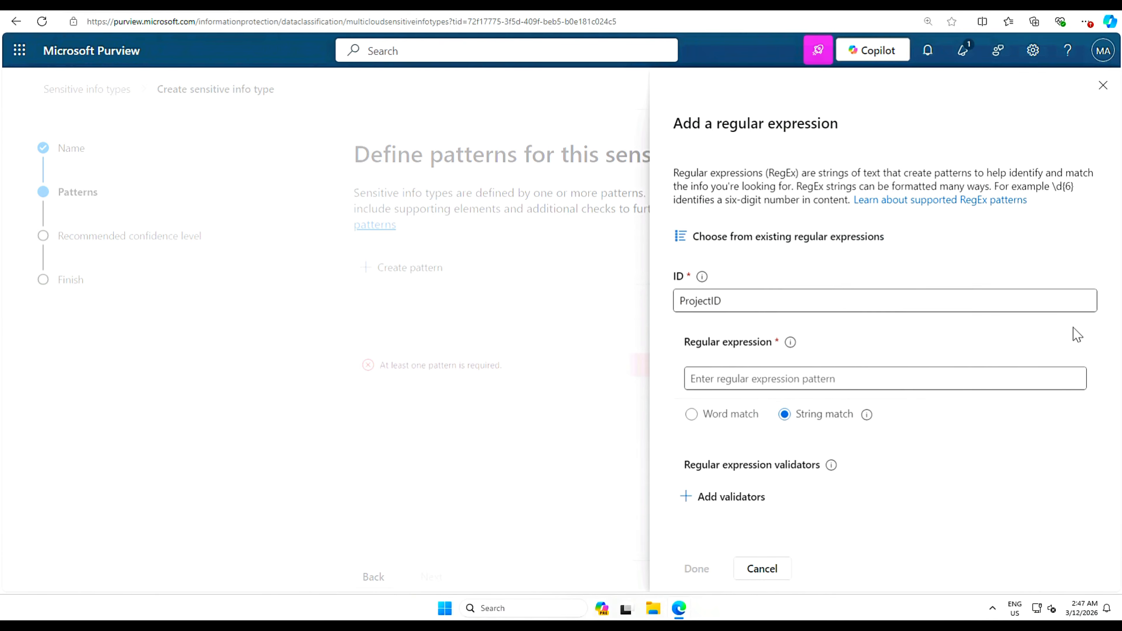
{"action": "left_click", "coordinate": [884, 379]}
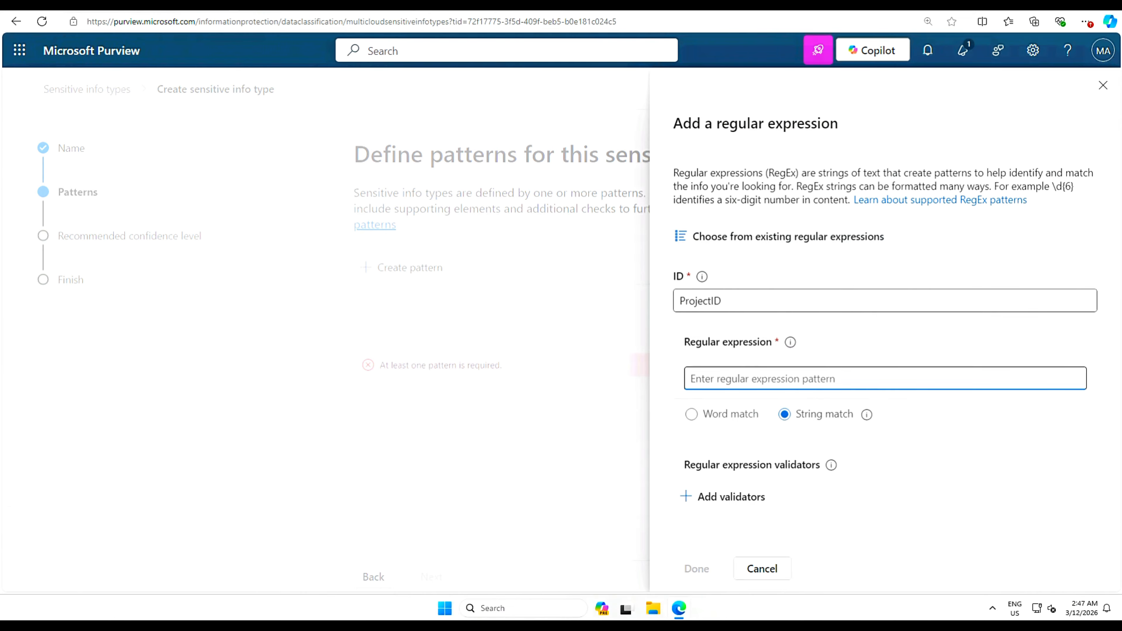
{"action": "type", "text": "[a-zA-Z]{3}(\\W)?[\\d]{4}(\\W)?[a-zA-Z]{2}"}
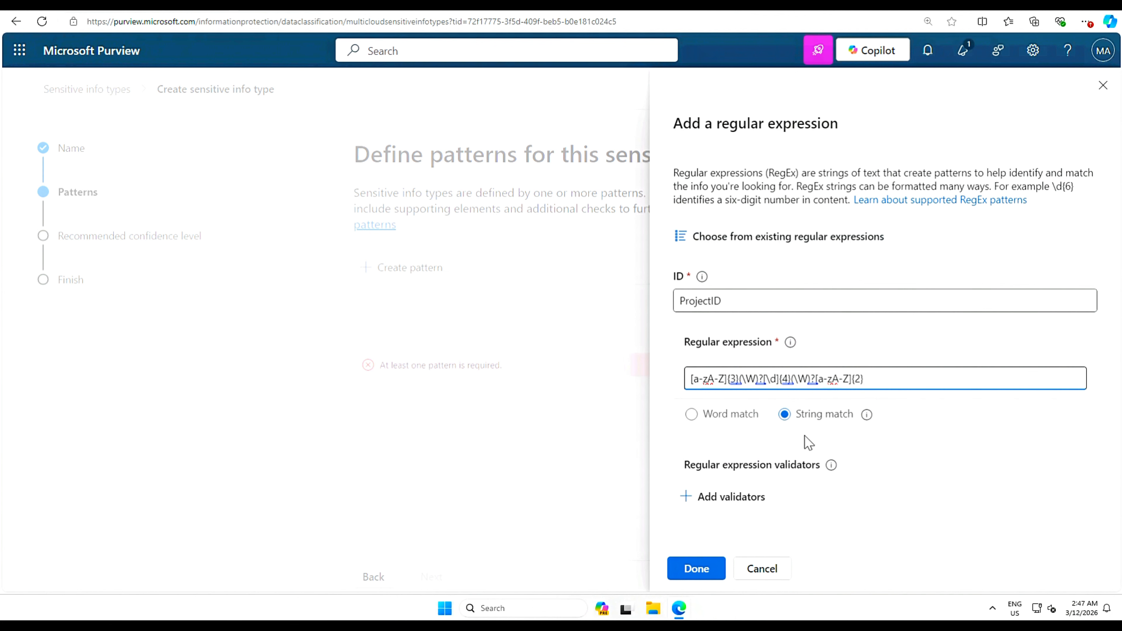
{"action": "left_click", "coordinate": [866, 416]}
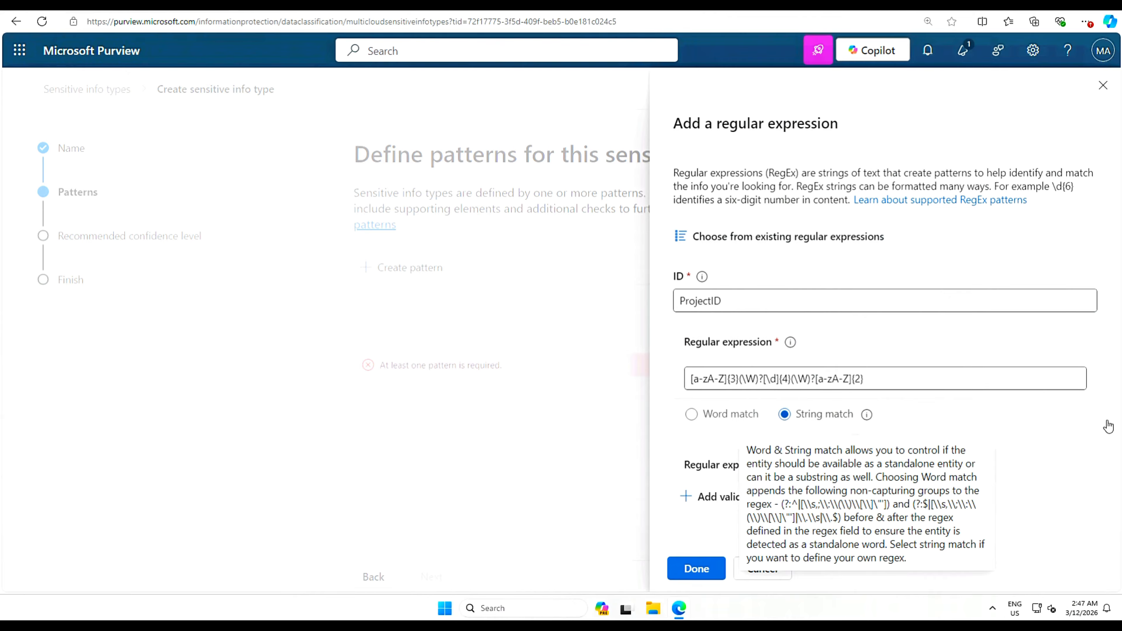
{"action": "left_click", "coordinate": [704, 571]}
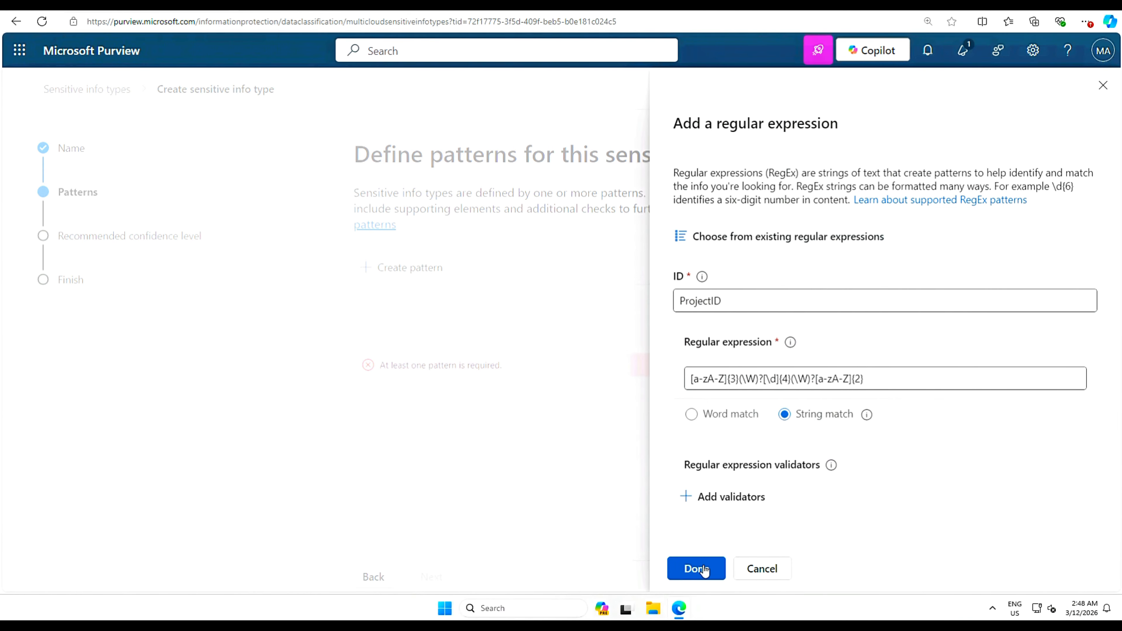
- Save the ProjectID regex pattern and keep High confidence to reach the review page
{"action": "left_click", "coordinate": [705, 570]}
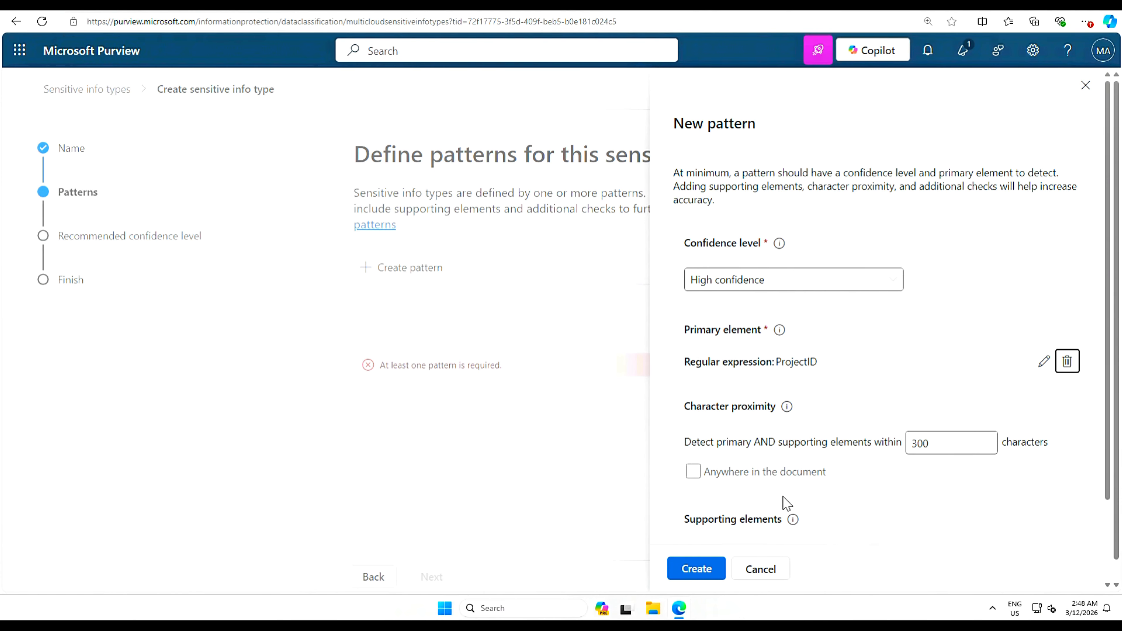
{"action": "left_click", "coordinate": [696, 572]}
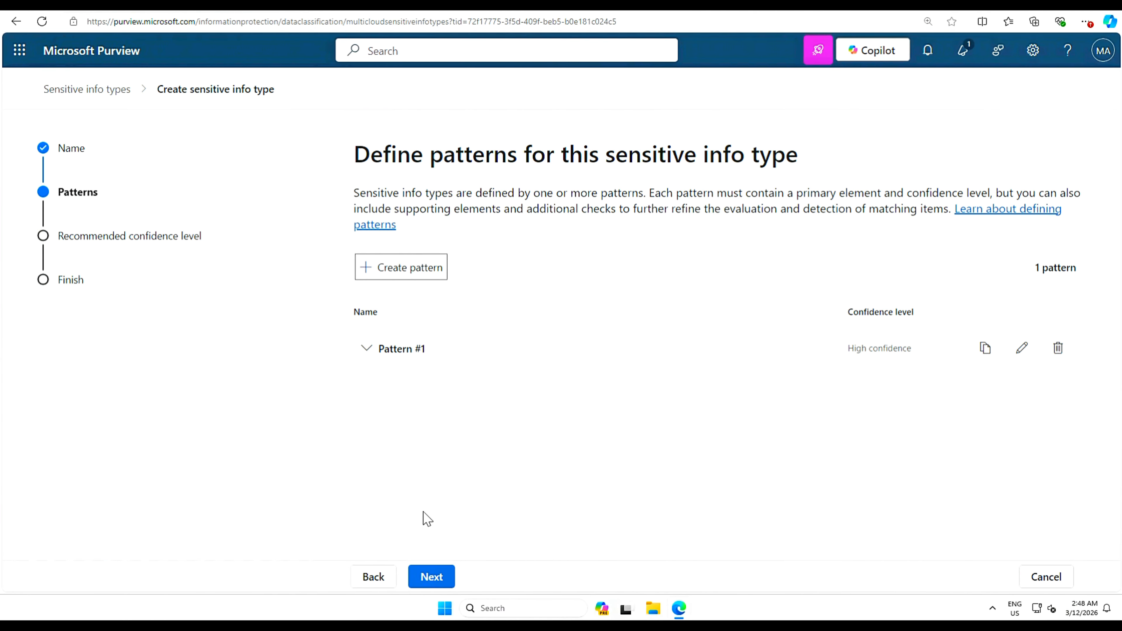
{"action": "left_click", "coordinate": [436, 577]}
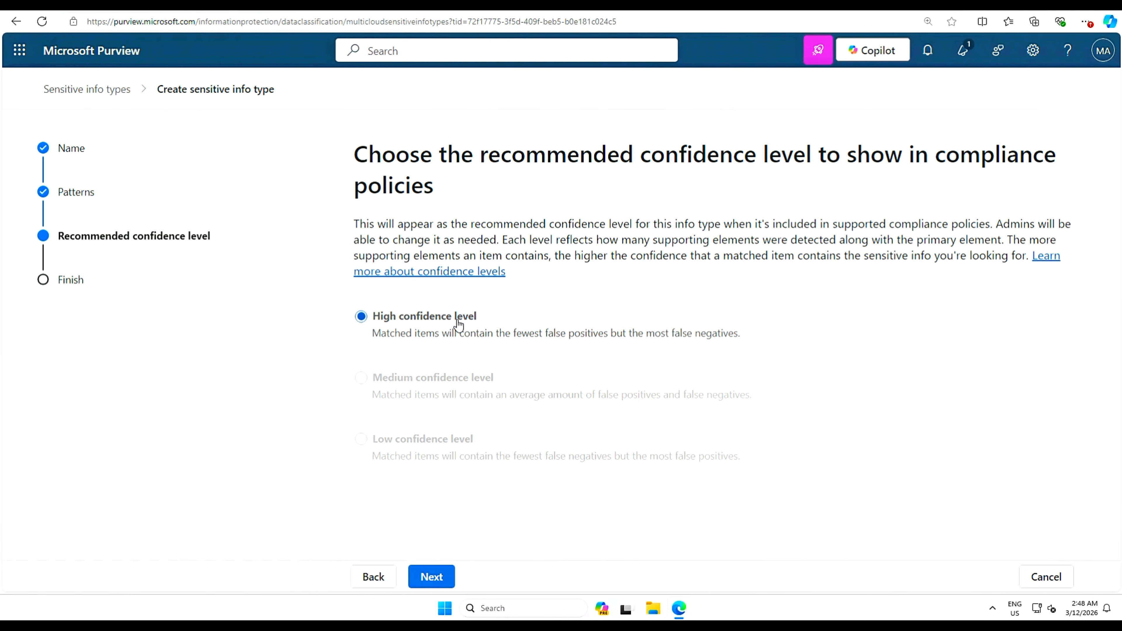
{"action": "left_click", "coordinate": [433, 576]}
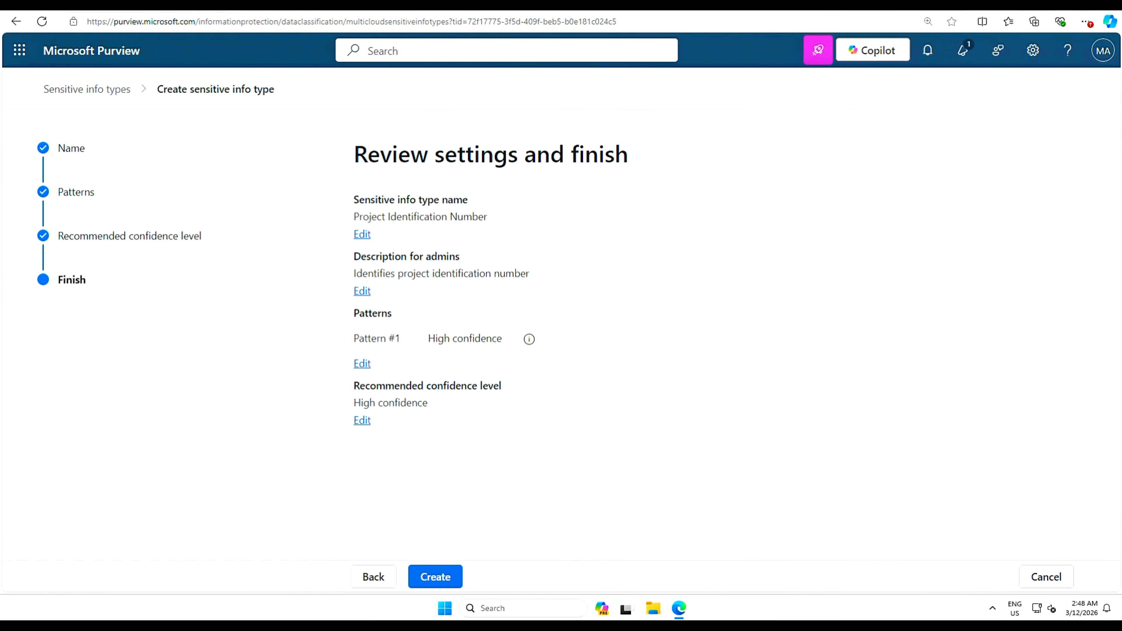
- Create the Project Identification Number info type and close the finished wizard
{"action": "left_click", "coordinate": [443, 579]}
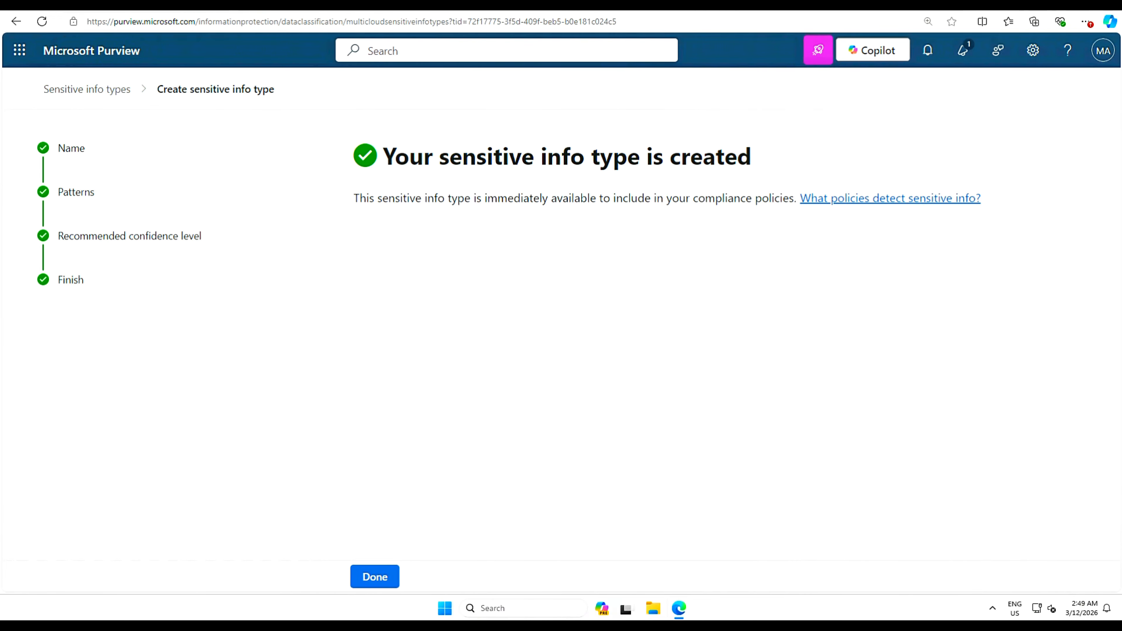
{"action": "left_click", "coordinate": [372, 579]}
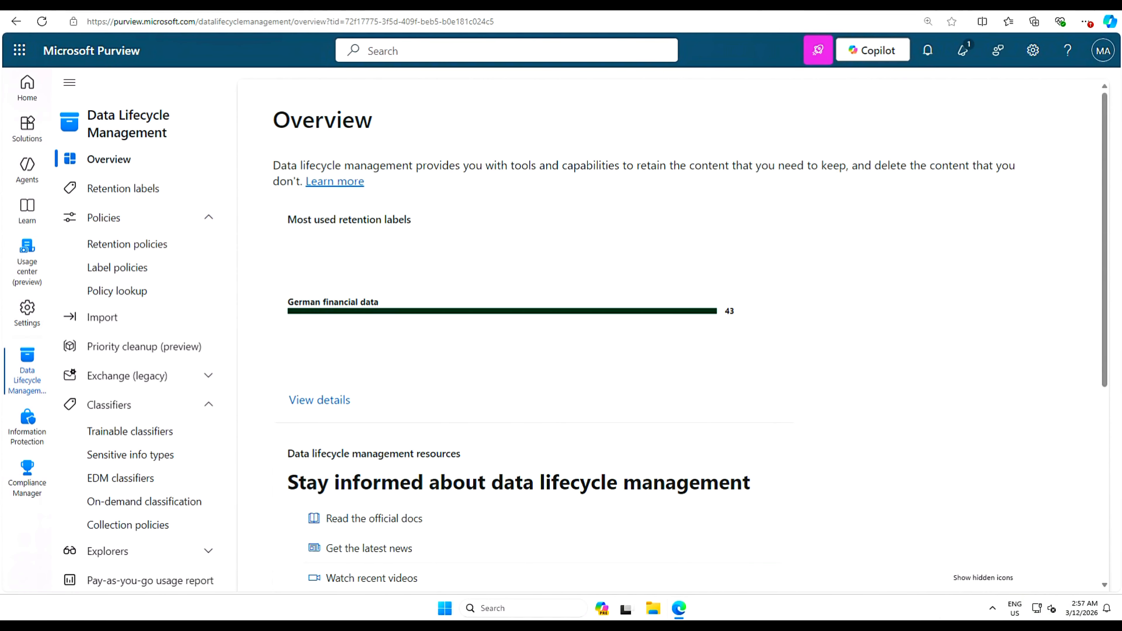
- Go to Data Lifecycle Management and show its Retention labels list
{"action": "left_click", "coordinate": [28, 133]}
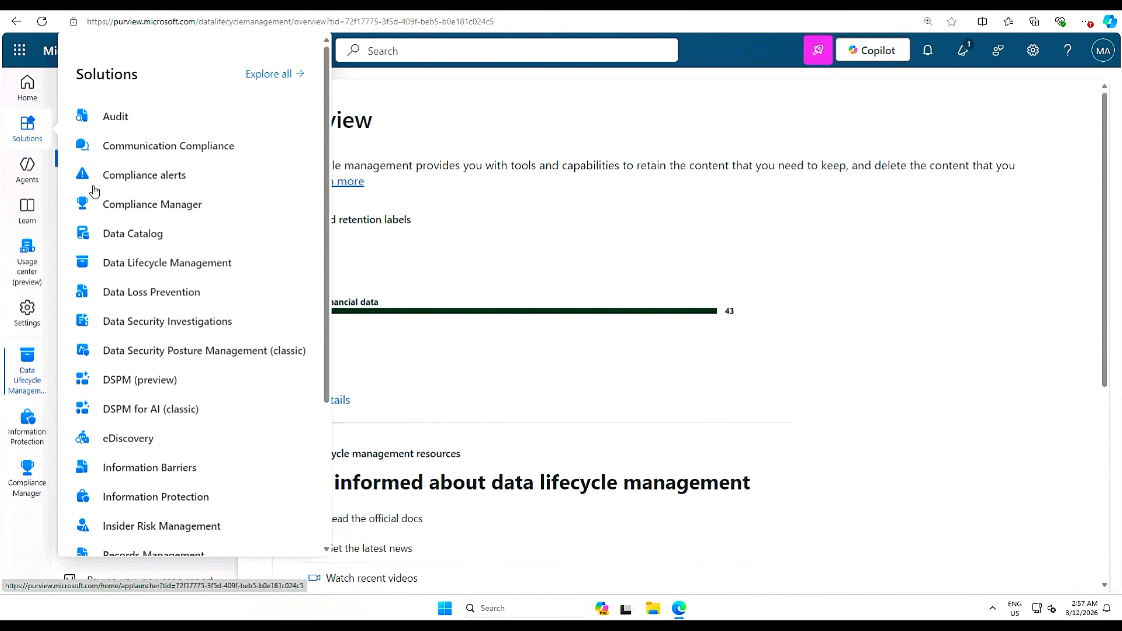
{"action": "left_click", "coordinate": [154, 265]}
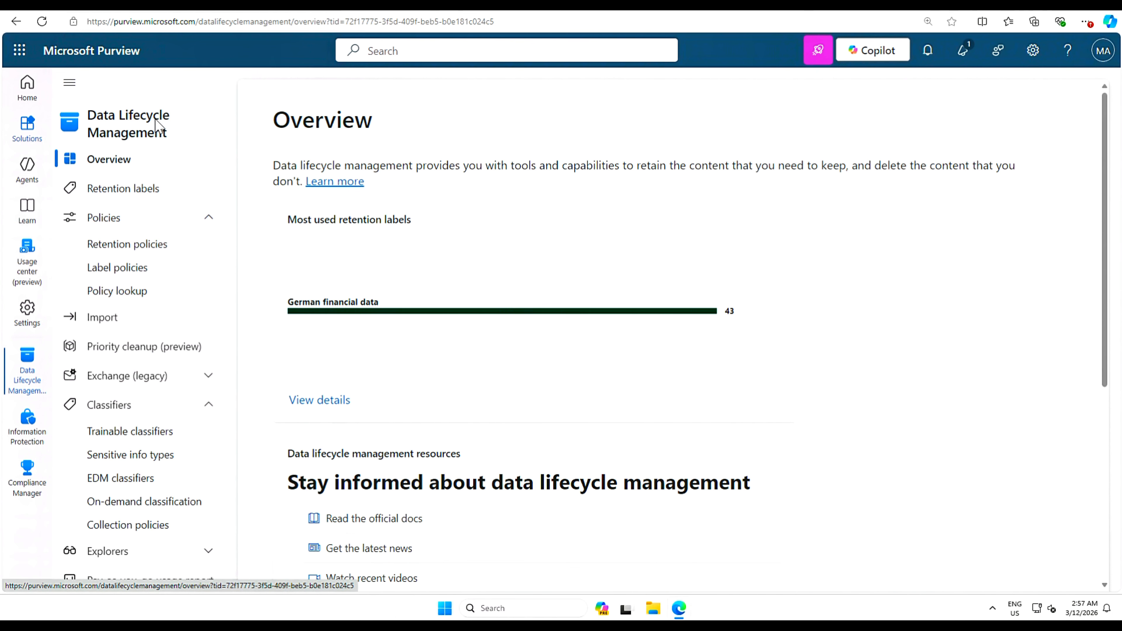
{"action": "left_click", "coordinate": [128, 190]}
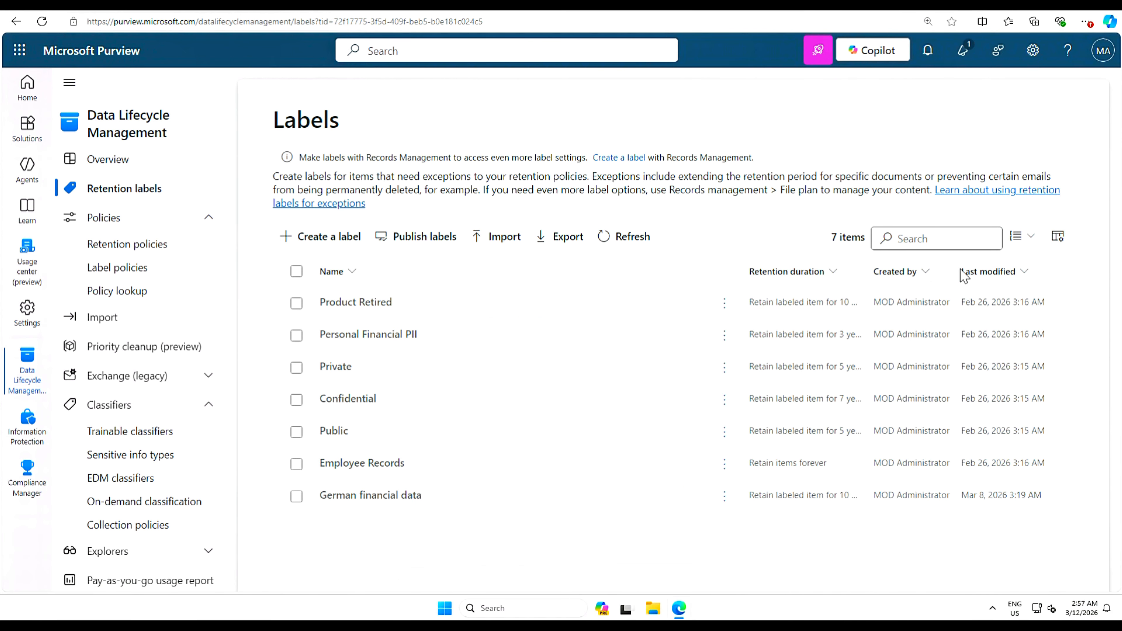
- Start a retention label 'Retention of Construction Project Documentation' with user and admin descriptions
{"action": "left_click", "coordinate": [320, 239]}
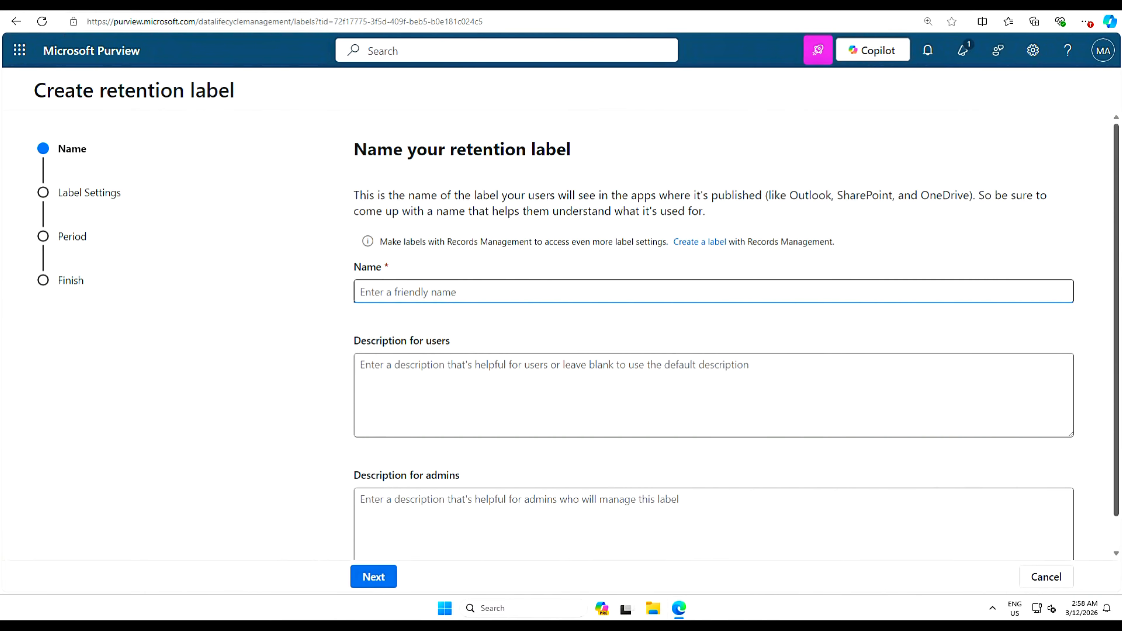
{"action": "type", "text": "Retention of Construction Project Documentation"}
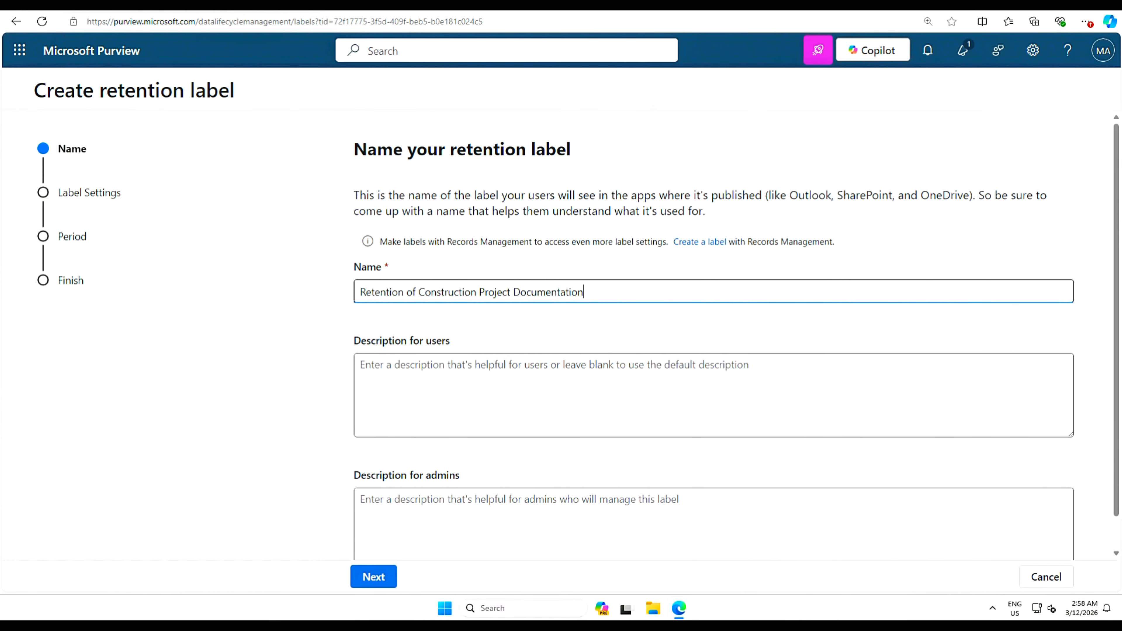
{"action": "left_click", "coordinate": [460, 376]}
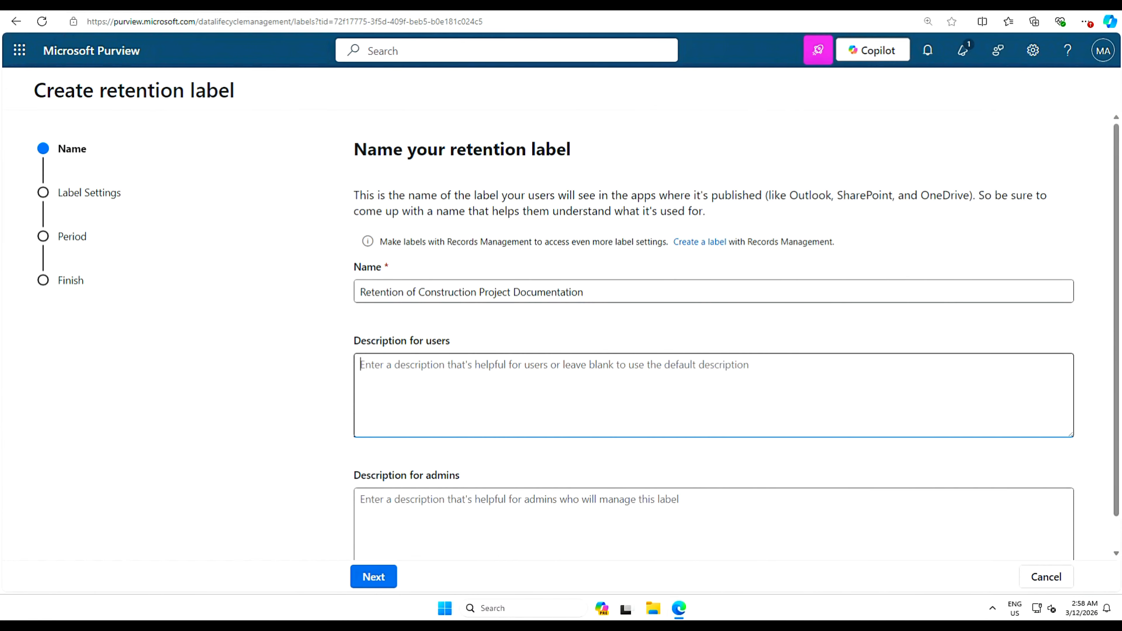
{"action": "type", "text": "The construction project documentation Retention"}
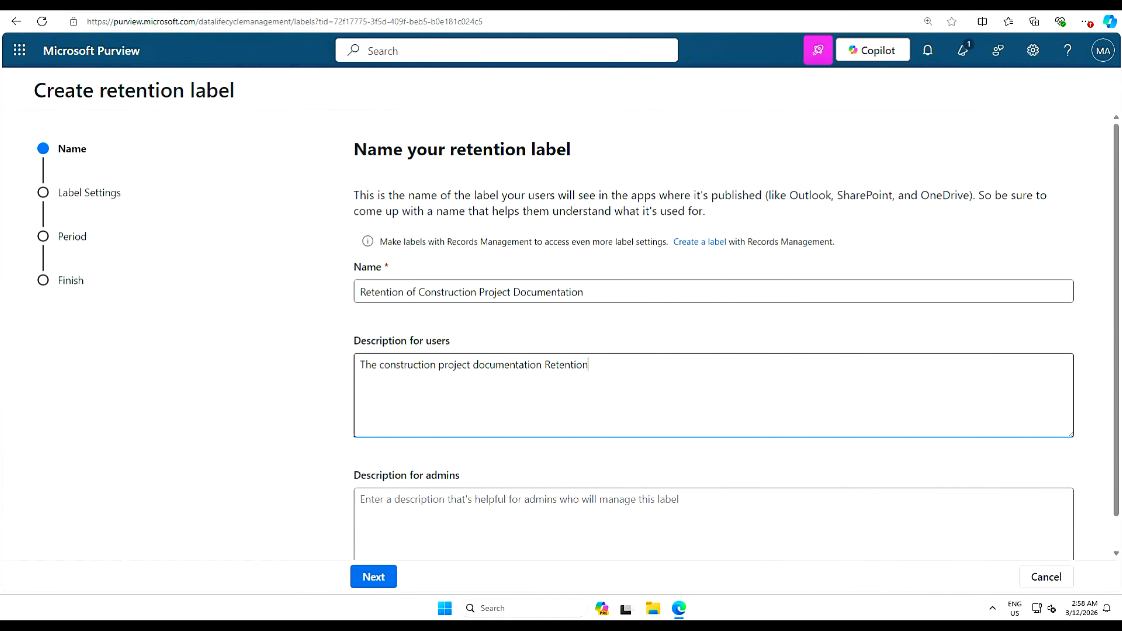
{"action": "type", "text": " Policy dictates the retention of all project-related documents for five years following project completion."}
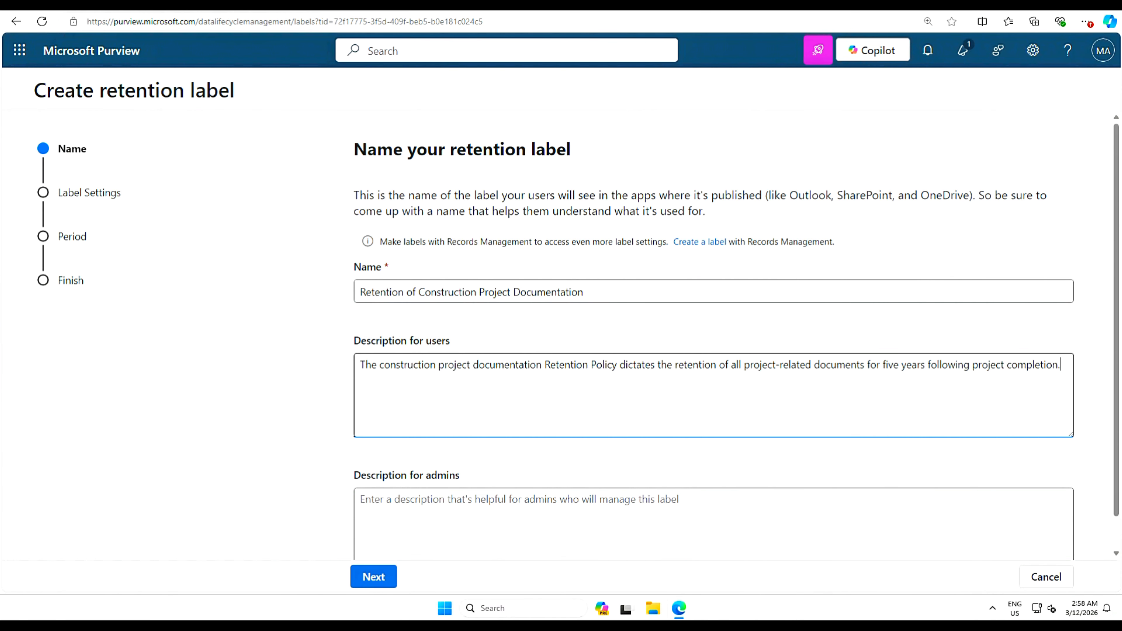
{"action": "key", "text": "Tab"}
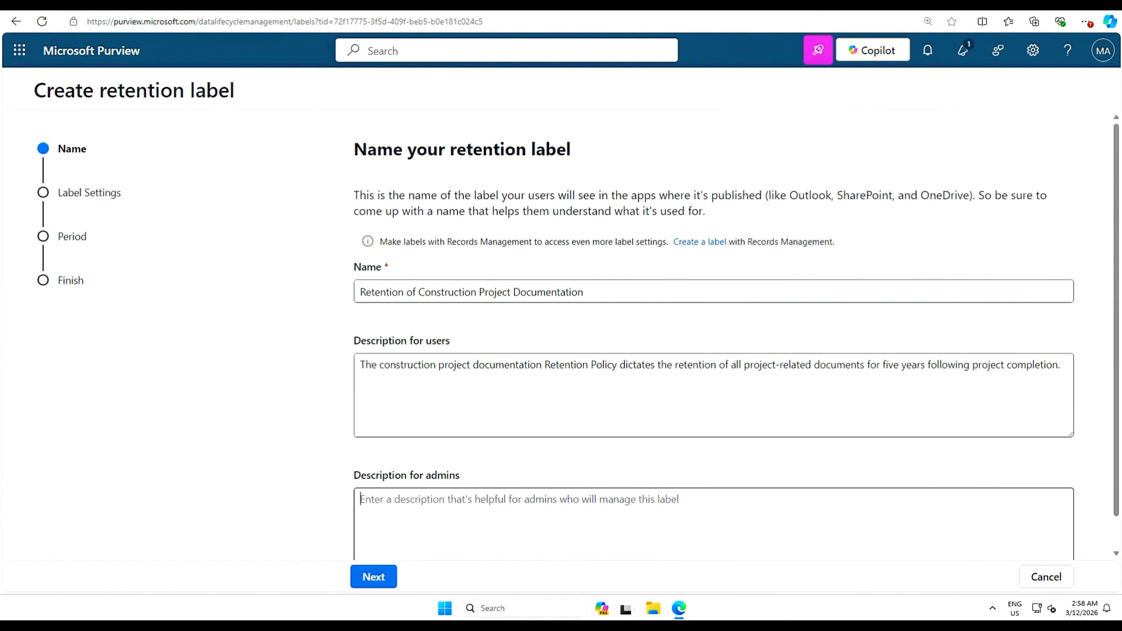
{"action": "left_click_drag", "start_coordinate": [1114, 434], "coordinate": [1114, 489]}
{"action": "left_click", "coordinate": [362, 464]}
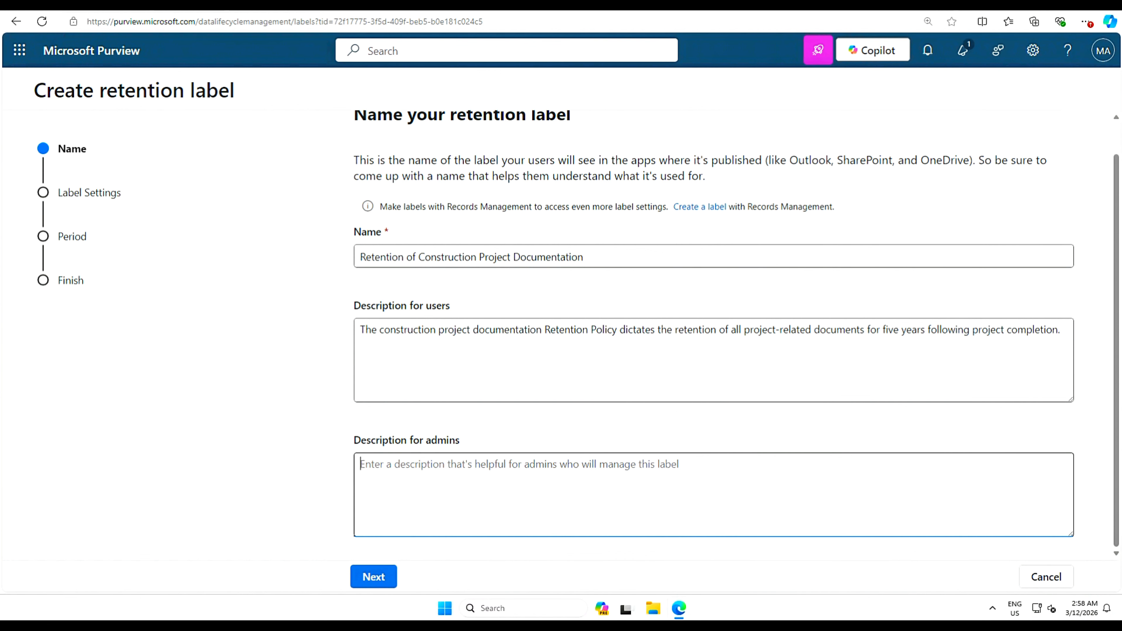
{"action": "type", "text": "This label is applied to retain construction project documents for a period of five years, and it is utilized in conjunction with auto-labeling."}
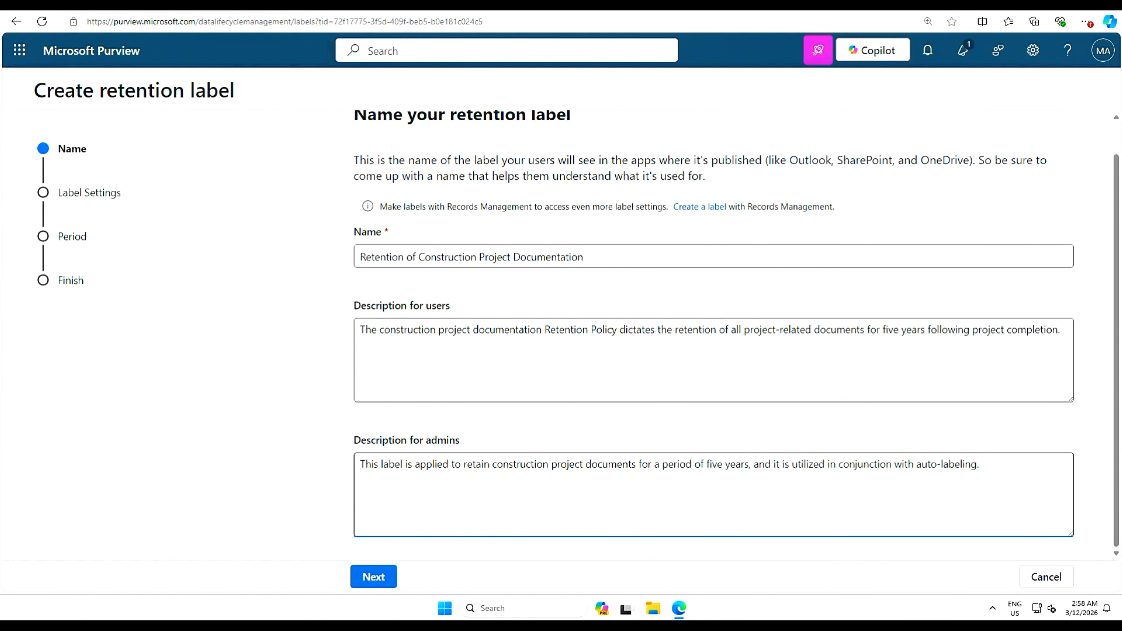
{"action": "left_click", "coordinate": [370, 580]}
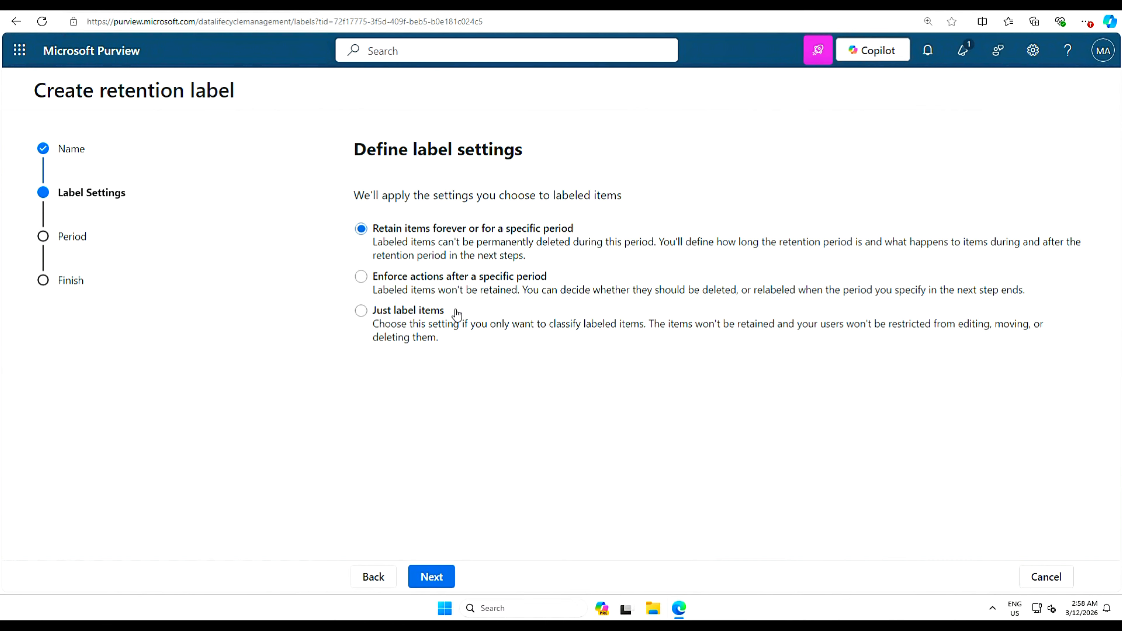
- Keep retaining items and set the retention period to 5 years
{"action": "left_click", "coordinate": [432, 579]}
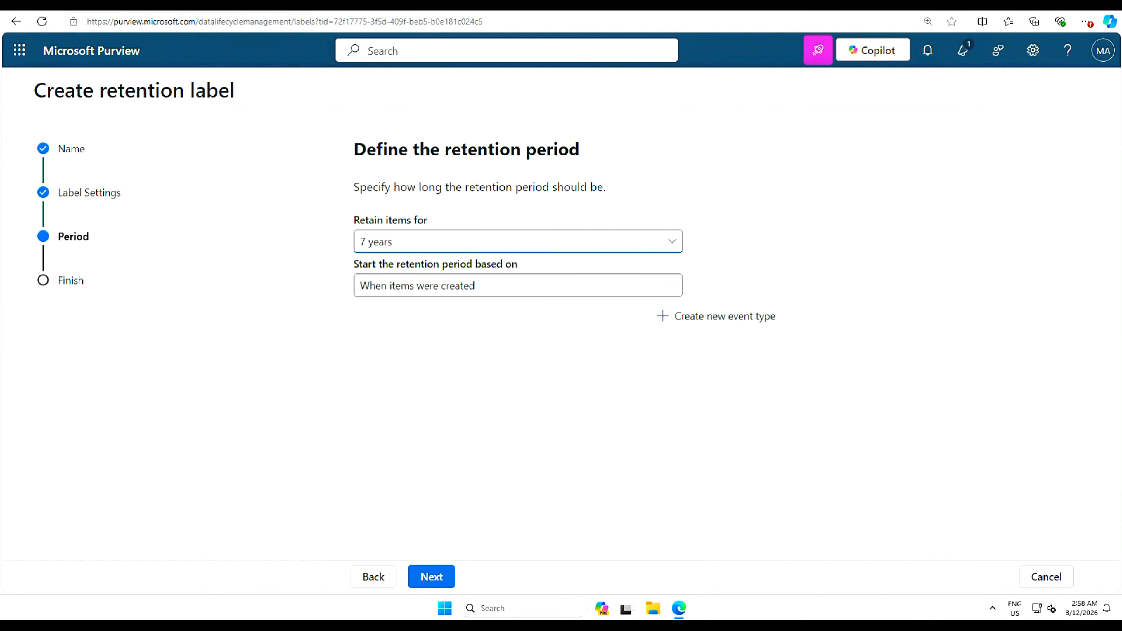
{"action": "left_click", "coordinate": [669, 248]}
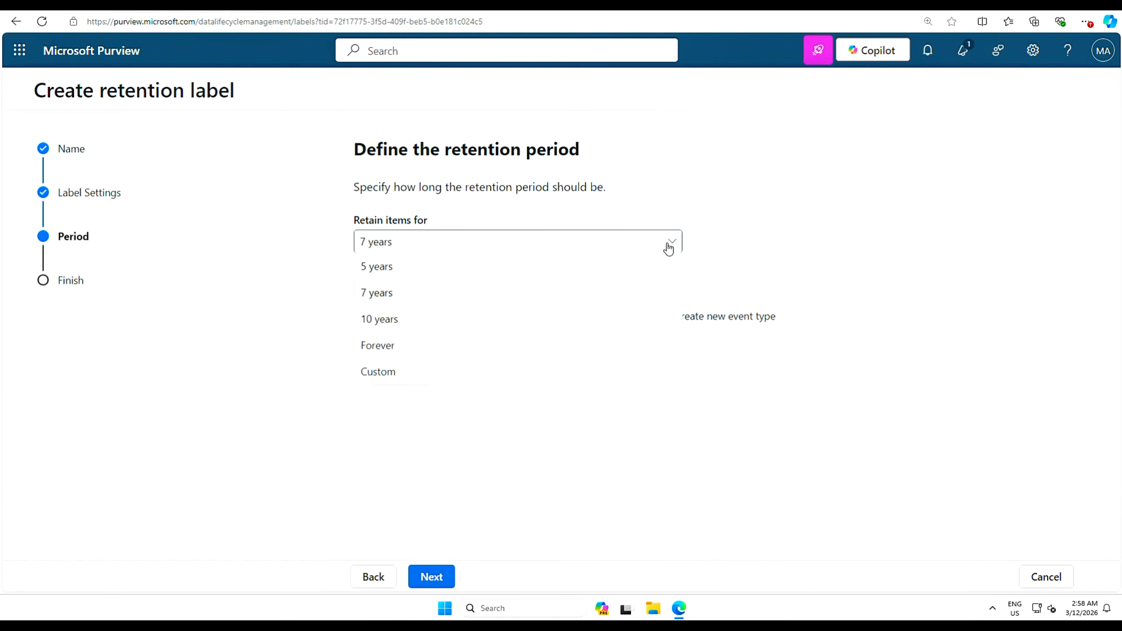
{"action": "left_click", "coordinate": [379, 267]}
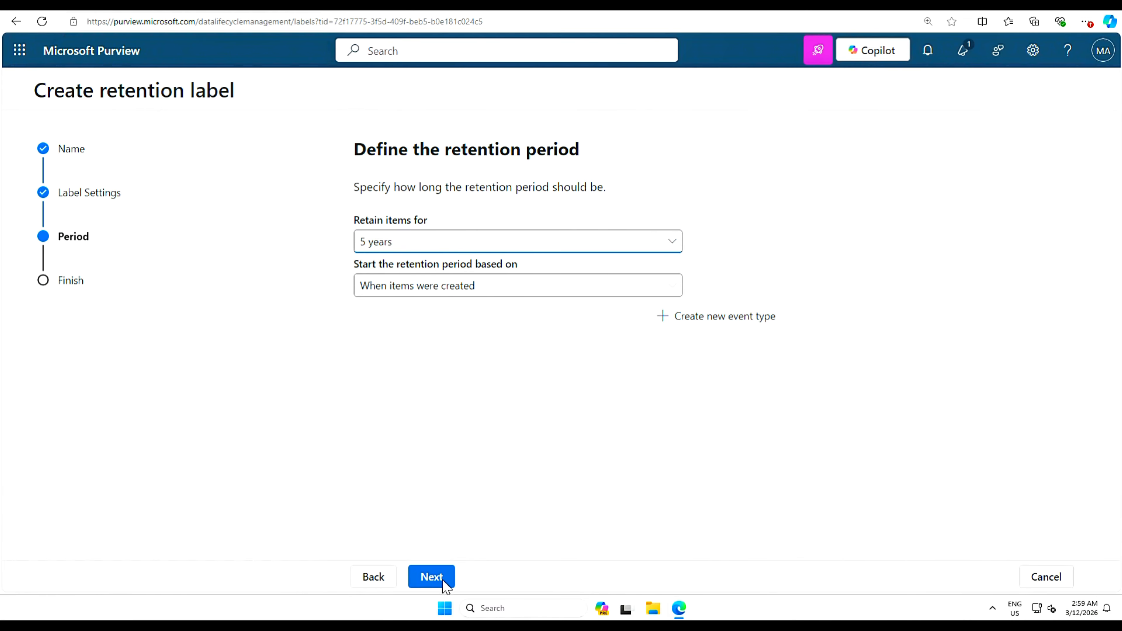
- Choose to deactivate retention settings after the period ends, then proceed to review
{"action": "left_click", "coordinate": [435, 577]}
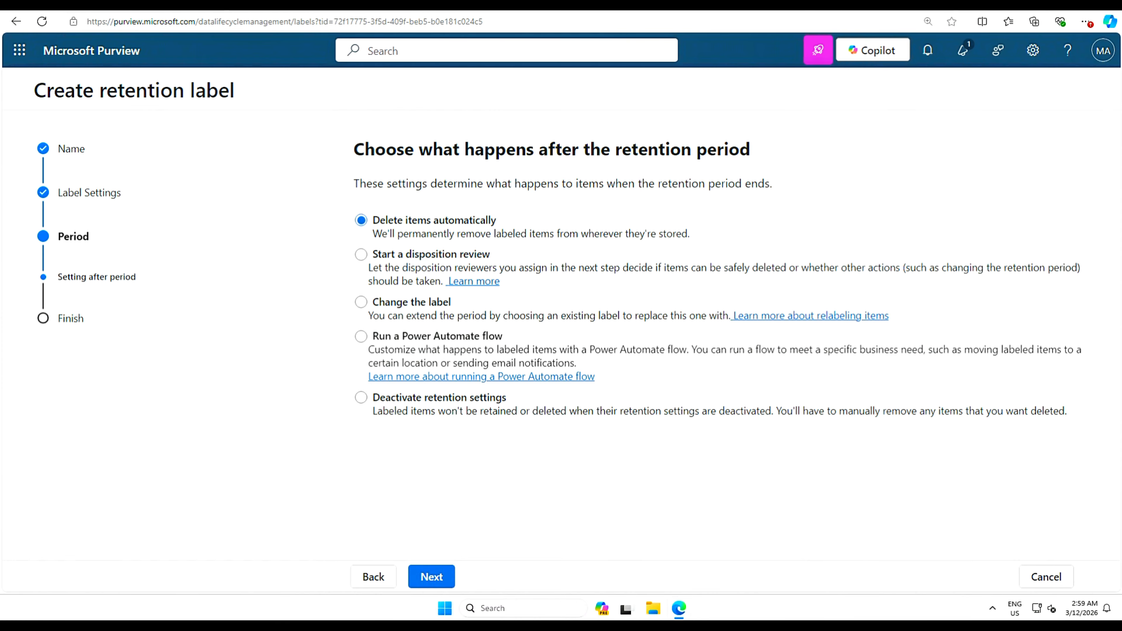
{"action": "left_click_drag", "start_coordinate": [538, 149], "coordinate": [765, 150]}
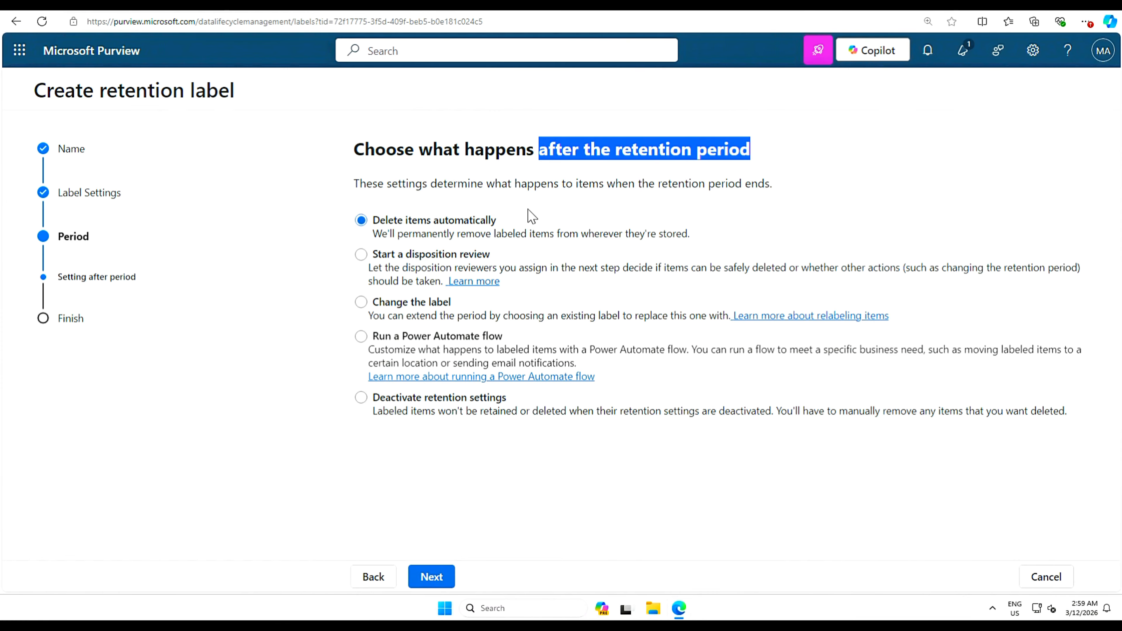
{"action": "left_click", "coordinate": [995, 195]}
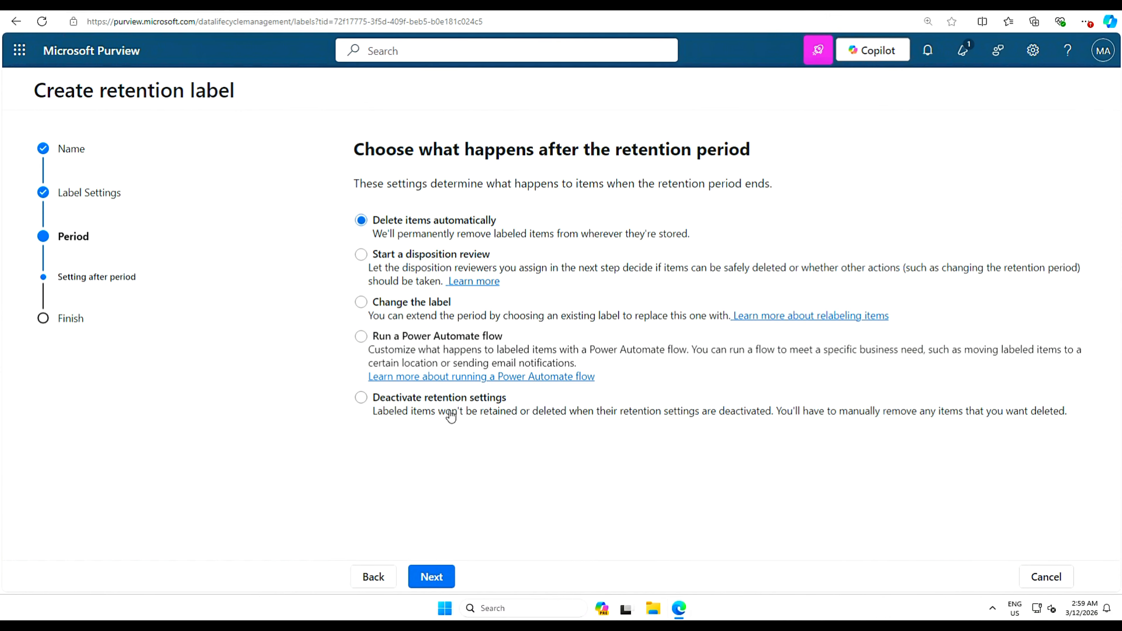
{"action": "left_click", "coordinate": [361, 399]}
{"action": "left_click", "coordinate": [431, 578]}
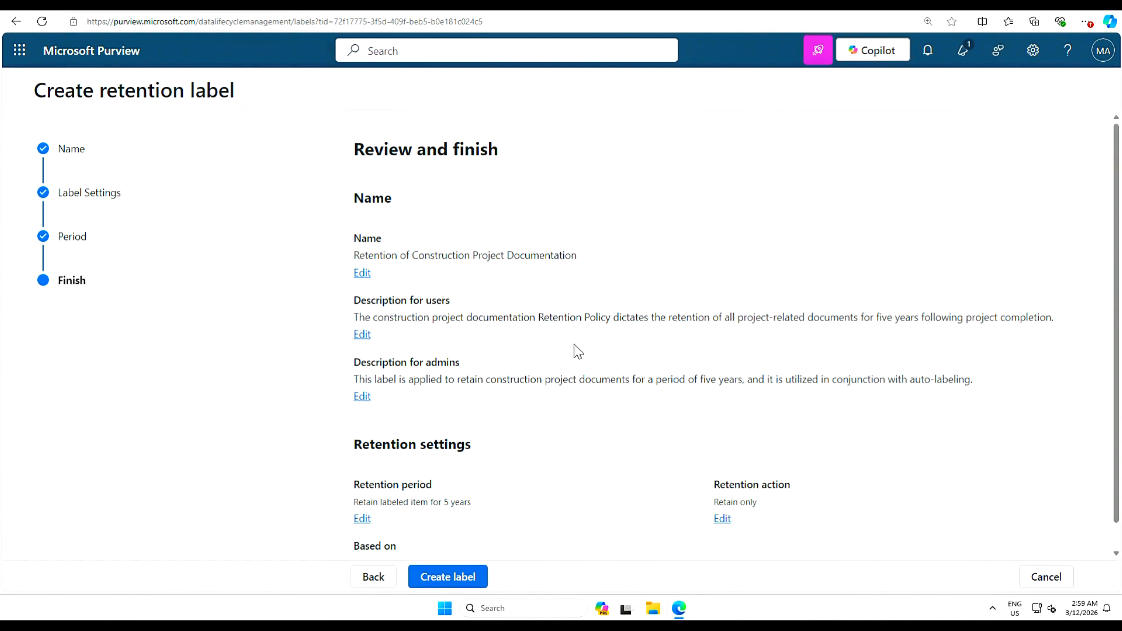
- Create the retention label from the review summary
{"action": "scroll", "coordinate": [503, 464], "scroll_direction": "down", "scroll_amount": 1}
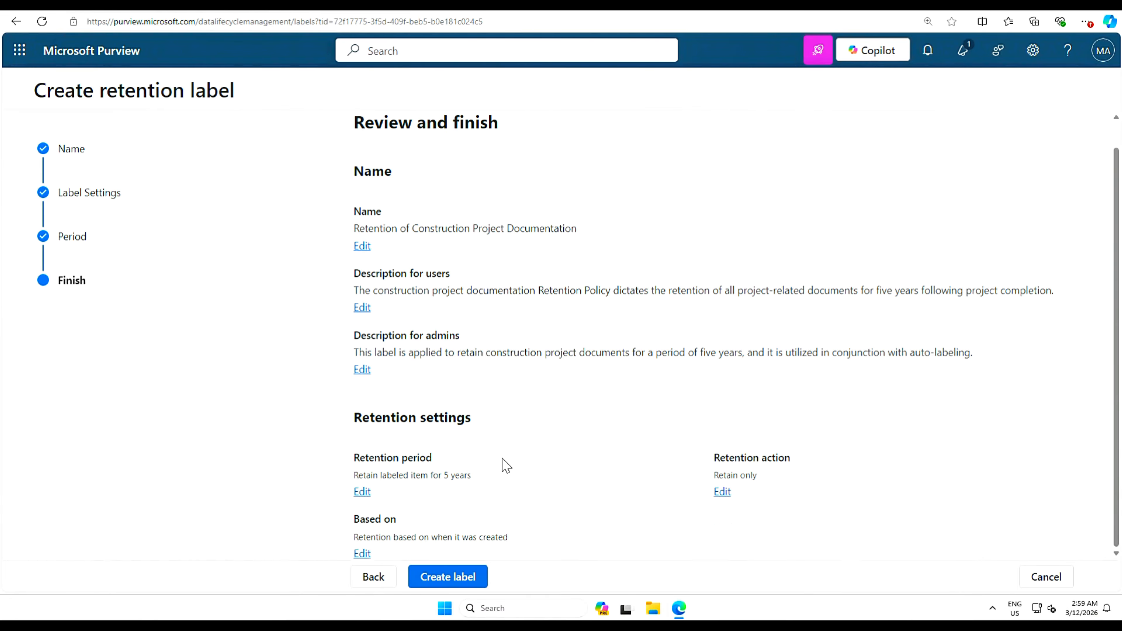
{"action": "left_click", "coordinate": [447, 577]}
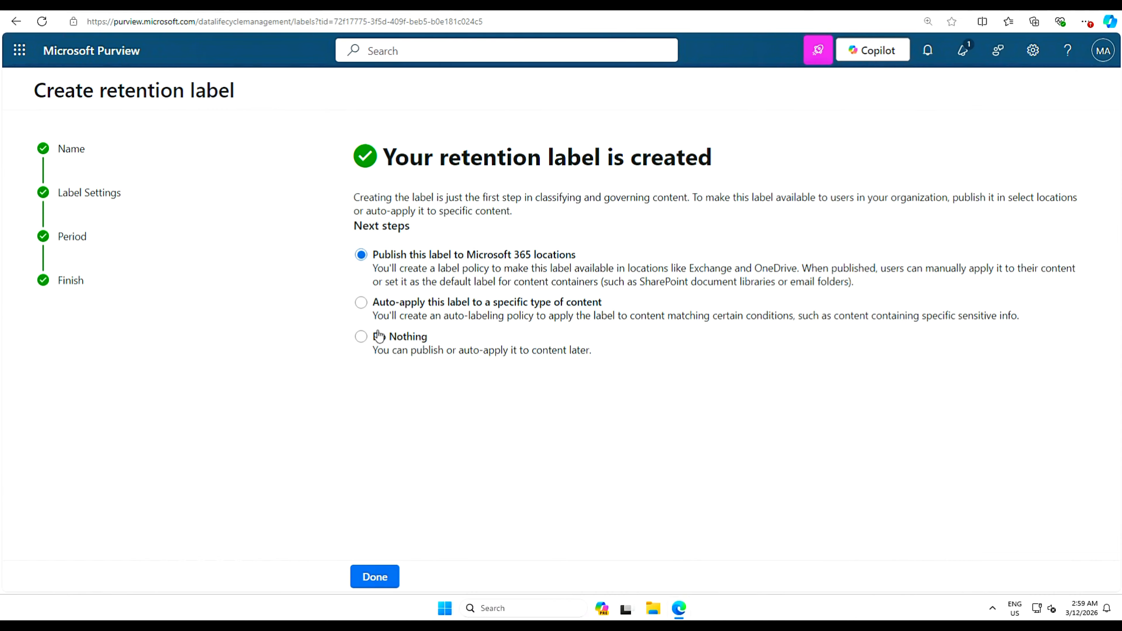
- Choose Do Nothing as the label's next step and finish the wizard
{"action": "left_click", "coordinate": [364, 339]}
{"action": "left_click", "coordinate": [382, 582]}
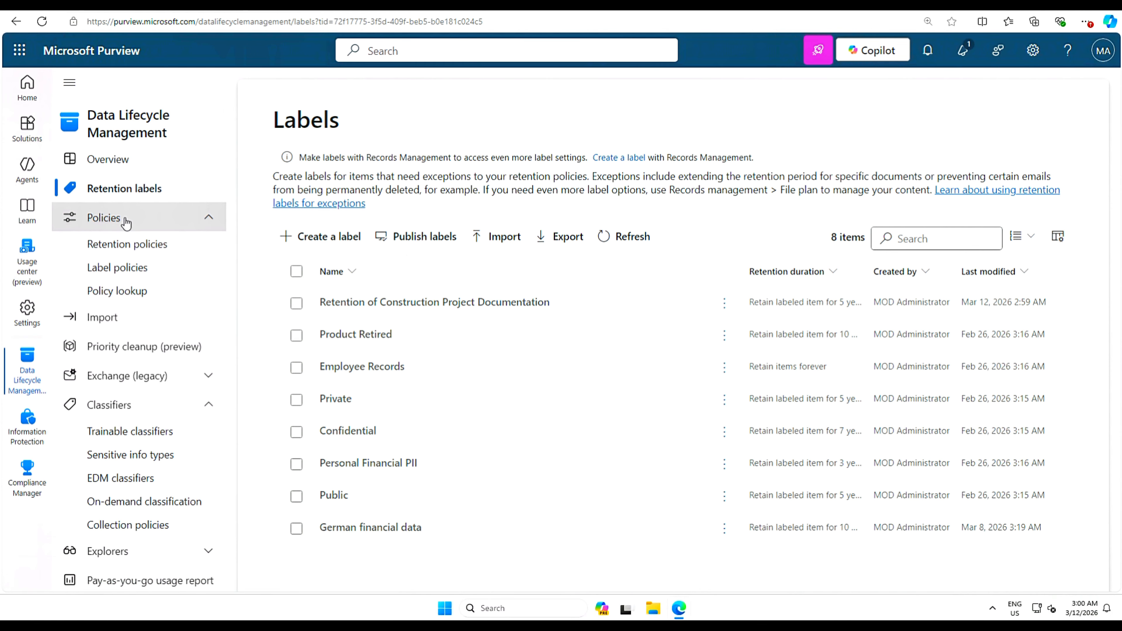
- Start a new auto-apply label policy from the Label policies page
{"action": "left_click", "coordinate": [121, 273]}
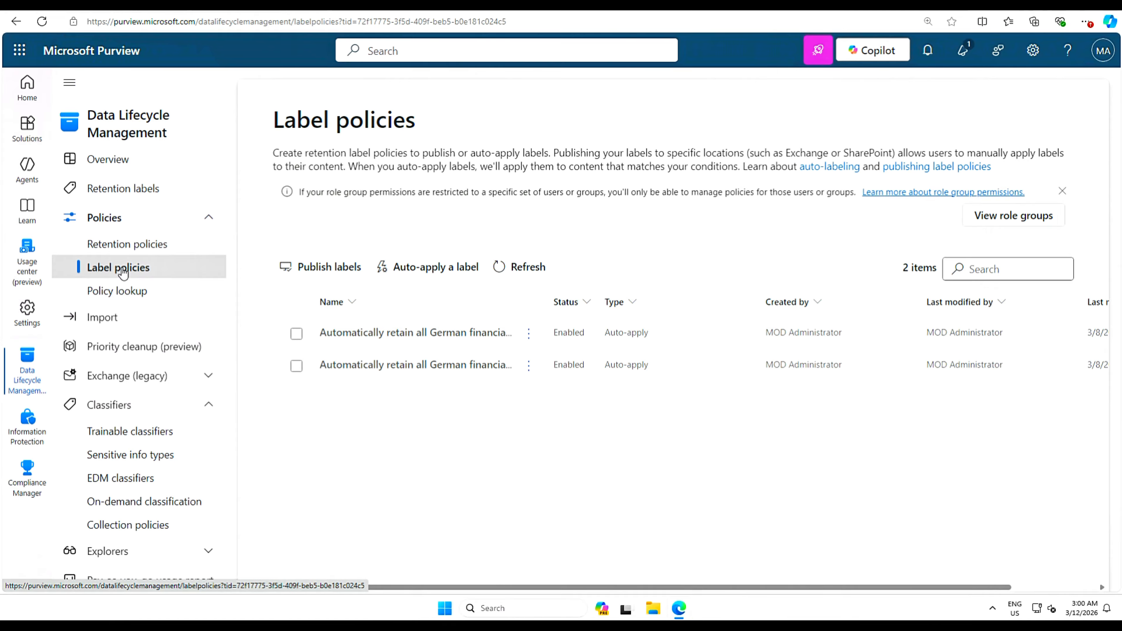
{"action": "left_click", "coordinate": [445, 268]}
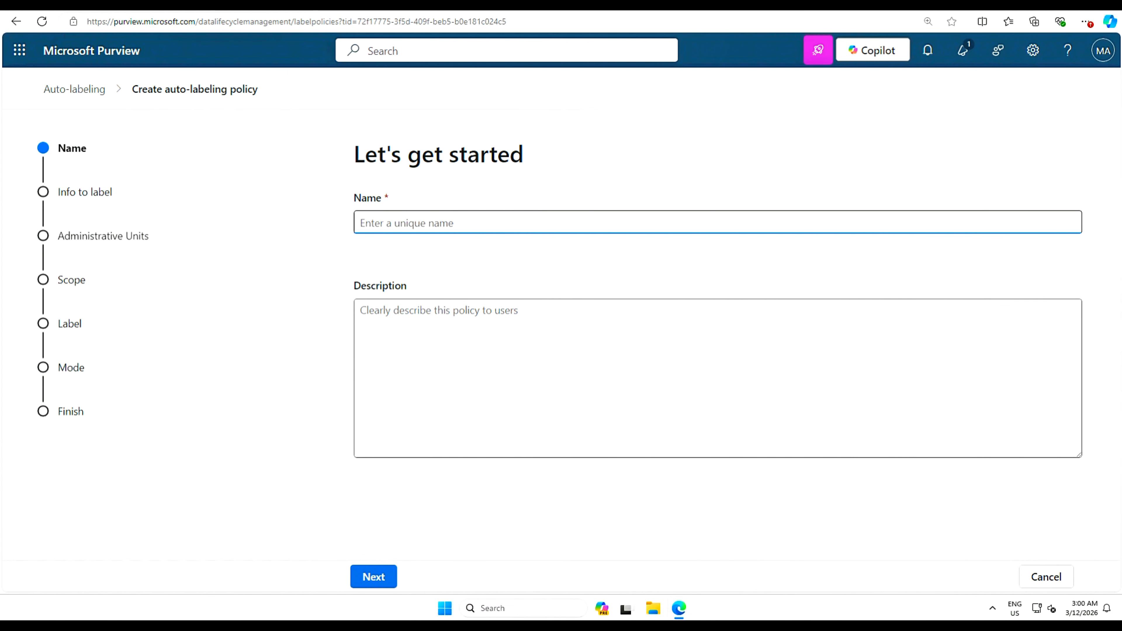
- Enter 'Label documents related to construction projects' and a description enforcing Construction Project Documentation Retention
{"action": "type", "text": "Label documents related to construction projects"}
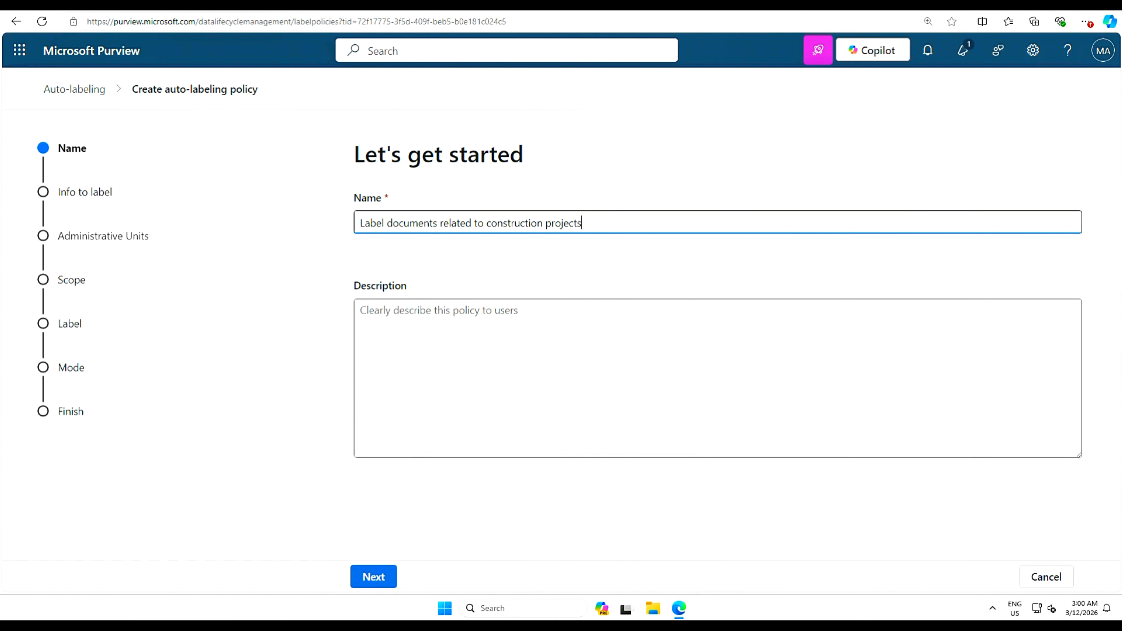
{"action": "left_click", "coordinate": [360, 311]}
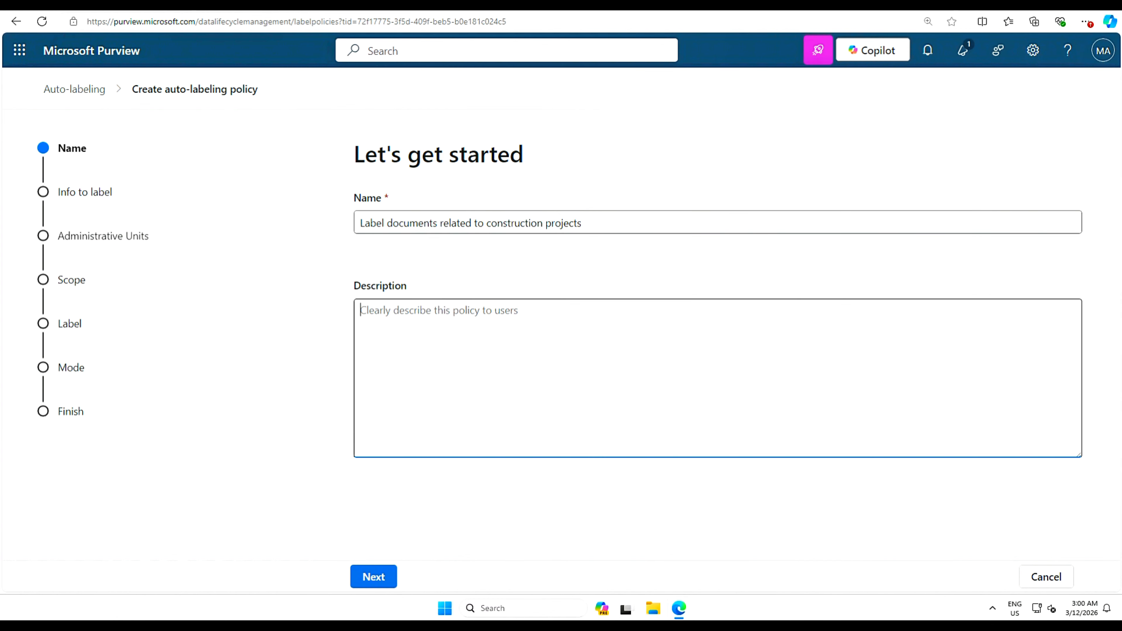
{"action": "type", "text": "This policy "}
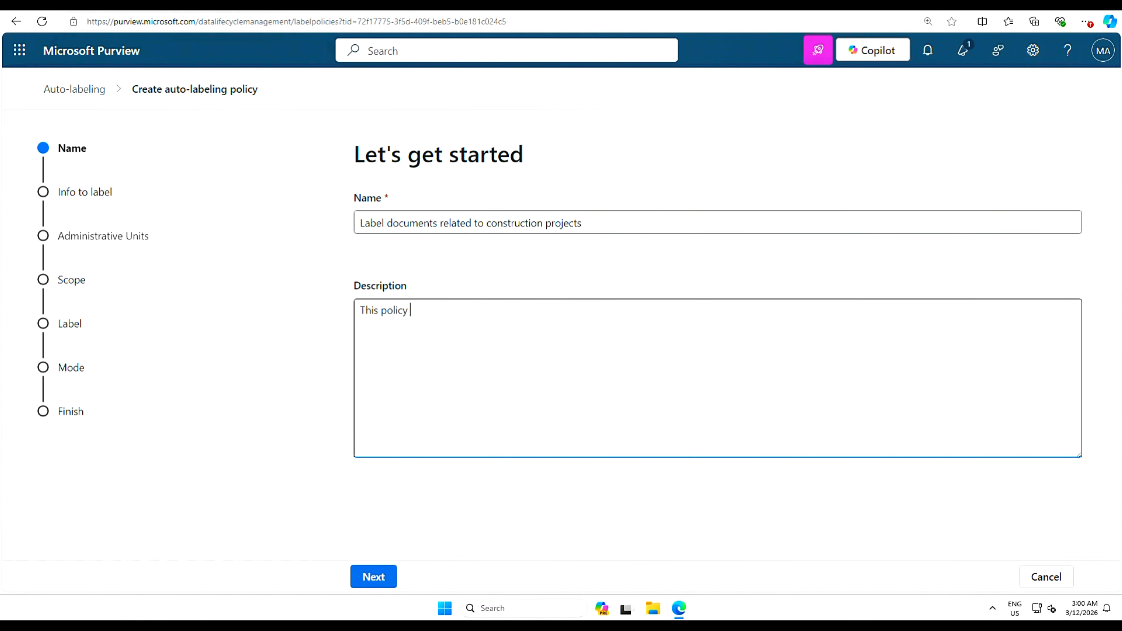
{"action": "type", "text": "automatically enforces the \"Construction Project Documentation Retention\" policy on any document pertaining to construction projects."}
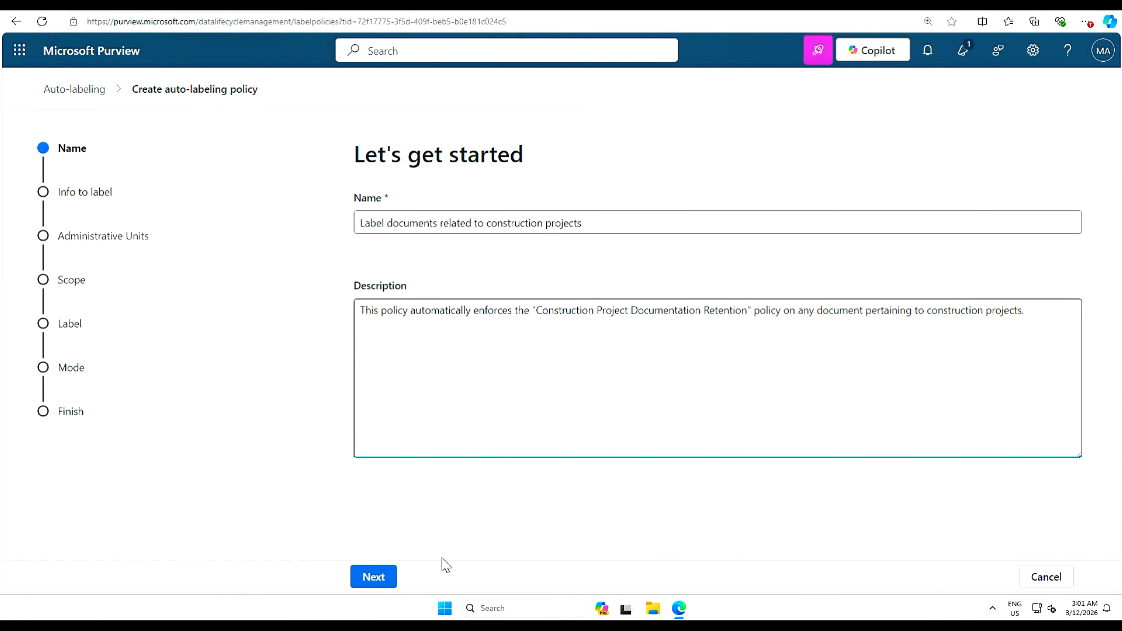
{"action": "left_click", "coordinate": [373, 577]}
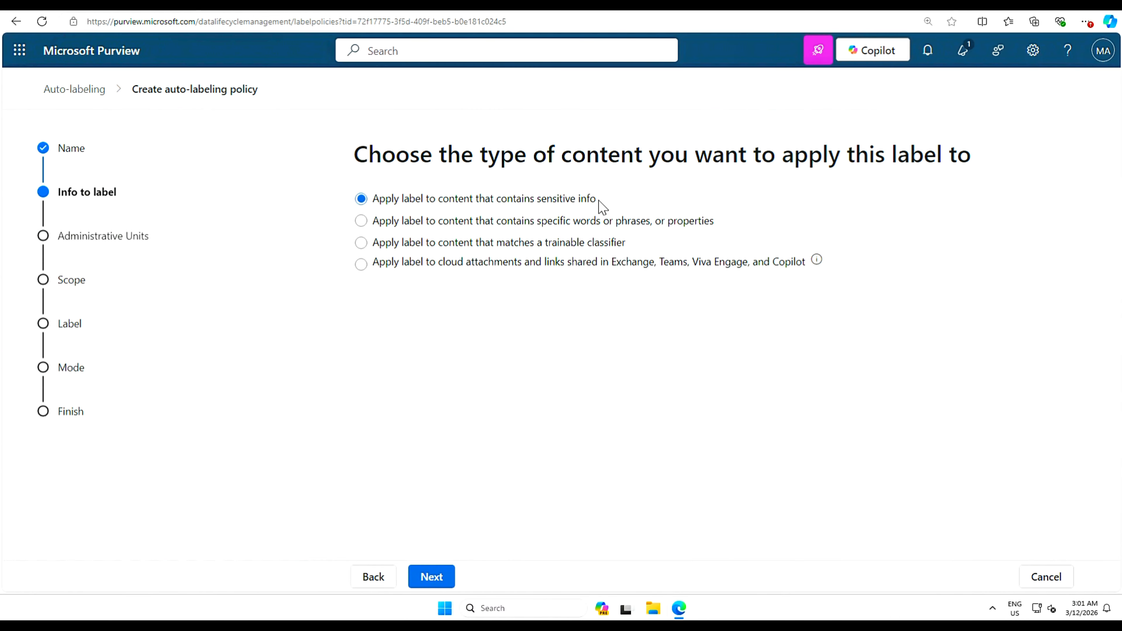
- Keep 'Apply label to content that contains sensitive info' as the content type and continue
{"action": "left_click", "coordinate": [437, 581]}
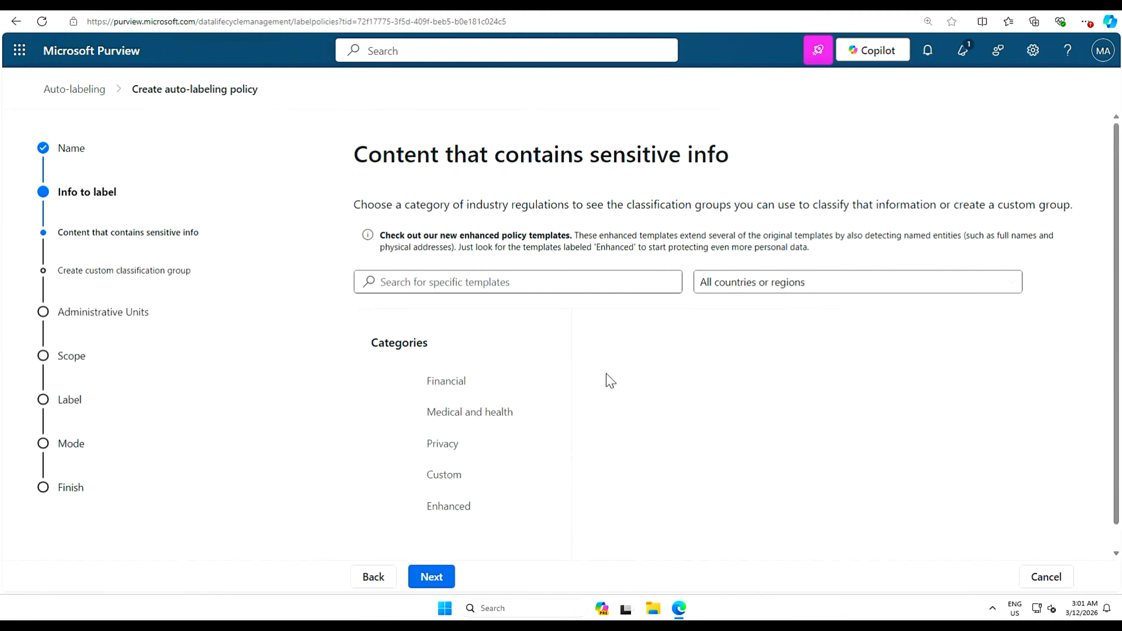
- Browse the Custom, Financial and medical/health categories, then pick the Custom policy template
{"action": "scroll", "coordinate": [610, 383], "scroll_direction": "down", "scroll_amount": 1}
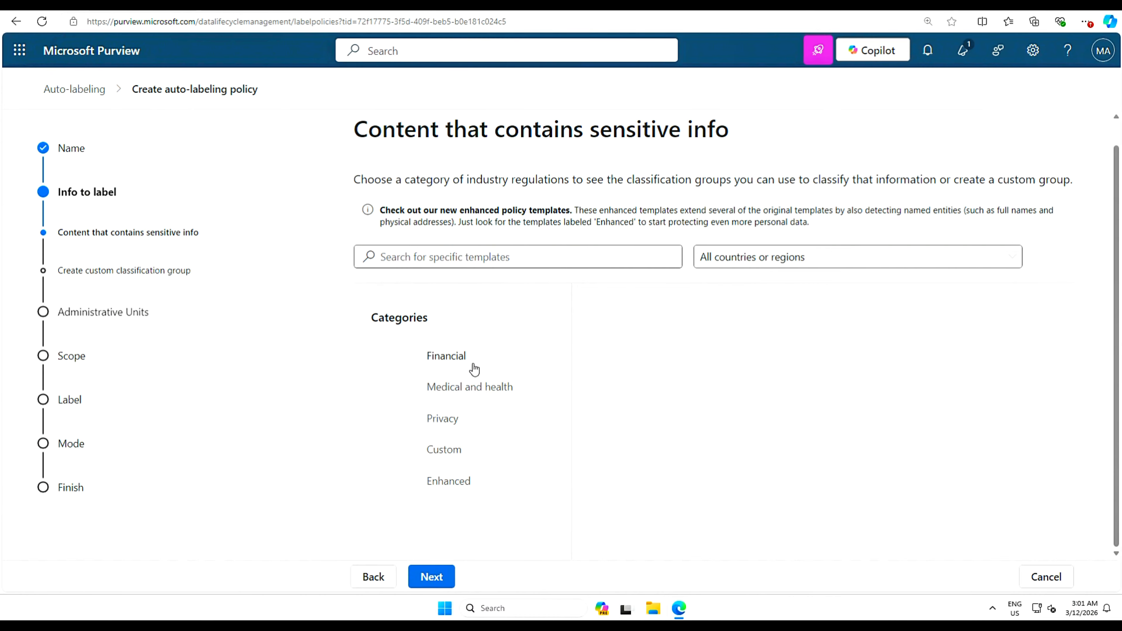
{"action": "left_click", "coordinate": [448, 454]}
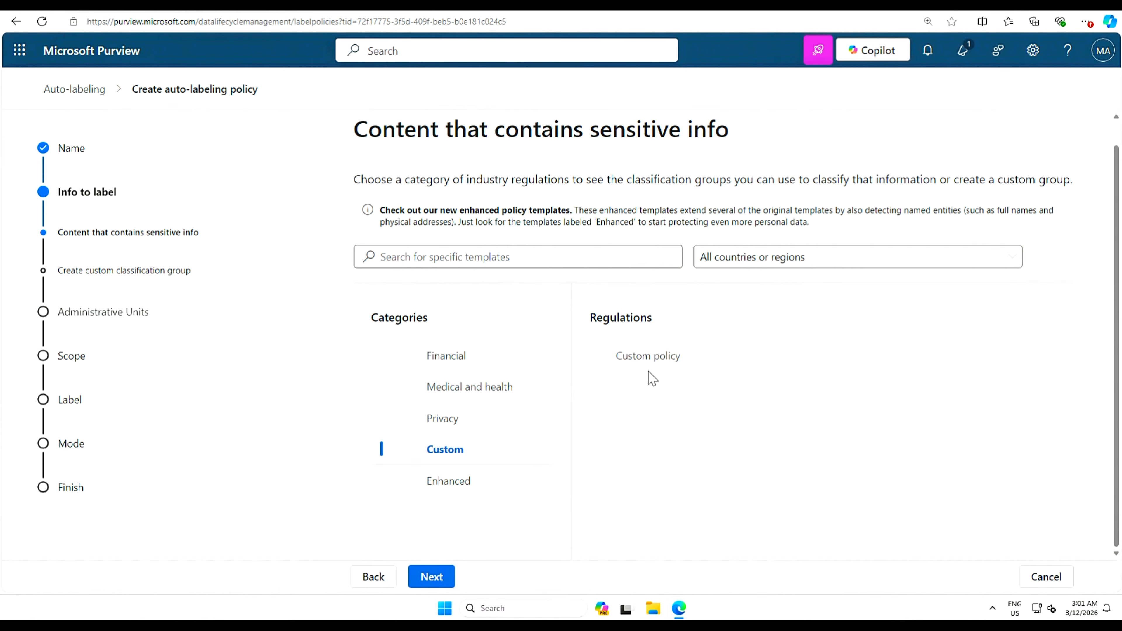
{"action": "left_click", "coordinate": [454, 357]}
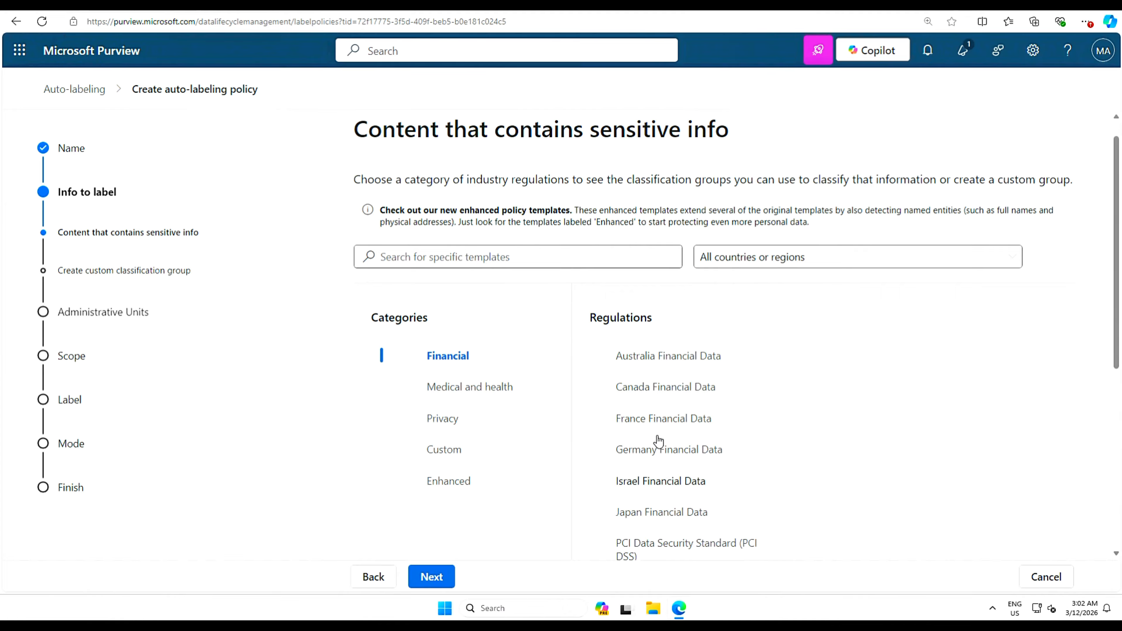
{"action": "scroll", "coordinate": [648, 413], "scroll_direction": "down", "scroll_amount": 3}
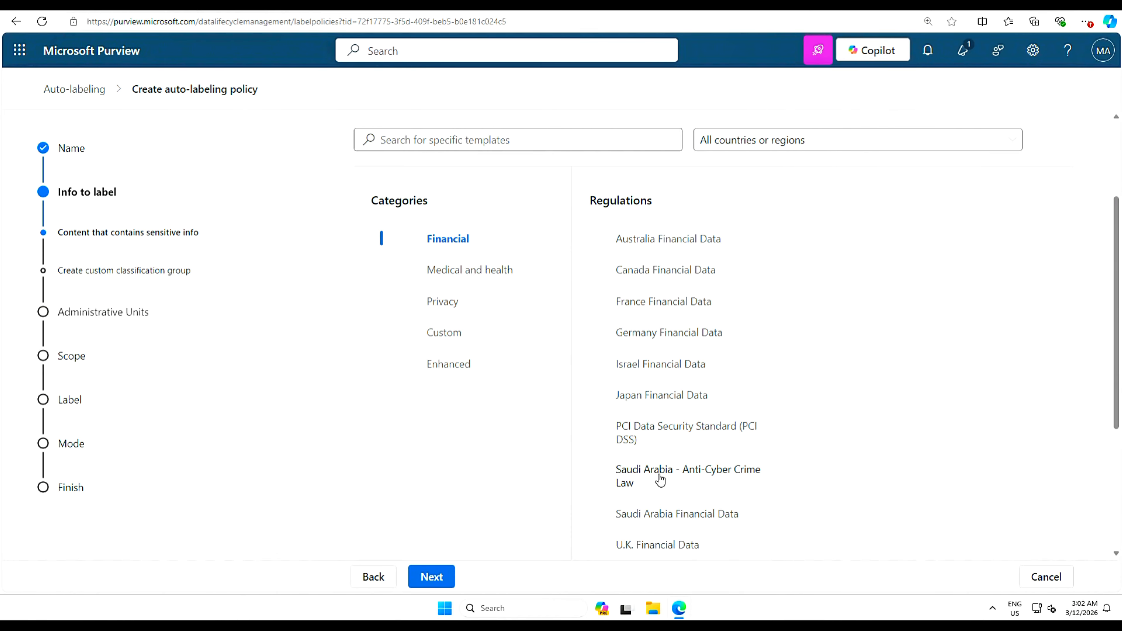
{"action": "scroll", "coordinate": [617, 435], "scroll_direction": "up", "scroll_amount": 3}
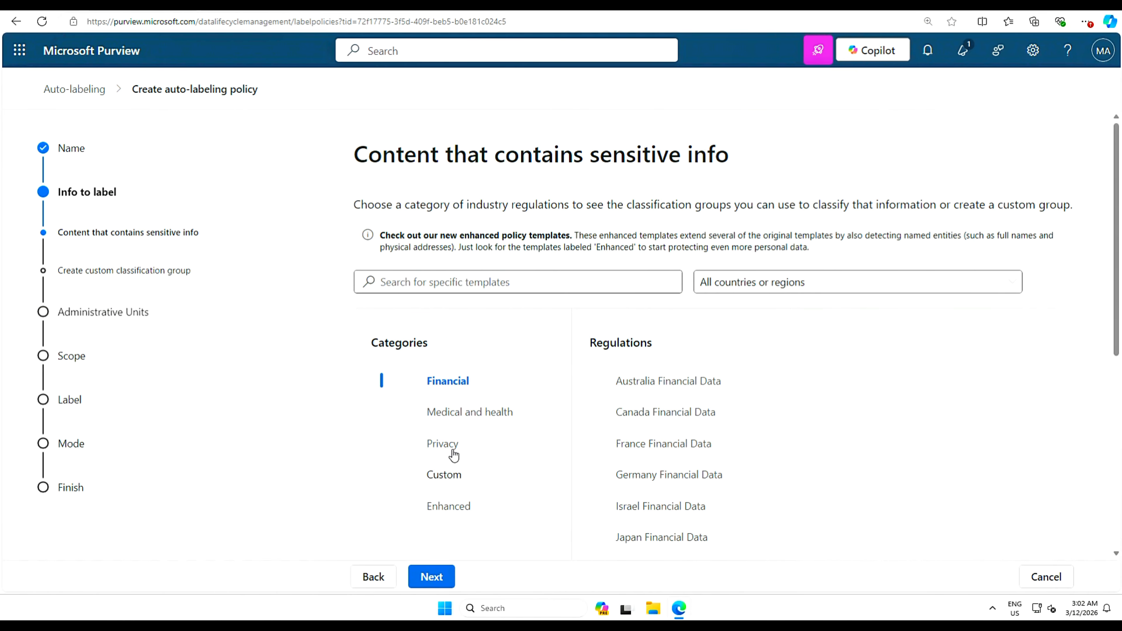
{"action": "left_click", "coordinate": [469, 420]}
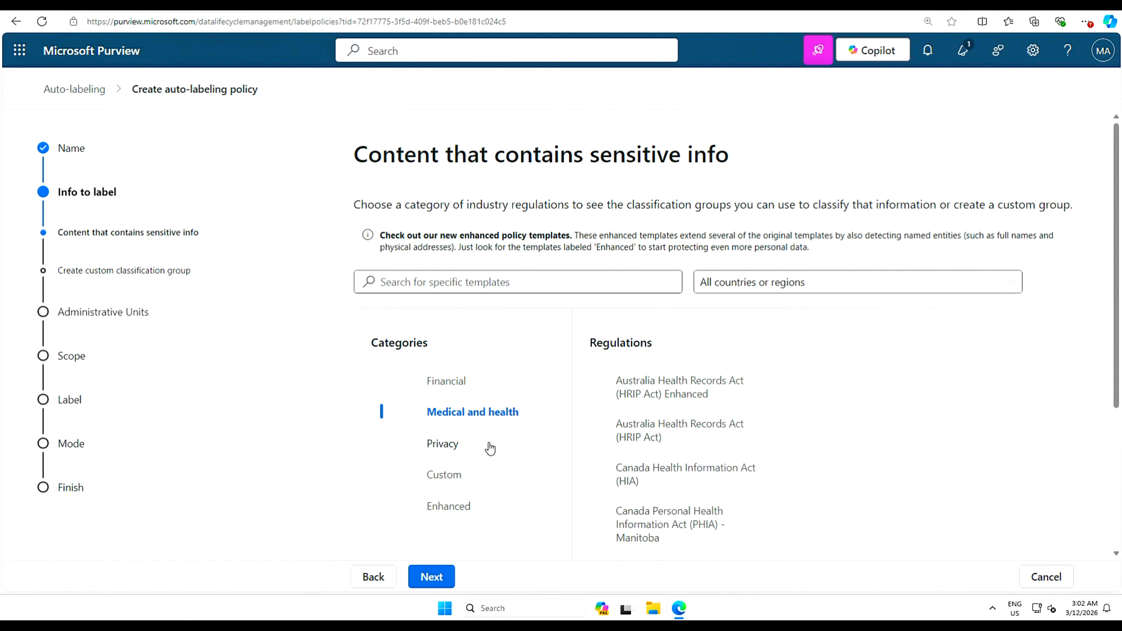
{"action": "left_click", "coordinate": [447, 481]}
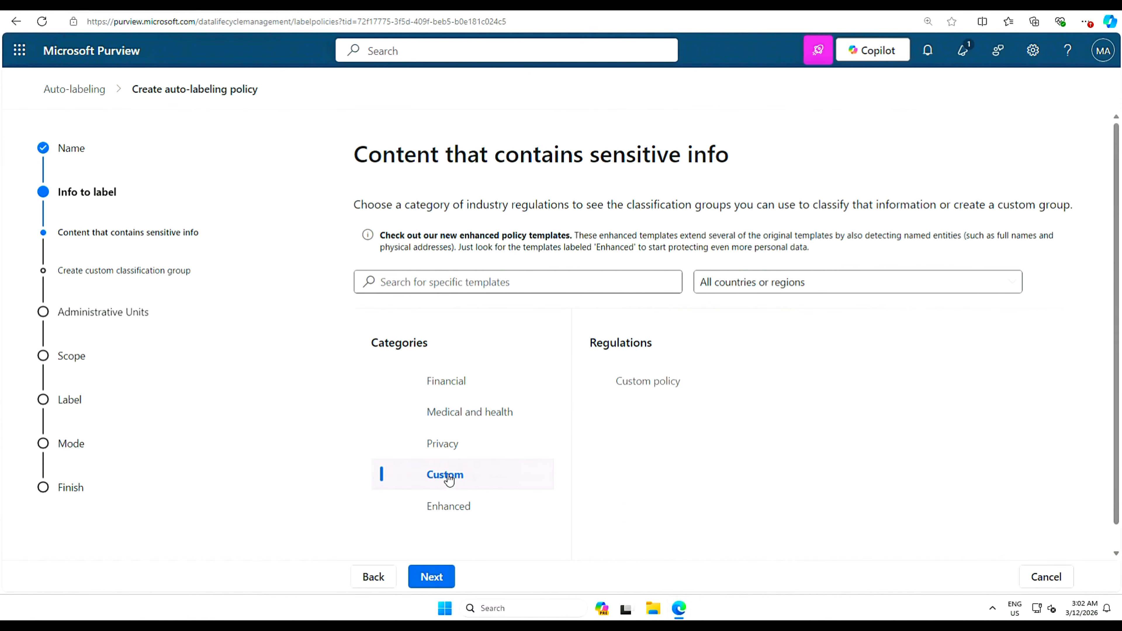
{"action": "left_click", "coordinate": [654, 388]}
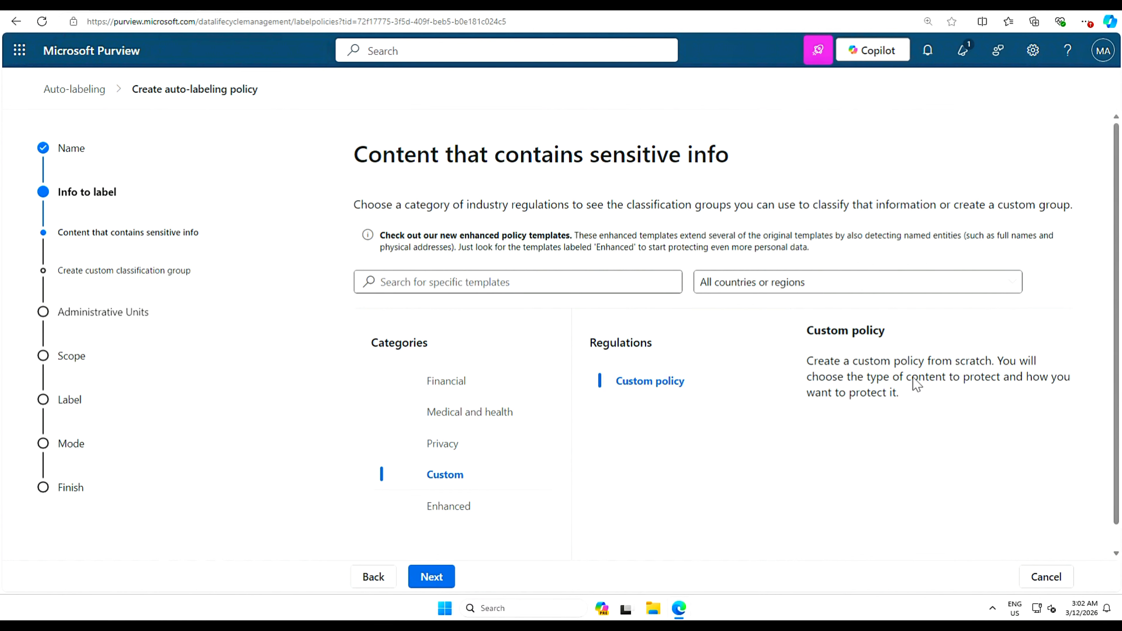
{"action": "left_click", "coordinate": [436, 578]}
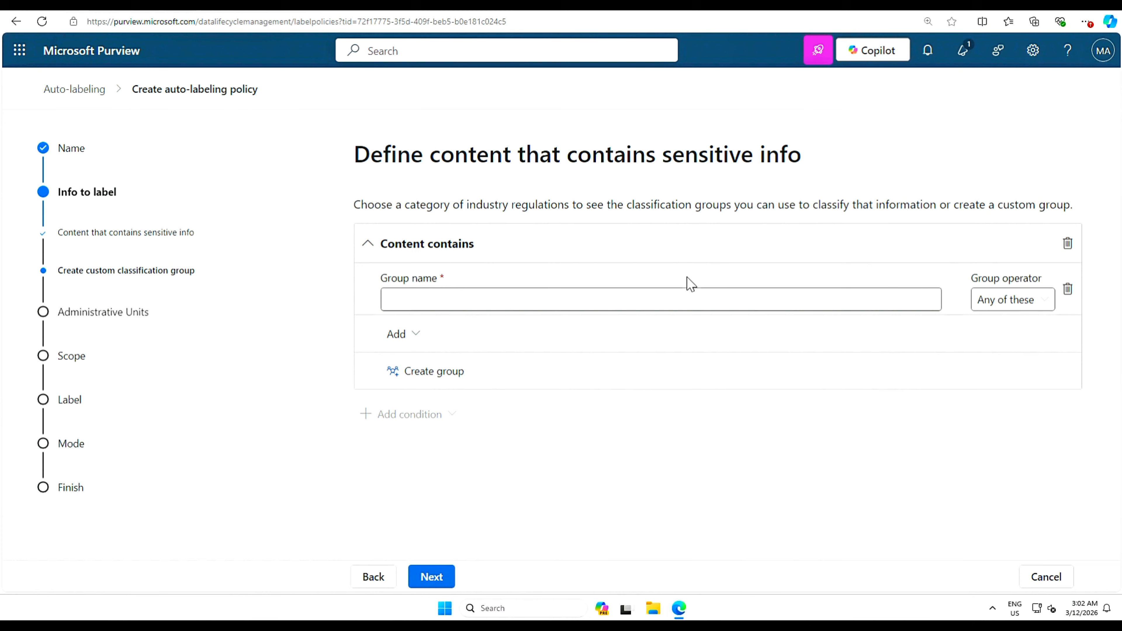
- Name the group 'Project ID lookup' and start adding sensitive info types to it
{"action": "left_click", "coordinate": [508, 304]}
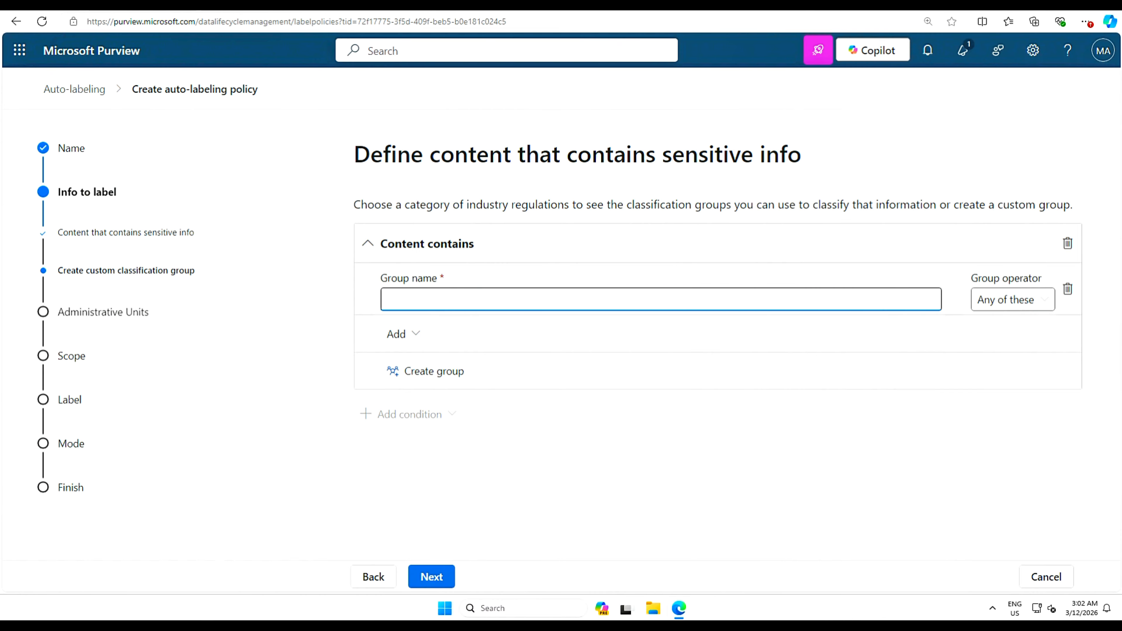
{"action": "type", "text": "Project ID lookup"}
{"action": "left_click", "coordinate": [417, 337]}
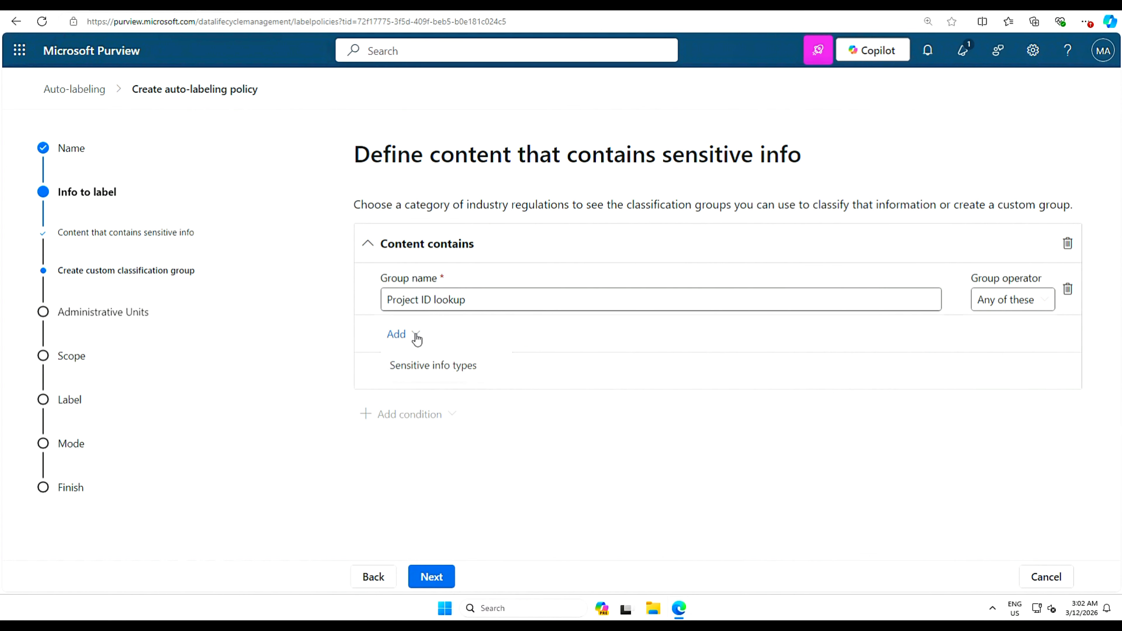
{"action": "left_click", "coordinate": [441, 371]}
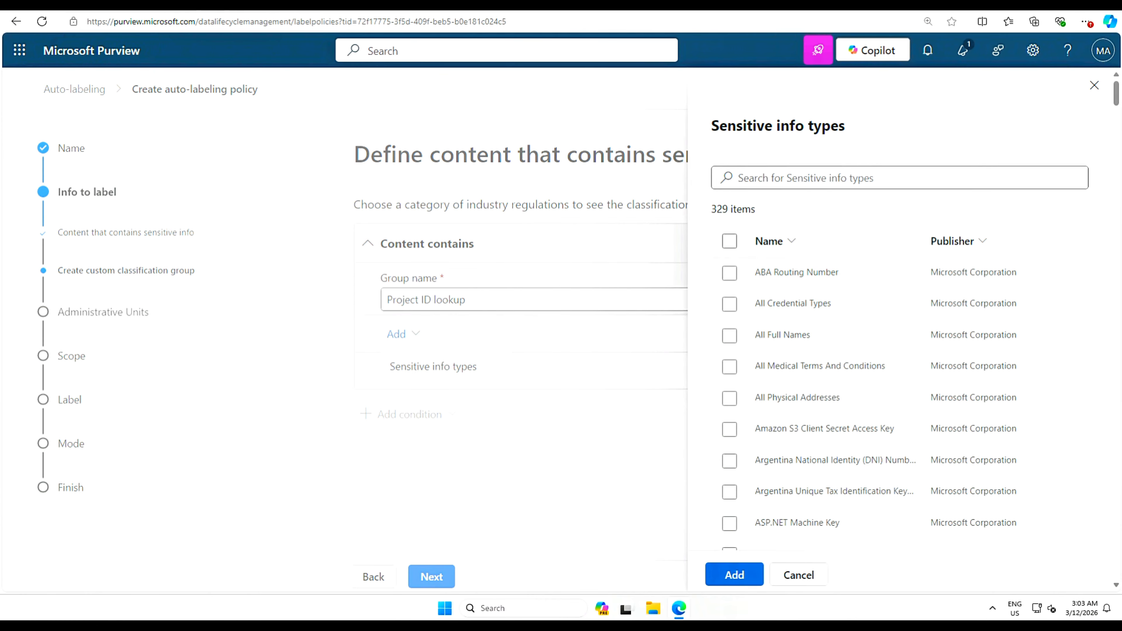
- Search for 'Project Identification number' and add the first result to the group
{"action": "left_click", "coordinate": [805, 178]}
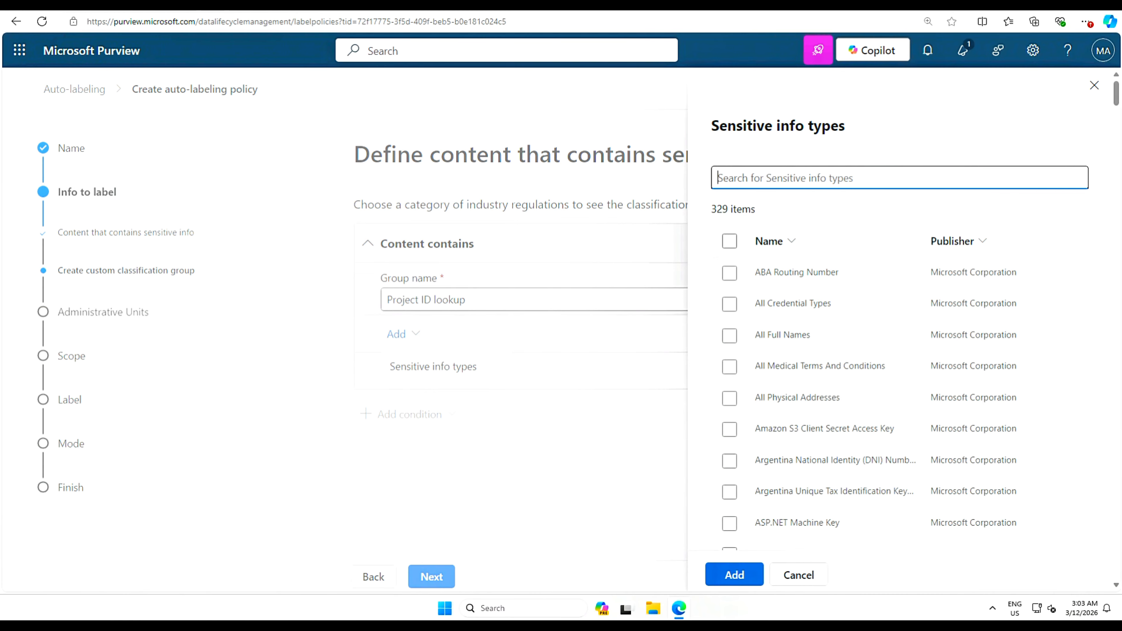
{"action": "type", "text": "Project Identification number"}
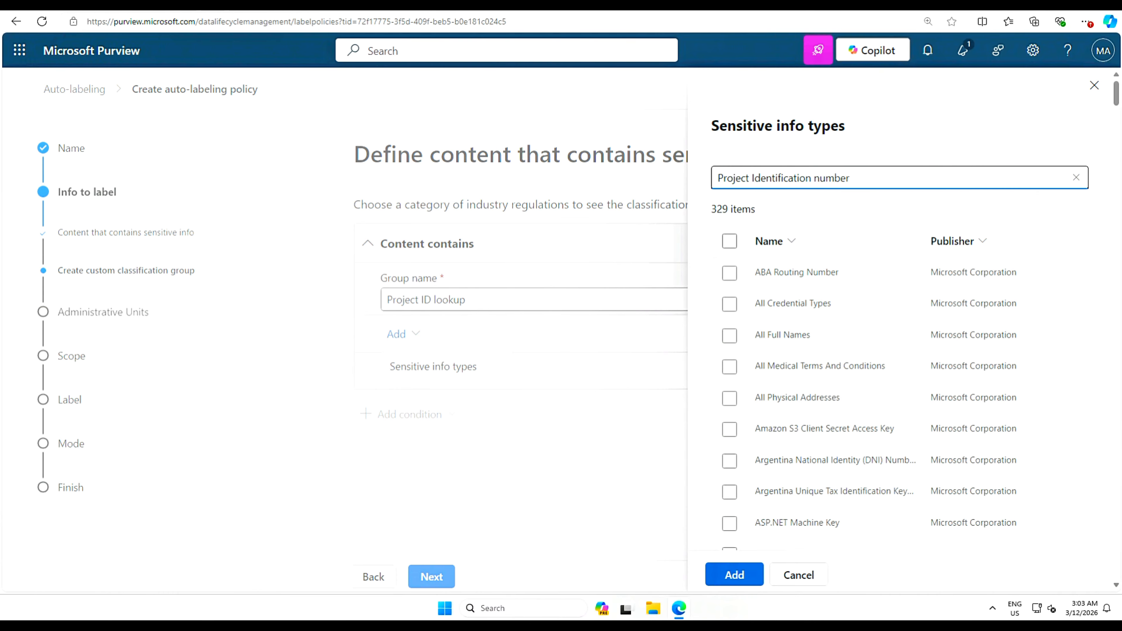
{"action": "key", "text": "Return"}
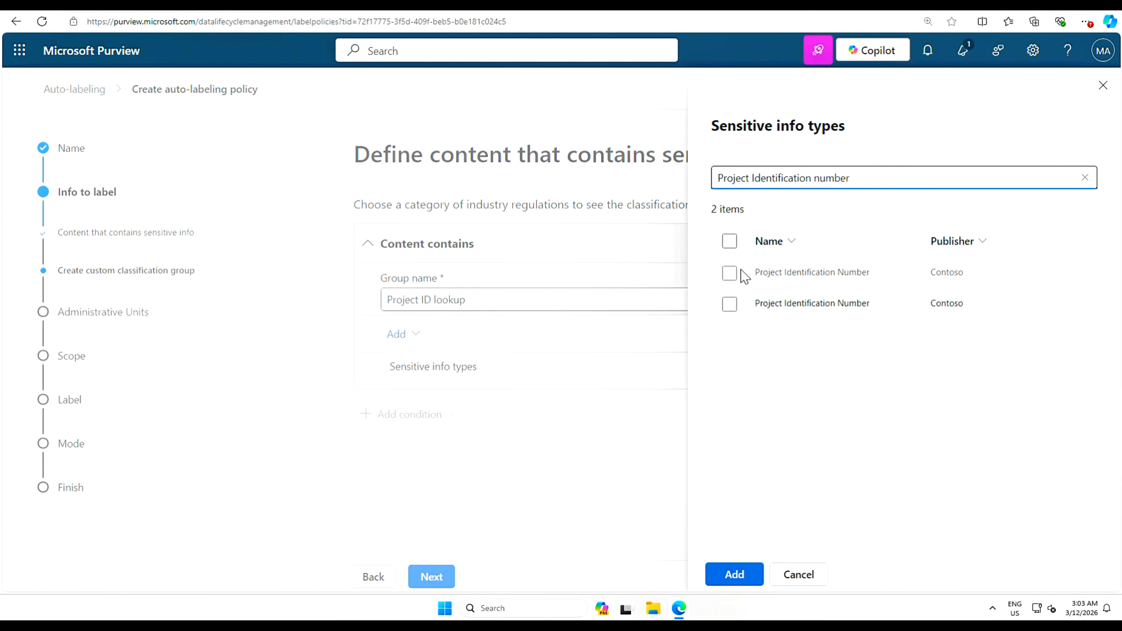
{"action": "left_click", "coordinate": [728, 274]}
{"action": "left_click", "coordinate": [728, 274]}
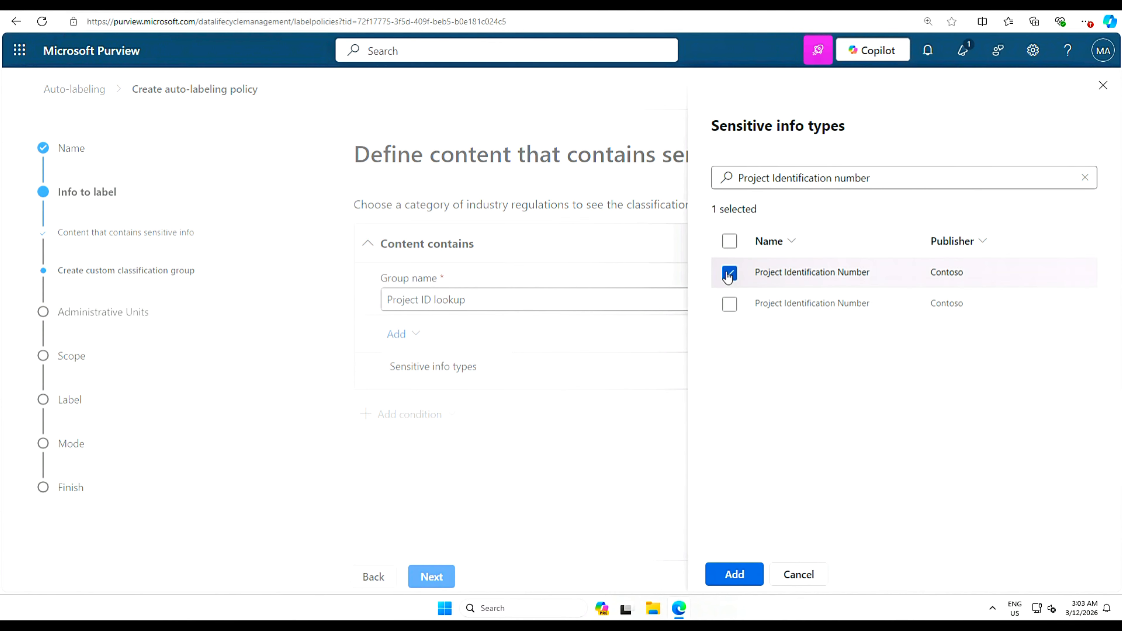
{"action": "left_click", "coordinate": [734, 580]}
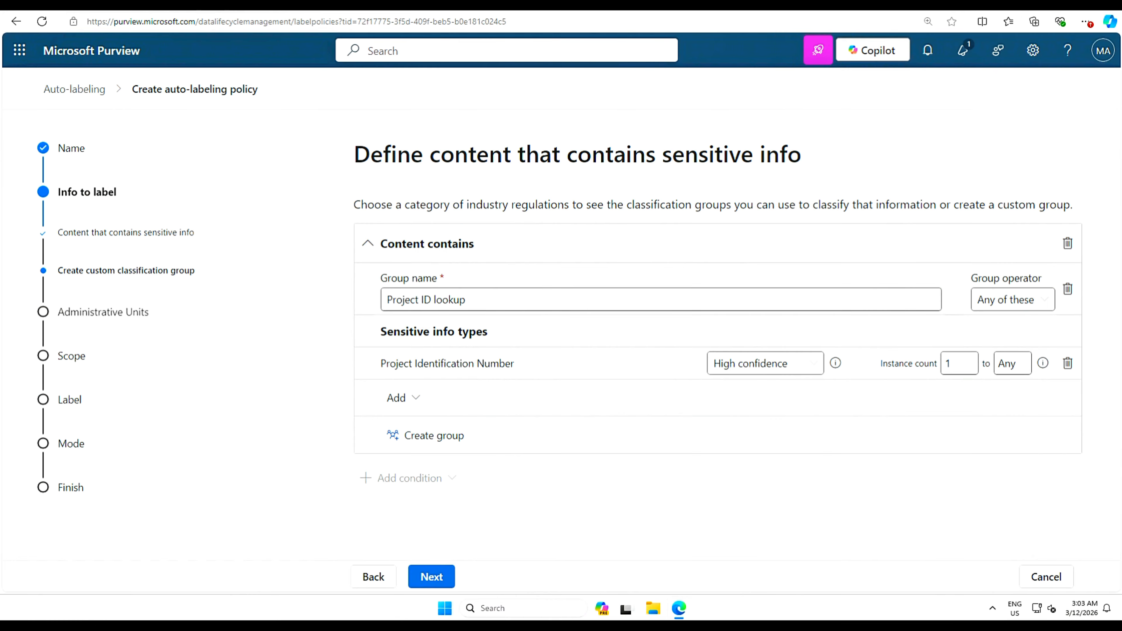
- Confirm High confidence for Project Identification Number and advance to the admin units step
{"action": "left_click", "coordinate": [816, 366]}
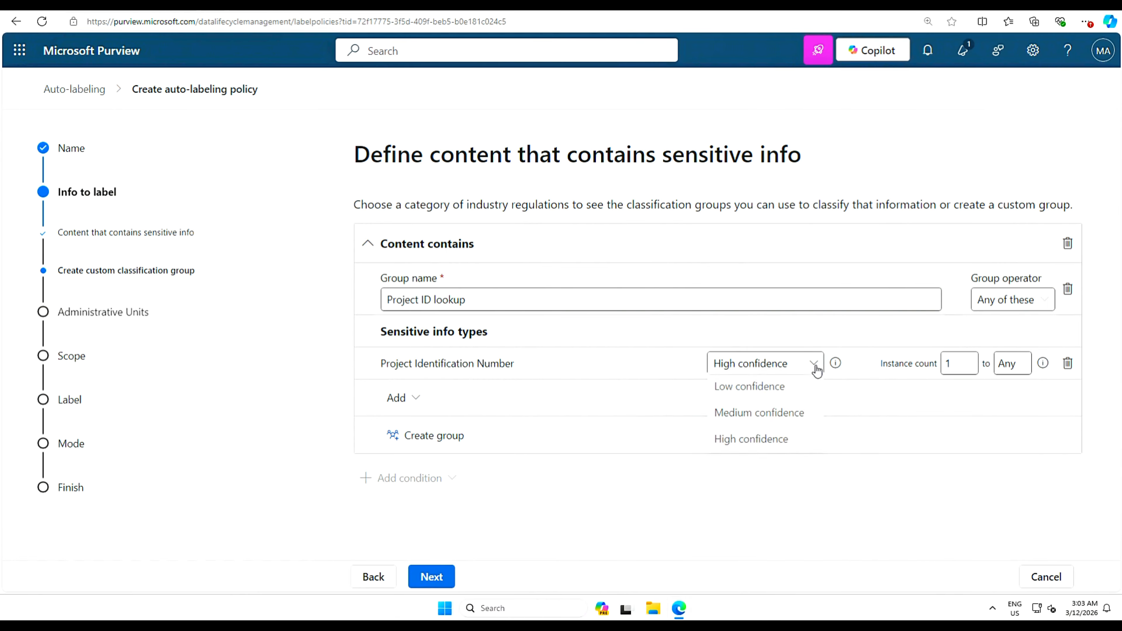
{"action": "left_click", "coordinate": [789, 450]}
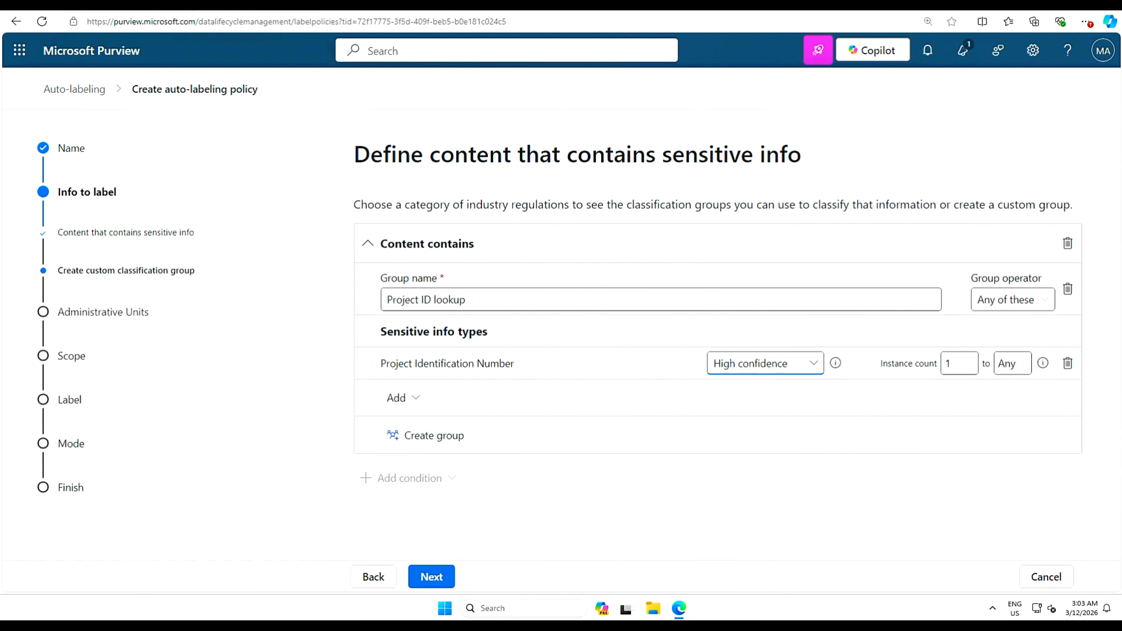
{"action": "left_click", "coordinate": [432, 579]}
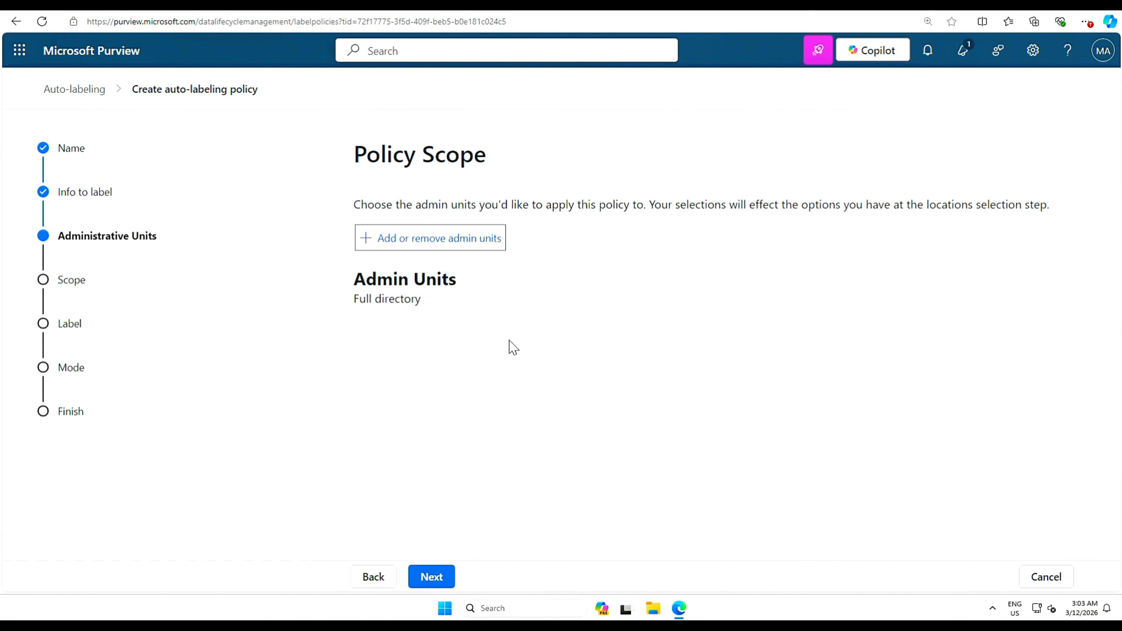
- Keep Full directory, use a static scope, and accept the default Exchange, SharePoint, OneDrive and Group locations
{"action": "left_click", "coordinate": [435, 577]}
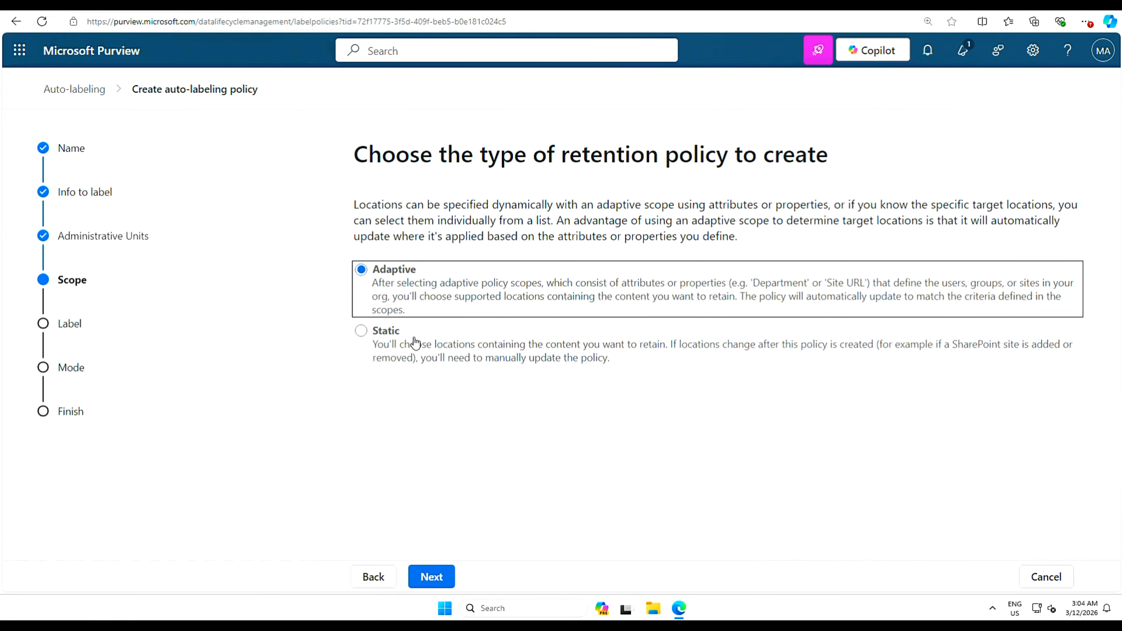
{"action": "left_click", "coordinate": [362, 332]}
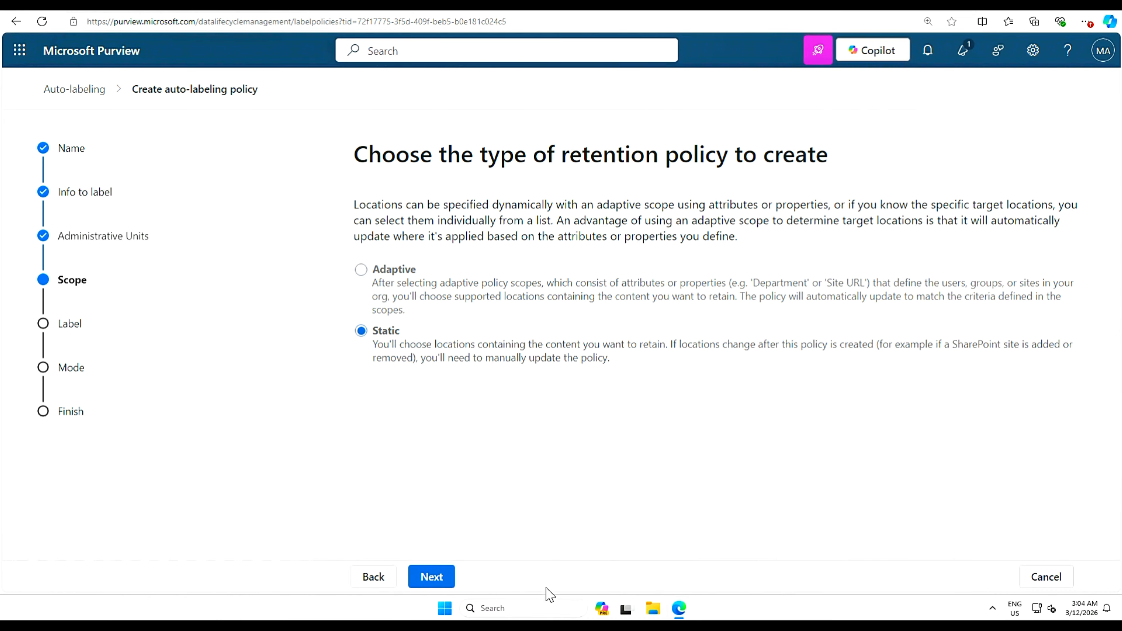
{"action": "left_click", "coordinate": [437, 577]}
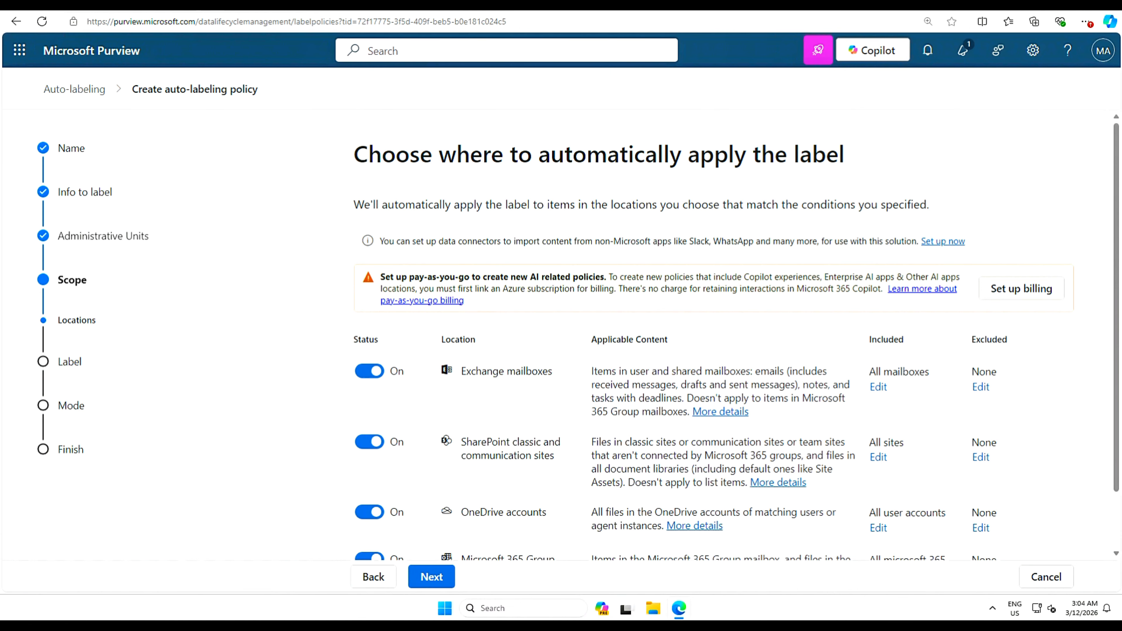
{"action": "scroll", "coordinate": [702, 348], "scroll_direction": "down", "scroll_amount": 1}
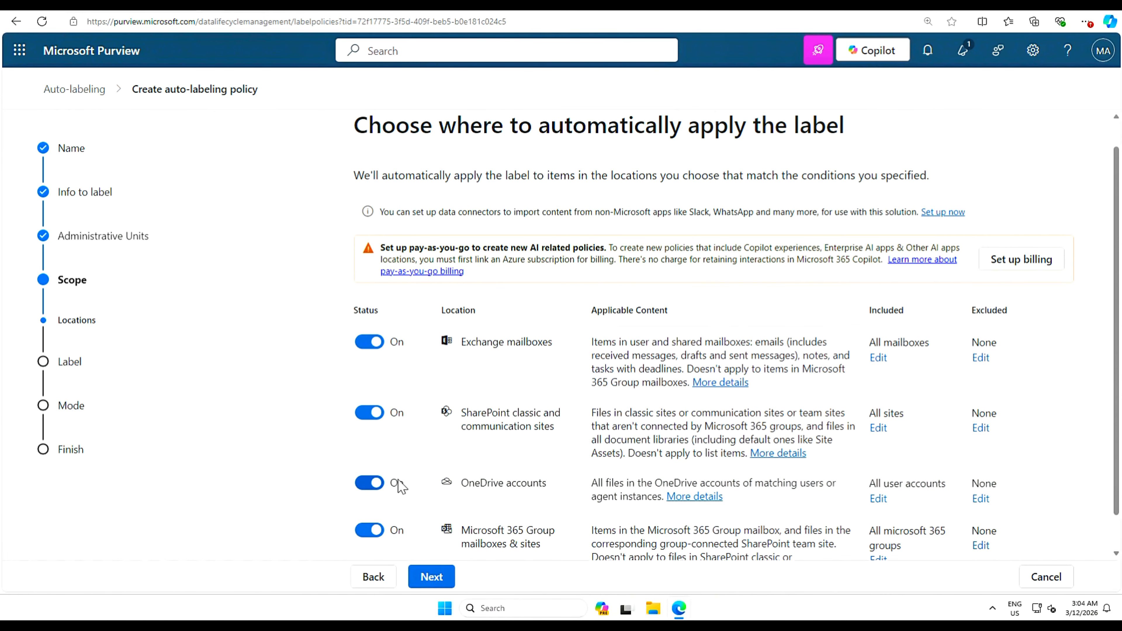
{"action": "left_click", "coordinate": [436, 579]}
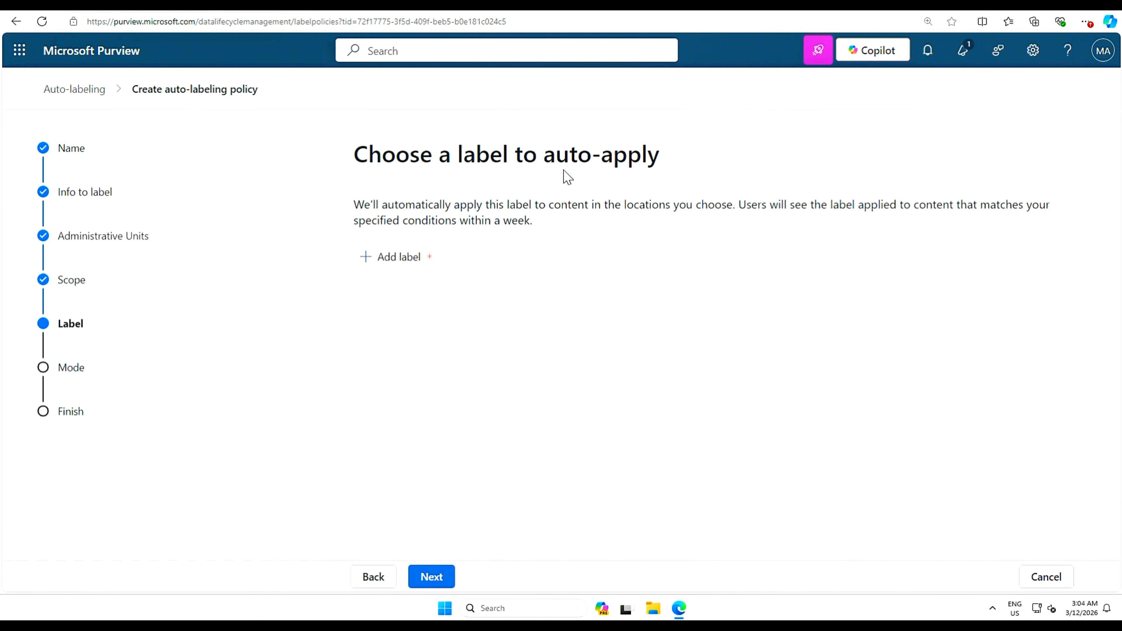
- Attach the Retention of Construction Project Documentation label to the policy and proceed to the mode step
{"action": "left_click", "coordinate": [379, 264]}
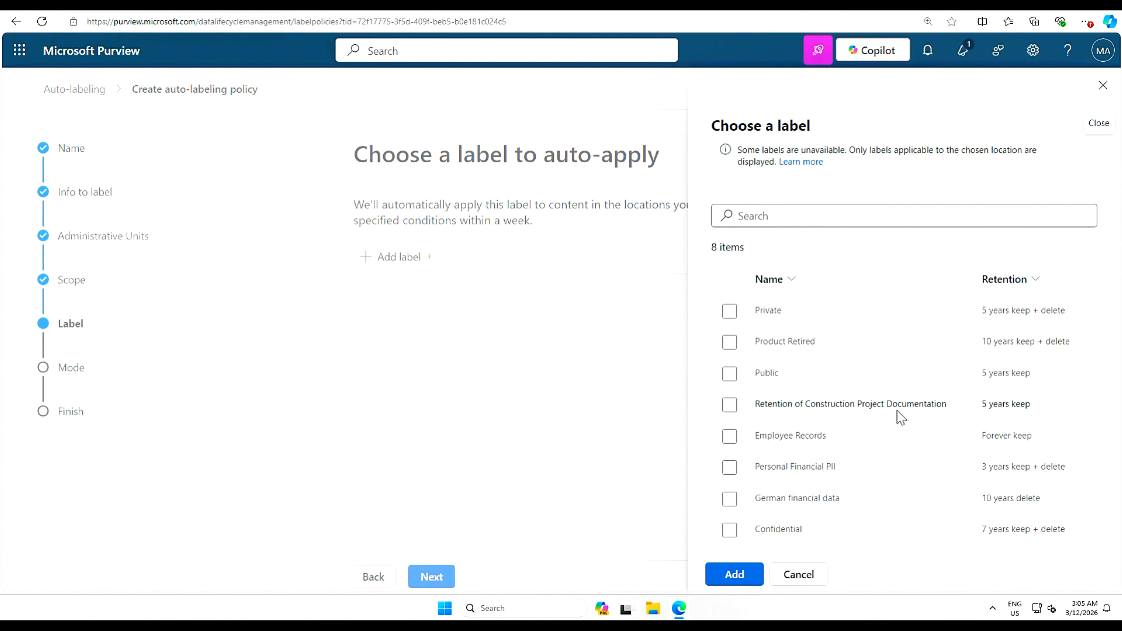
{"action": "left_click", "coordinate": [730, 410]}
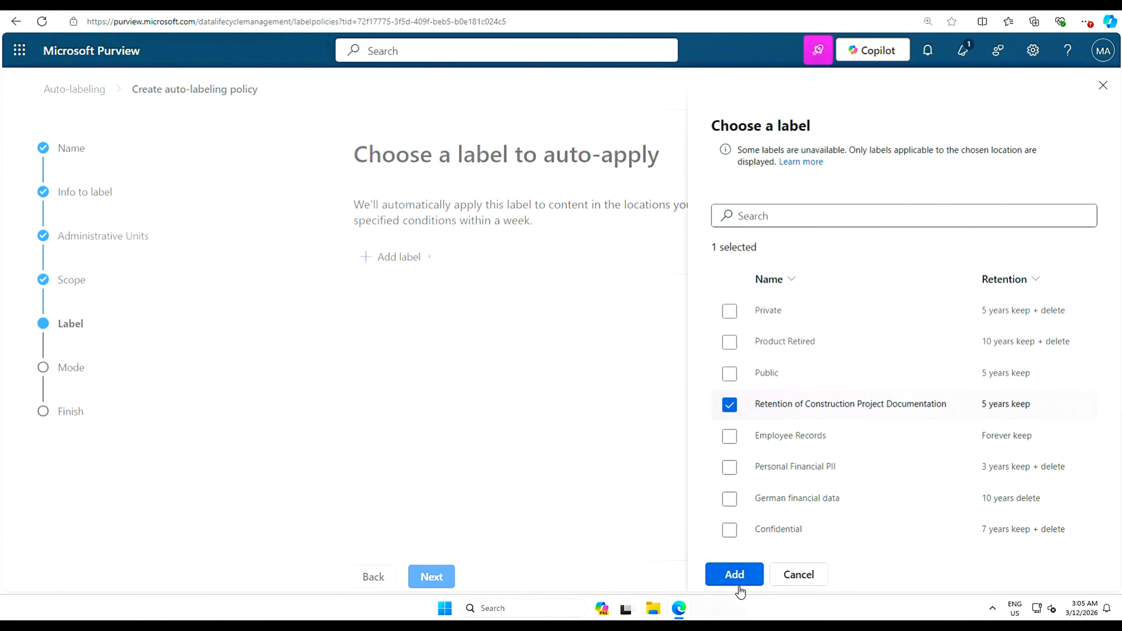
{"action": "left_click", "coordinate": [734, 574]}
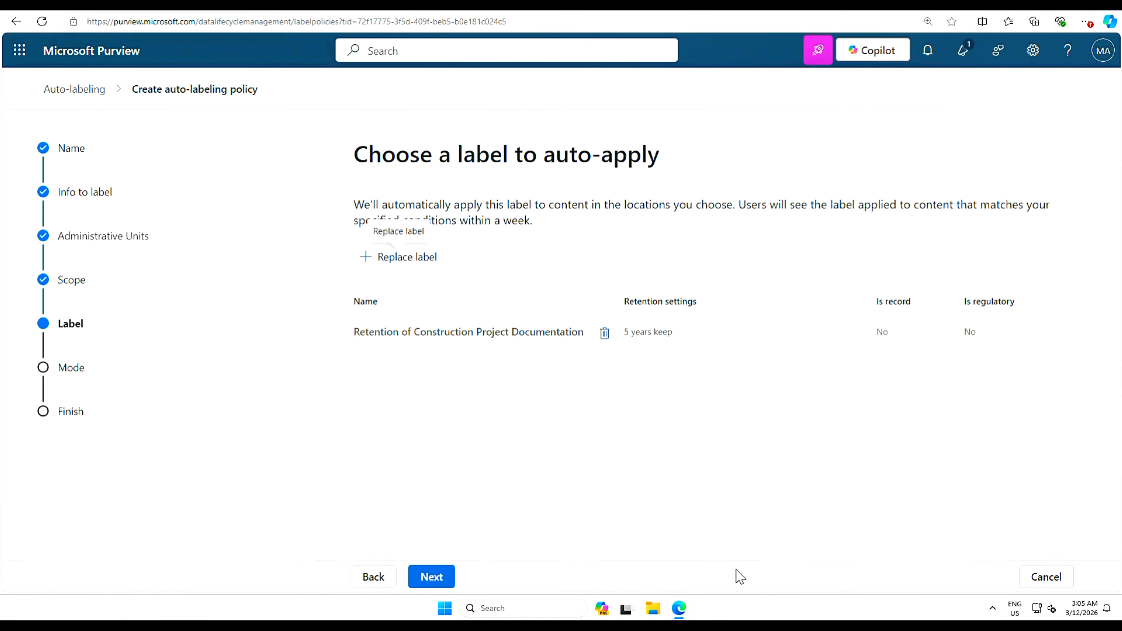
{"action": "left_click", "coordinate": [429, 577]}
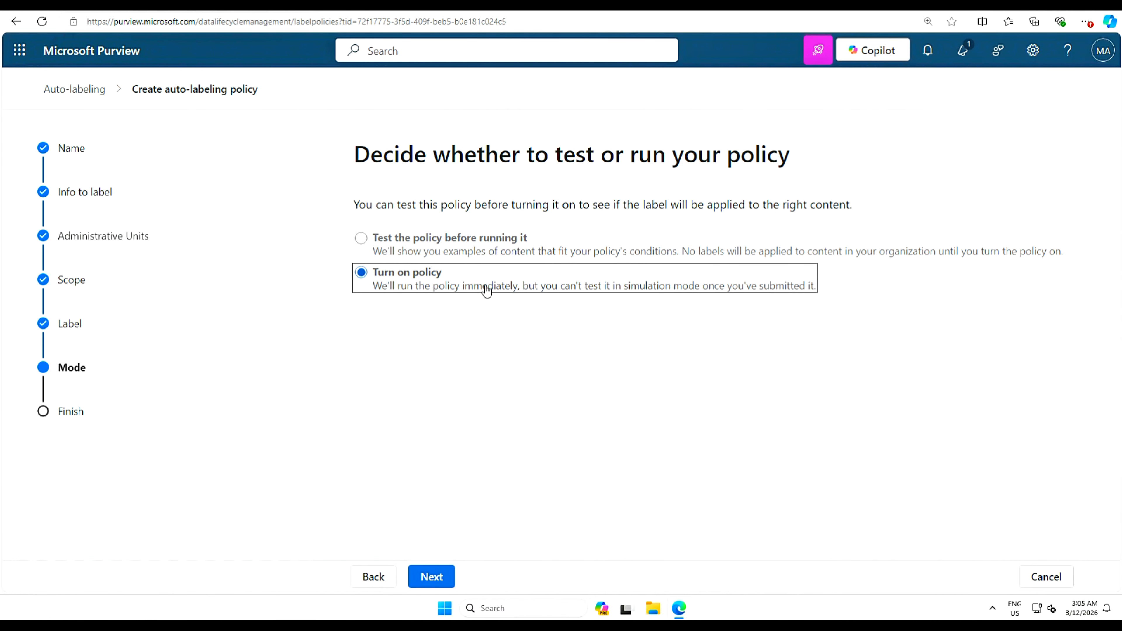
- Submit the 'Label documents related to construction projects' policy and close the confirmation page
{"action": "left_click", "coordinate": [439, 582]}
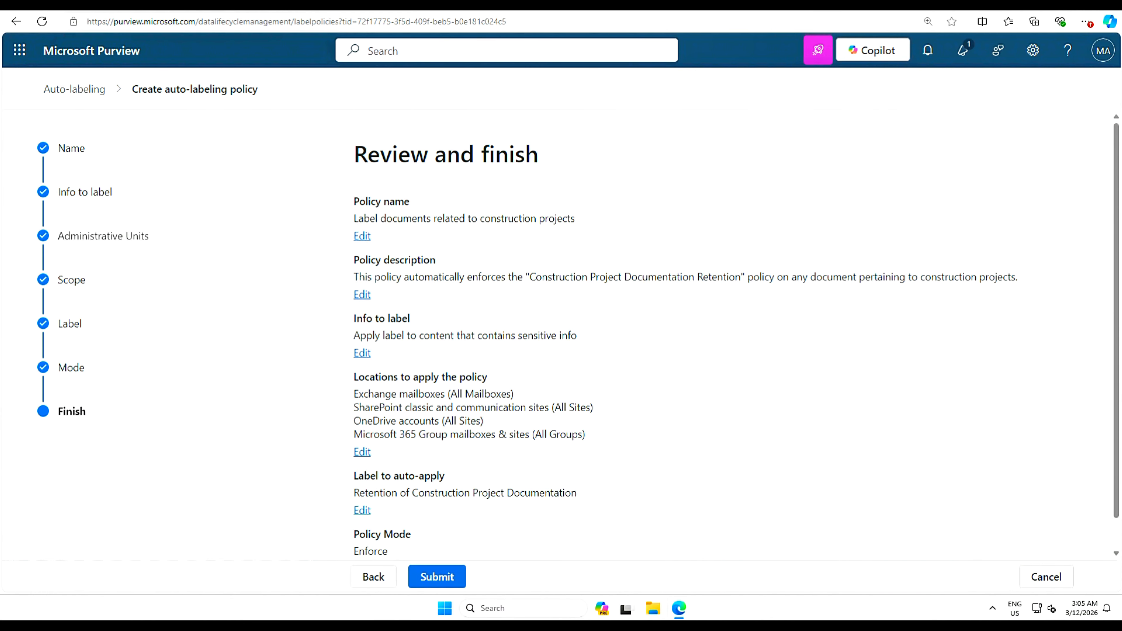
{"action": "left_click", "coordinate": [446, 576]}
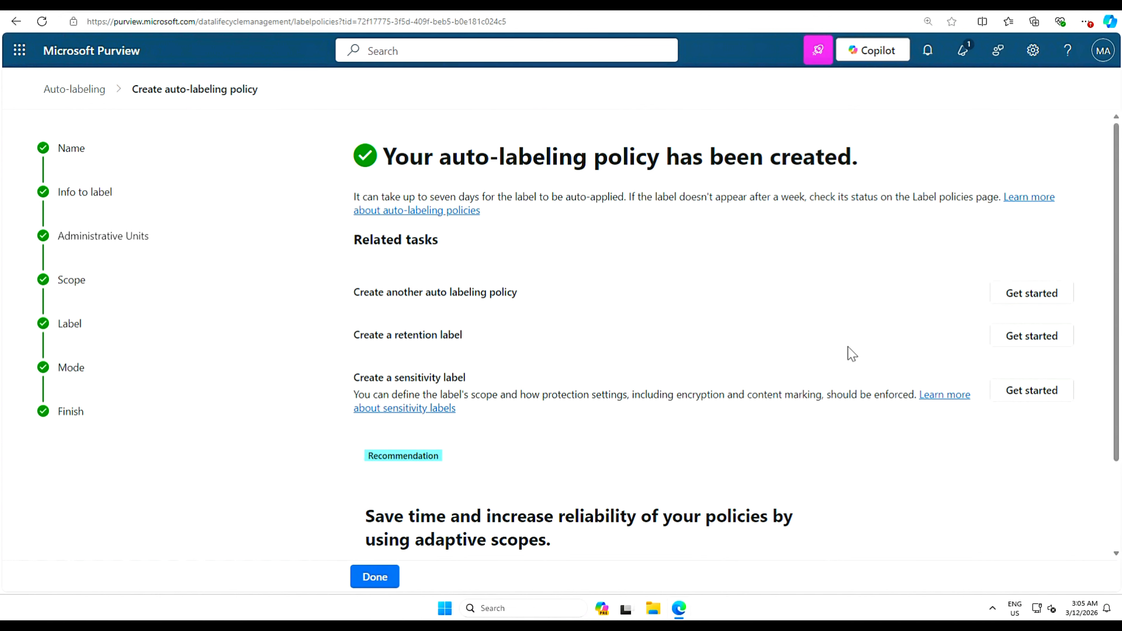
{"action": "scroll", "coordinate": [685, 435], "scroll_direction": "down", "scroll_amount": 3}
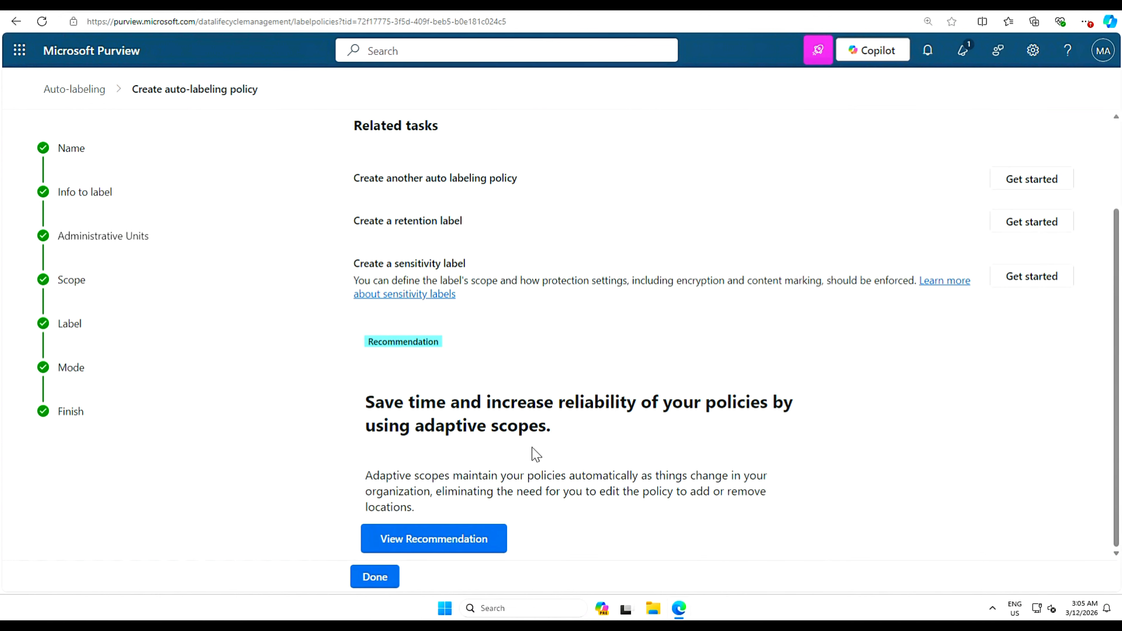
{"action": "left_click", "coordinate": [375, 576]}
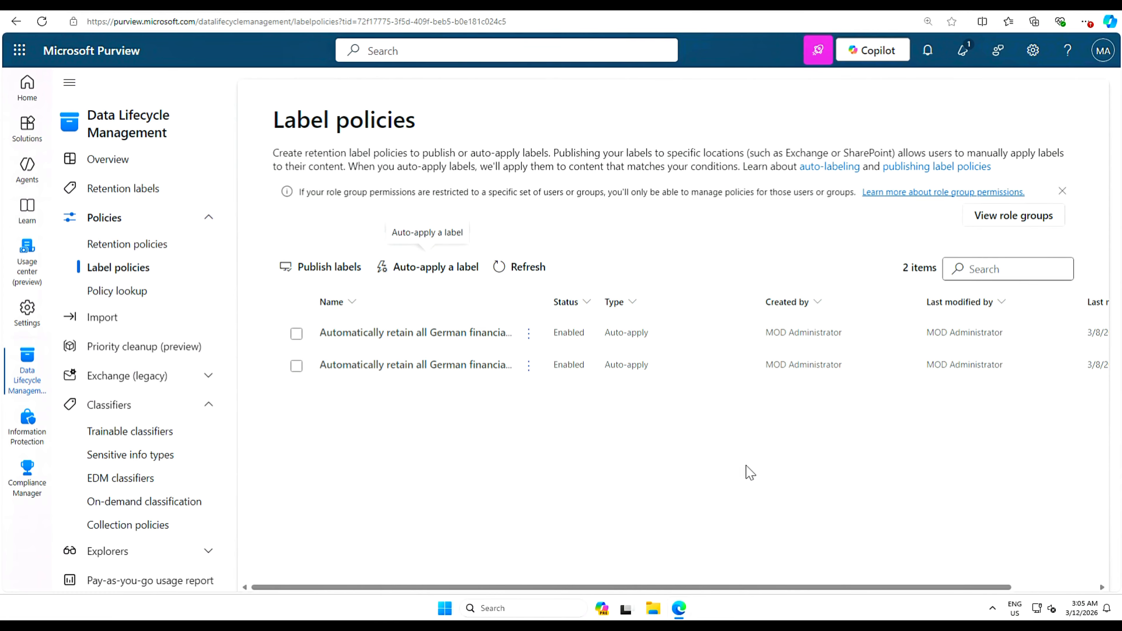
- Refresh the Label policies list and open the new construction policy for editing
{"action": "left_click", "coordinate": [505, 268]}
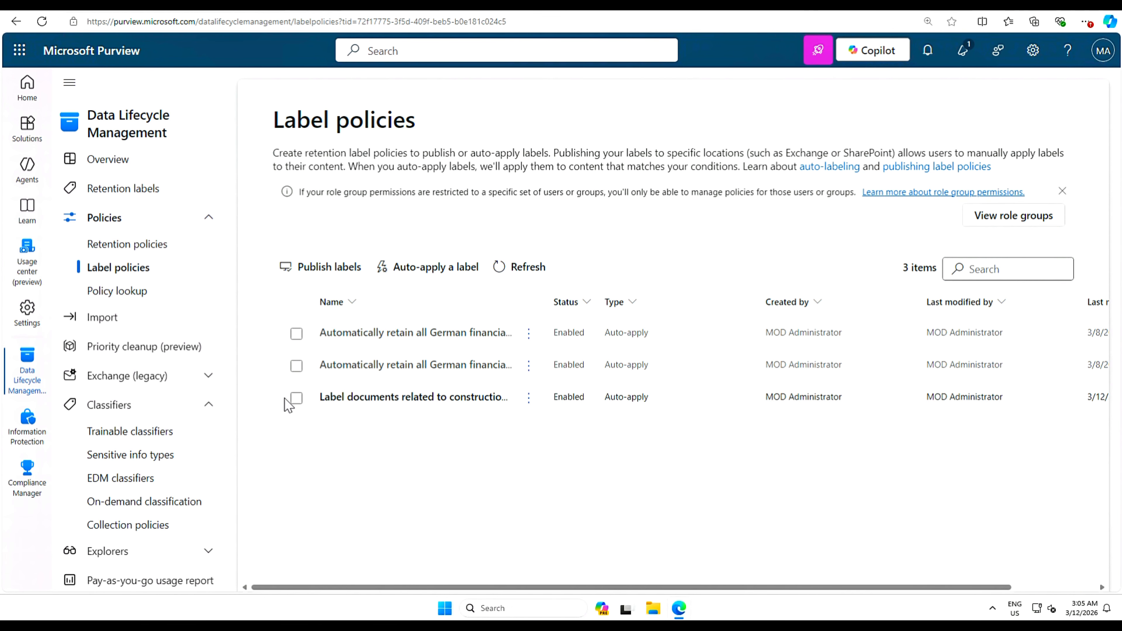
{"action": "left_click", "coordinate": [296, 397]}
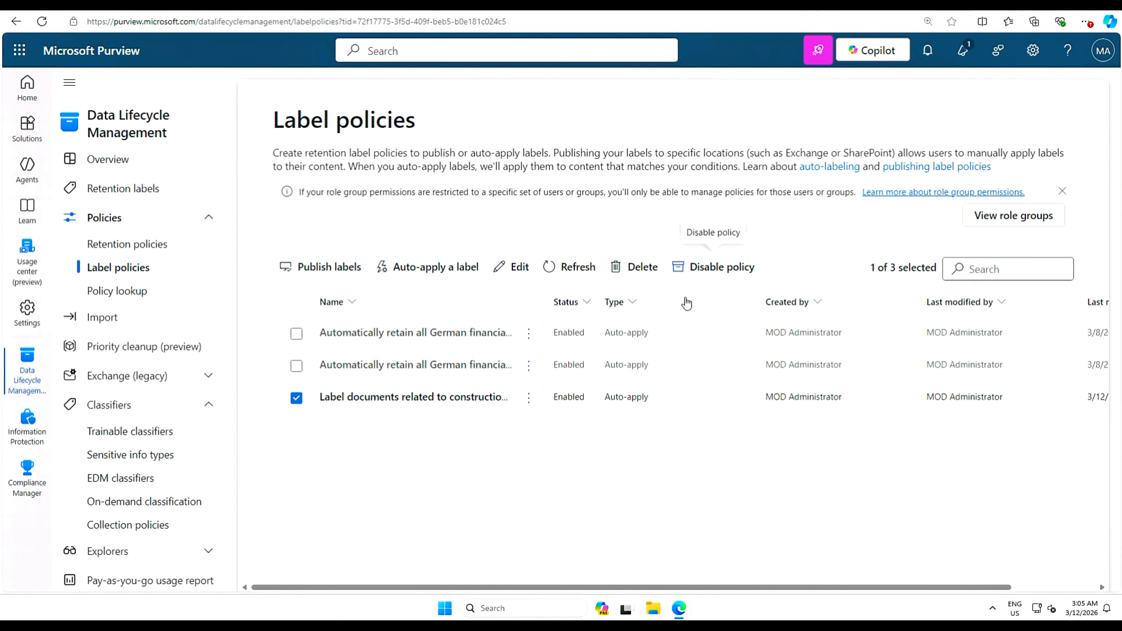
{"action": "left_click", "coordinate": [509, 274]}
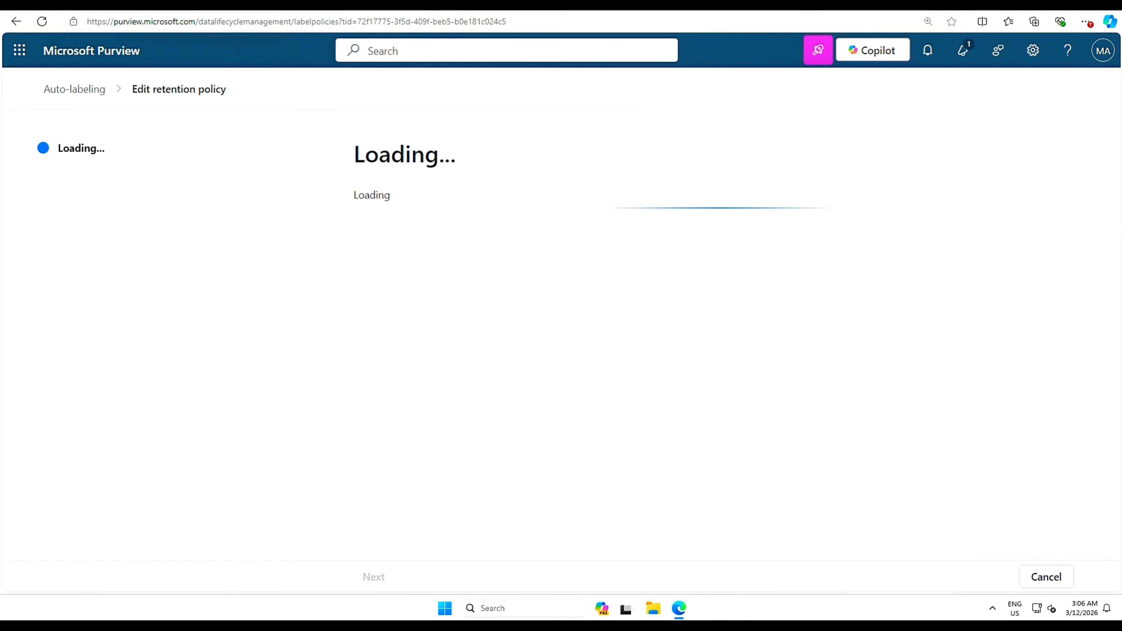
- Bring the GitHub lab instructions over the portal and highlight the Task 3 heading
{"action": "left_click_drag", "start_coordinate": [1121, 132], "coordinate": [704, 40]}
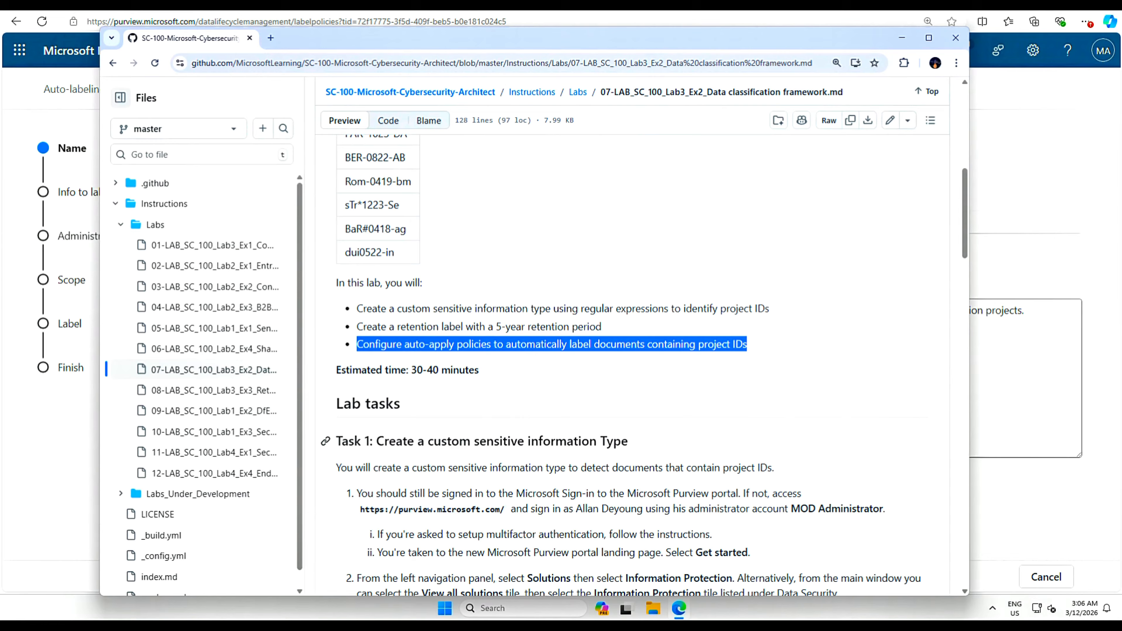
{"action": "left_click_drag", "start_coordinate": [644, 454], "coordinate": [354, 447]}
{"action": "scroll", "coordinate": [432, 455], "scroll_direction": "down", "scroll_amount": 12}
{"action": "scroll", "coordinate": [432, 455], "scroll_direction": "down", "scroll_amount": 2}
{"action": "left_click_drag", "start_coordinate": [527, 353], "coordinate": [335, 351]}
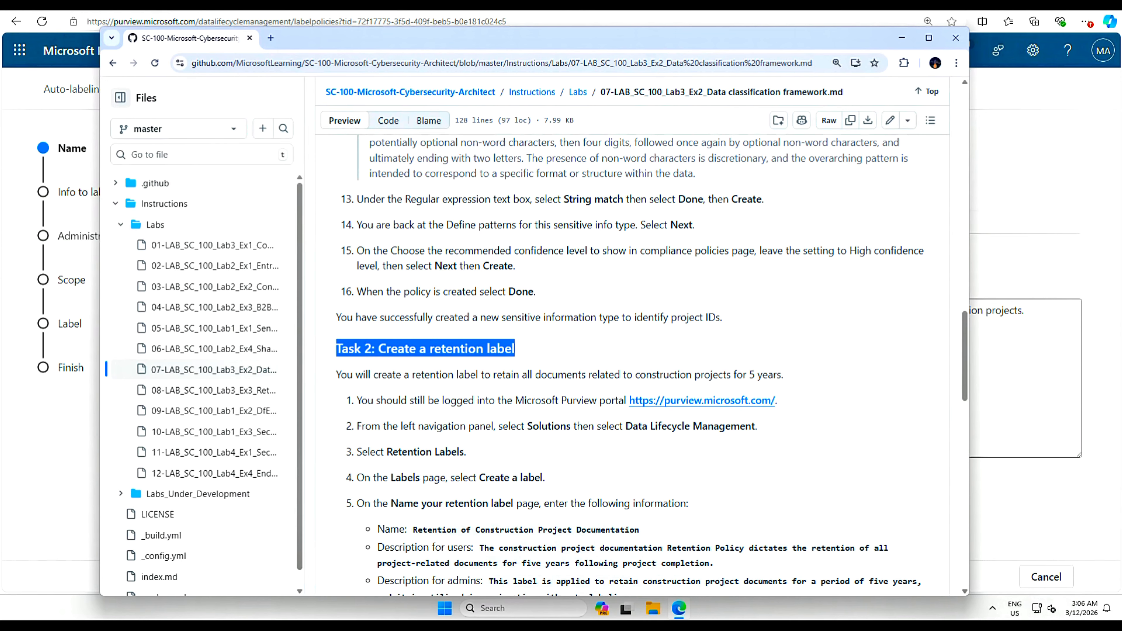
{"action": "scroll", "coordinate": [546, 392], "scroll_direction": "down", "scroll_amount": 10}
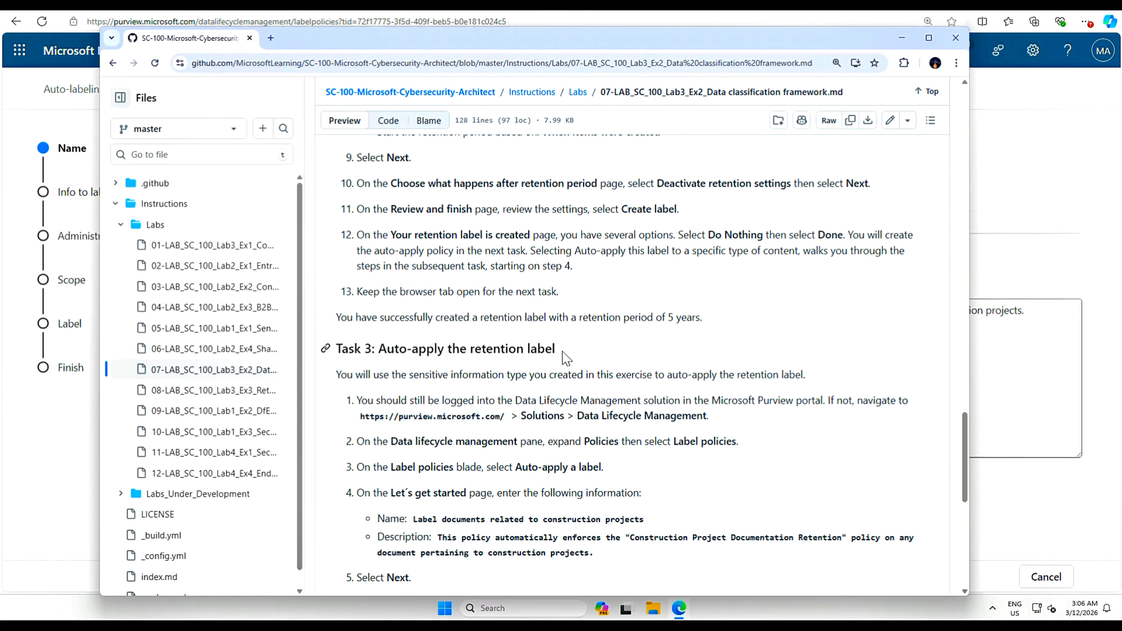
{"action": "left_click_drag", "start_coordinate": [565, 347], "coordinate": [329, 349]}
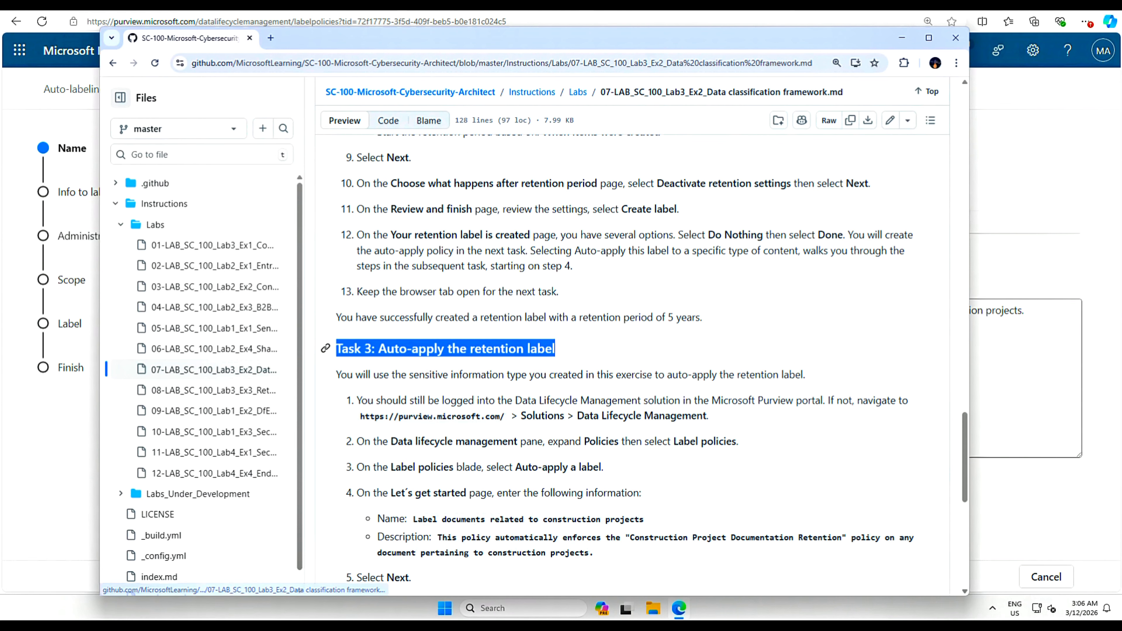
- Highlight the Retention policies lab objectives, including German financial data, then move the window aside
{"action": "scroll", "coordinate": [625, 365], "scroll_direction": "down", "scroll_amount": 8}
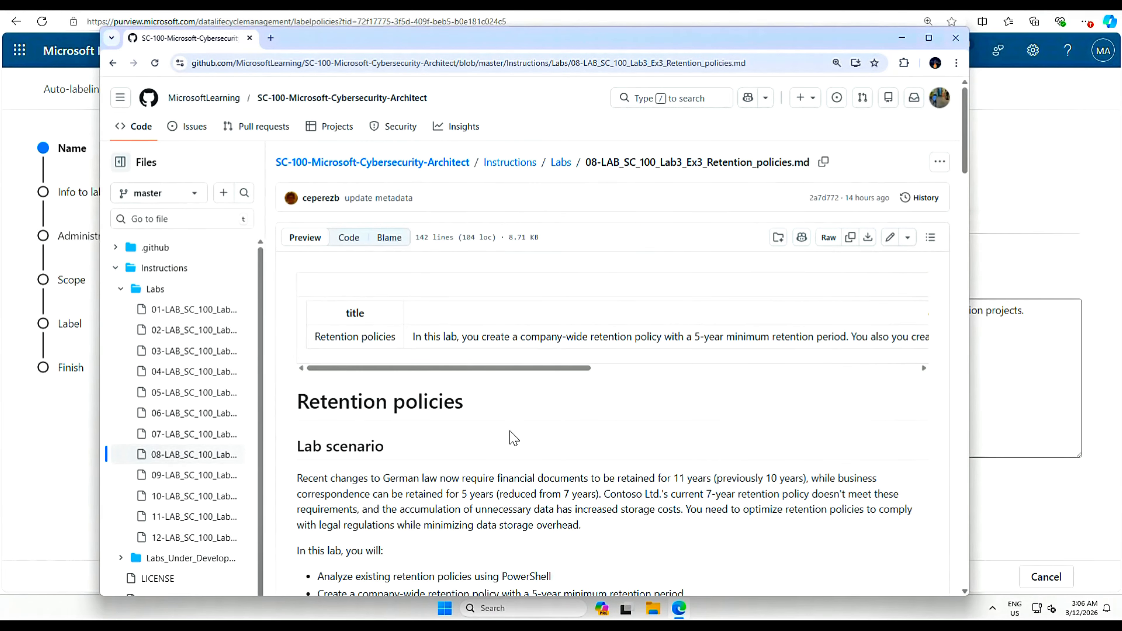
{"action": "scroll", "coordinate": [572, 435], "scroll_direction": "down", "scroll_amount": 4}
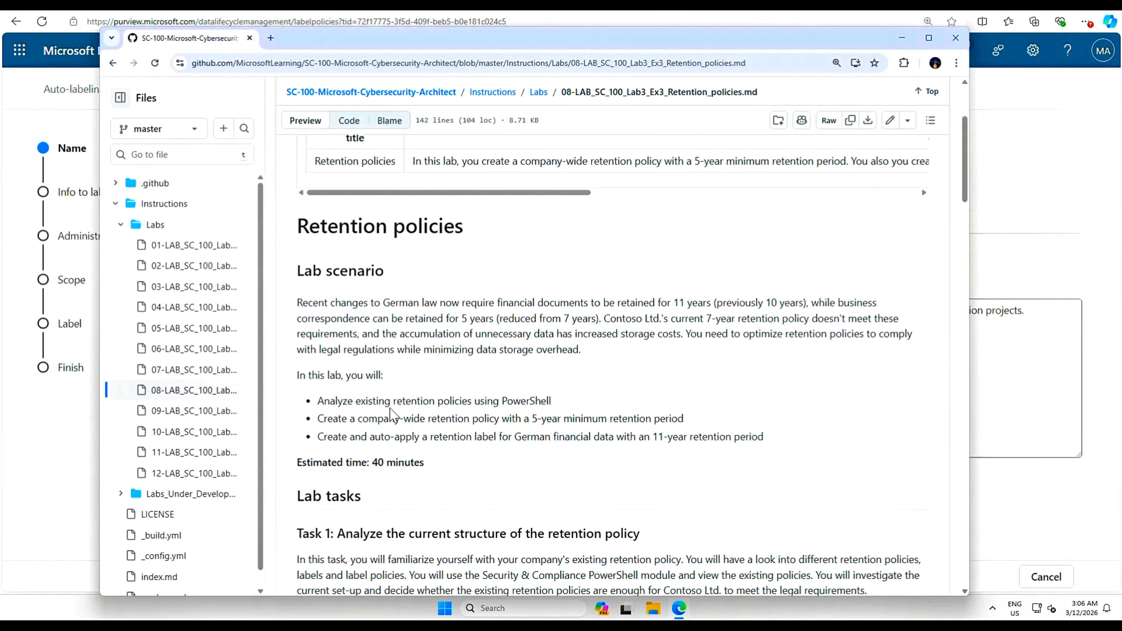
{"action": "left_click_drag", "start_coordinate": [552, 402], "coordinate": [324, 401]}
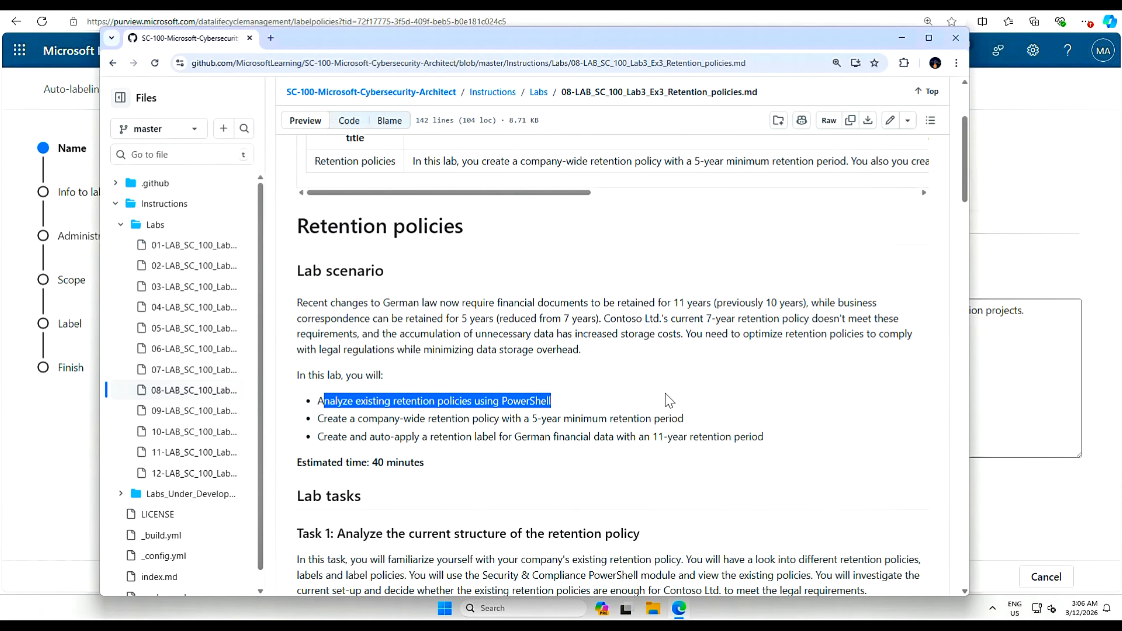
{"action": "left_click_drag", "start_coordinate": [349, 419], "coordinate": [683, 419]}
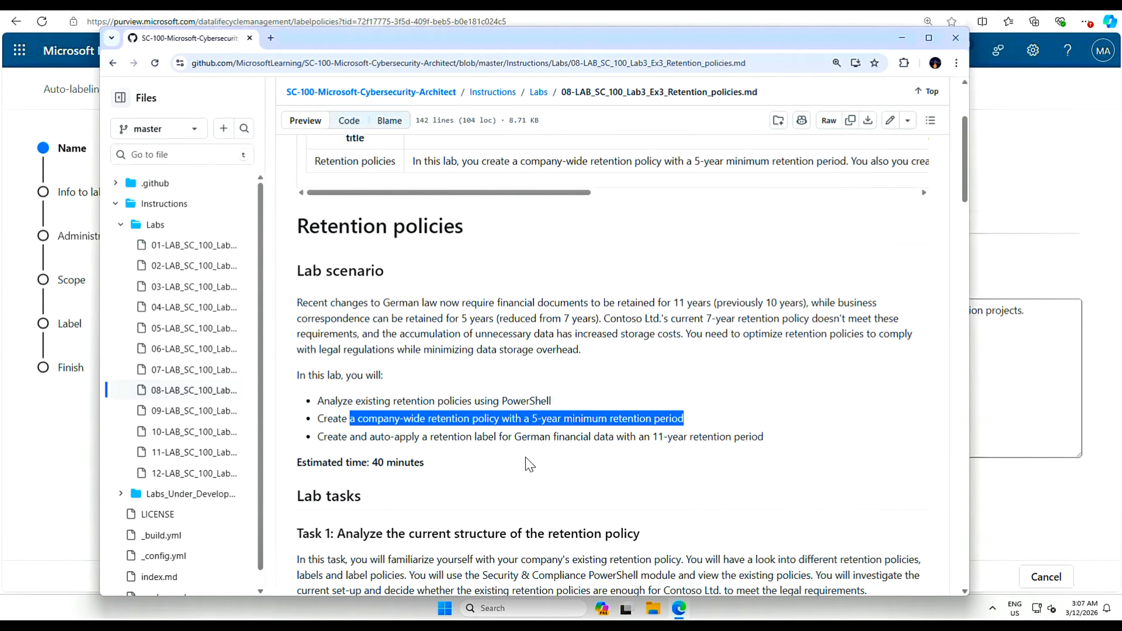
{"action": "left_click", "coordinate": [527, 456]}
{"action": "left_click_drag", "start_coordinate": [317, 437], "coordinate": [779, 439]}
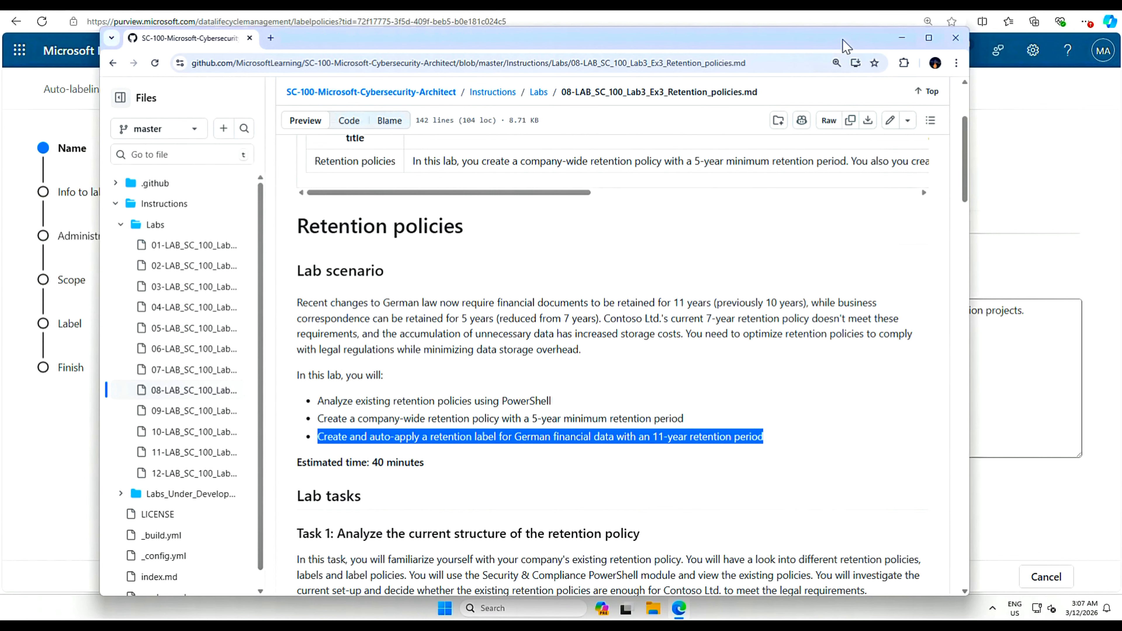
{"action": "left_click_drag", "start_coordinate": [842, 38], "coordinate": [1120, 186]}
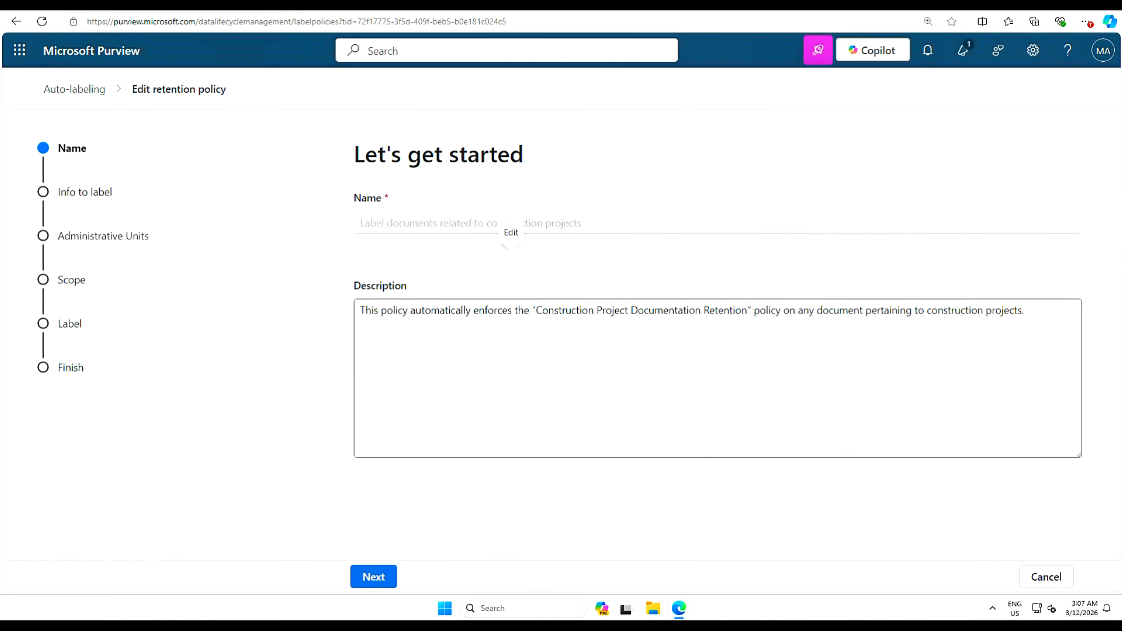
- Discard the label policy edit and bring up the Compliance Manager overview showing the 54% score
{"action": "left_click", "coordinate": [1044, 577]}
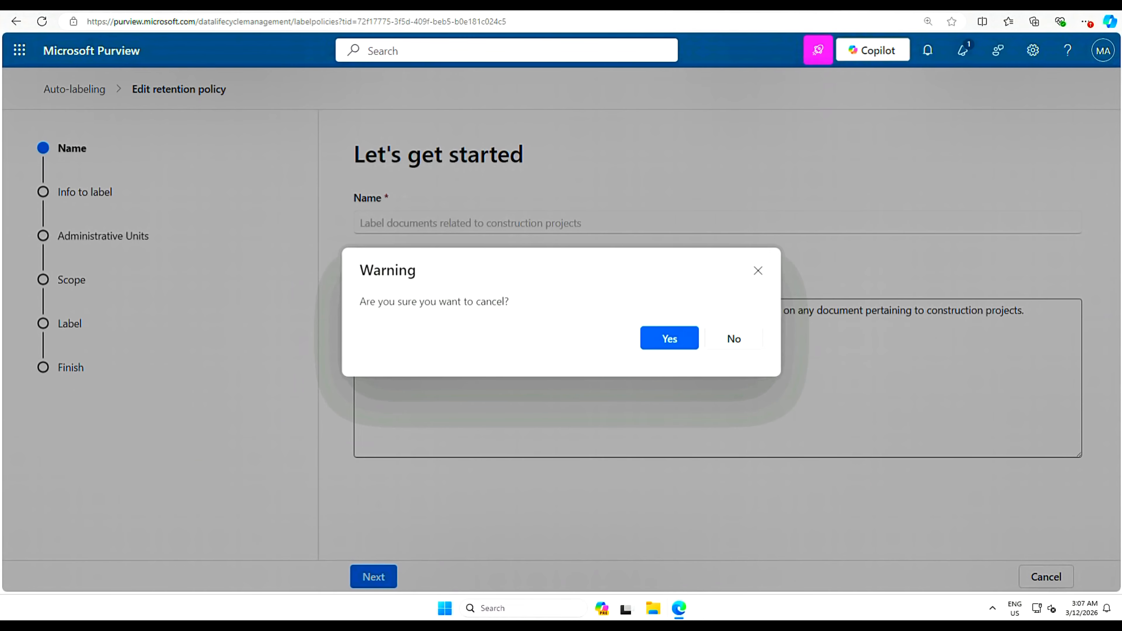
{"action": "left_click", "coordinate": [669, 339]}
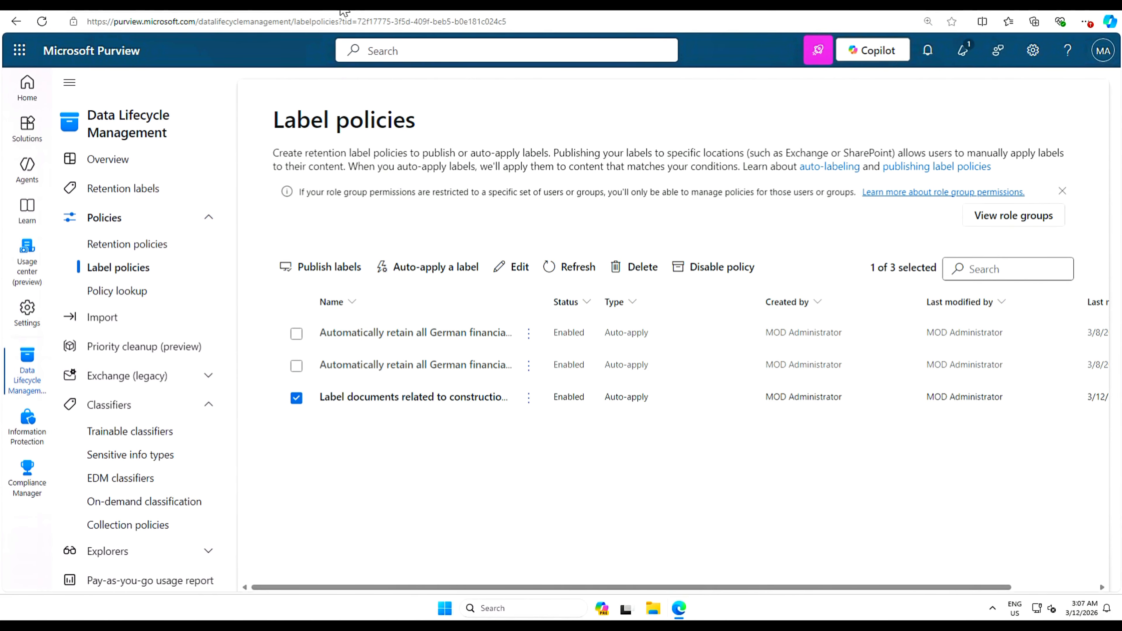
{"action": "key", "text": "ctrl+t"}
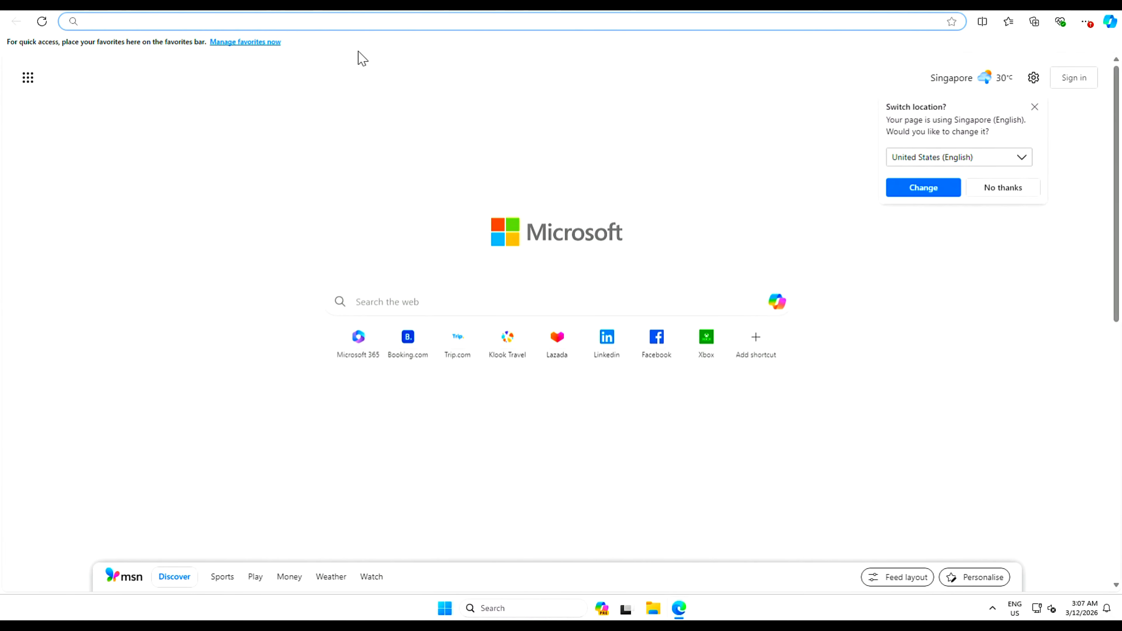
{"action": "left_click", "coordinate": [139, 6]}
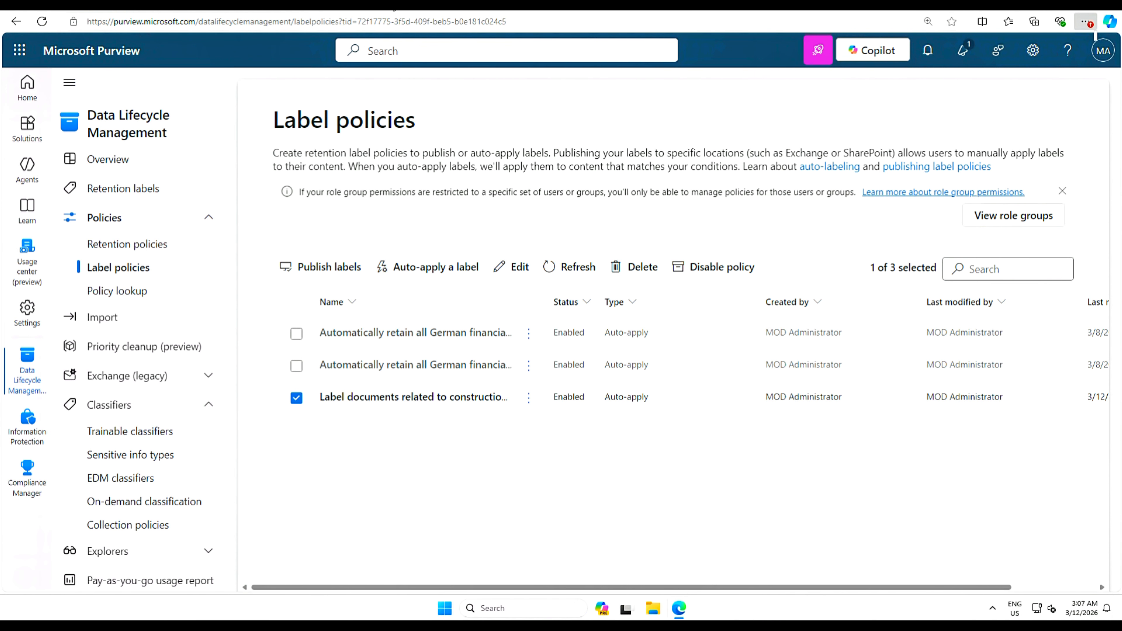
{"action": "left_click", "coordinate": [383, 10]}
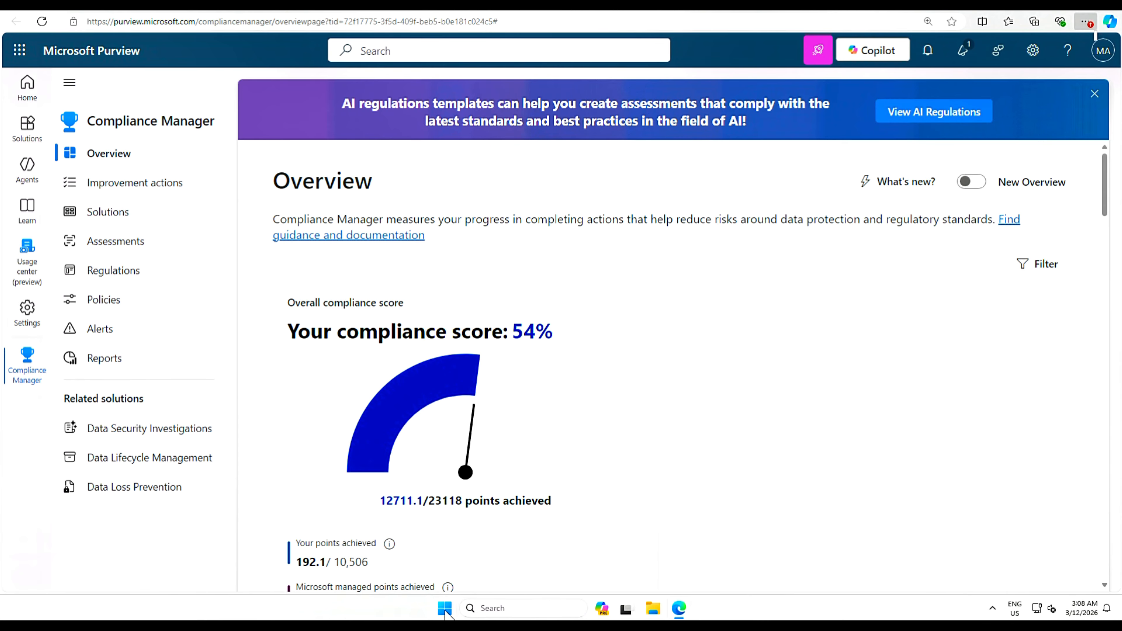
- Launch Terminal (Admin) from the Start button's shortcut list and approve the User Account Control prompt
{"action": "right_click", "coordinate": [445, 612]}
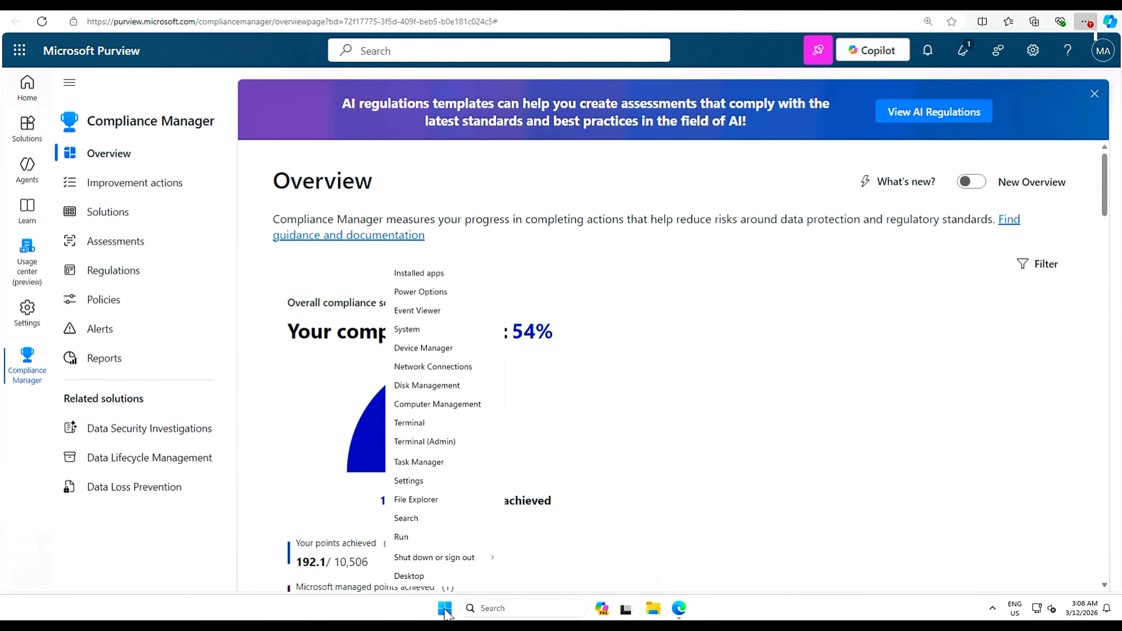
{"action": "left_click", "coordinate": [427, 442]}
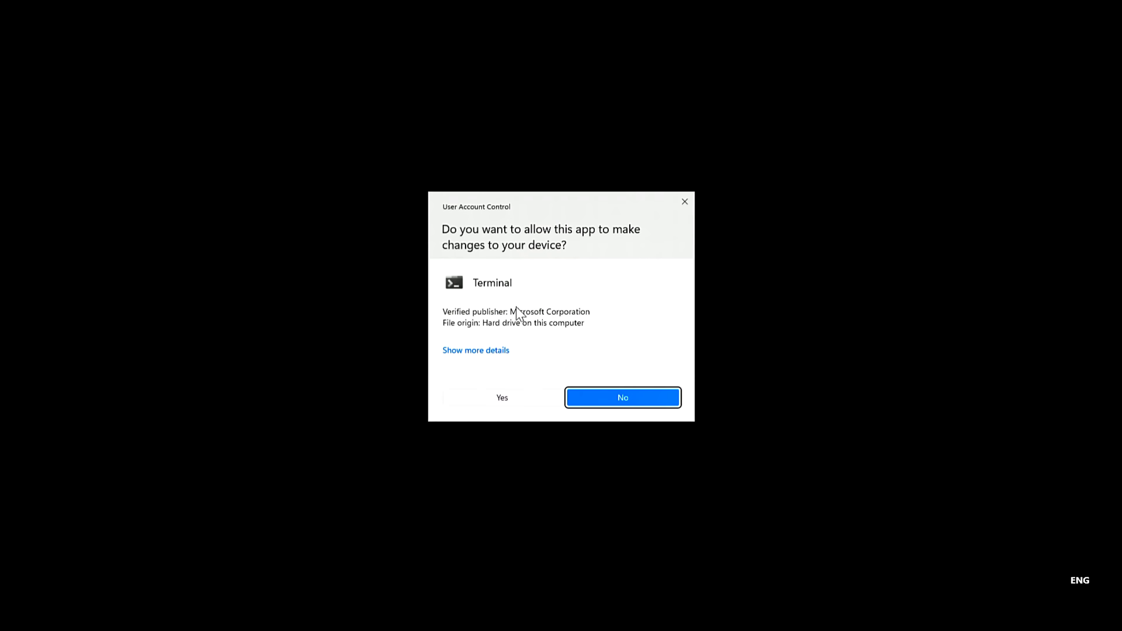
{"action": "left_click", "coordinate": [508, 401]}
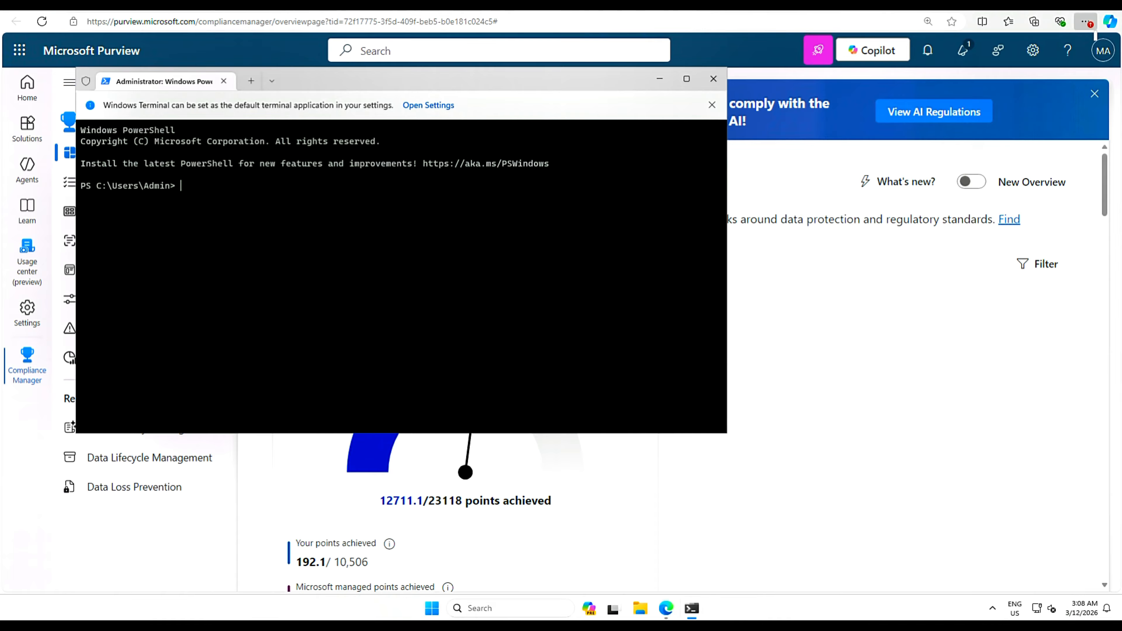
- Run Install-Module ExchangeOnlineManagement, answering Y to trust the PSGallery repository
{"action": "type", "text": "Install-Module ExchangeOnlineManagement"}
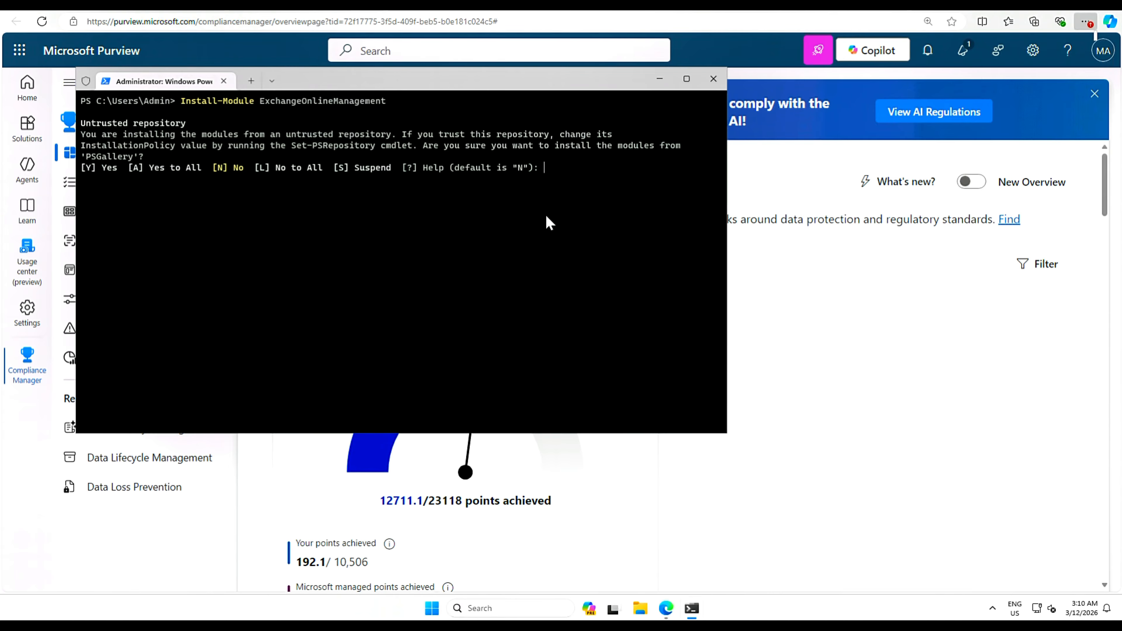
{"action": "type", "text": "Y"}
{"action": "key", "text": "Return"}
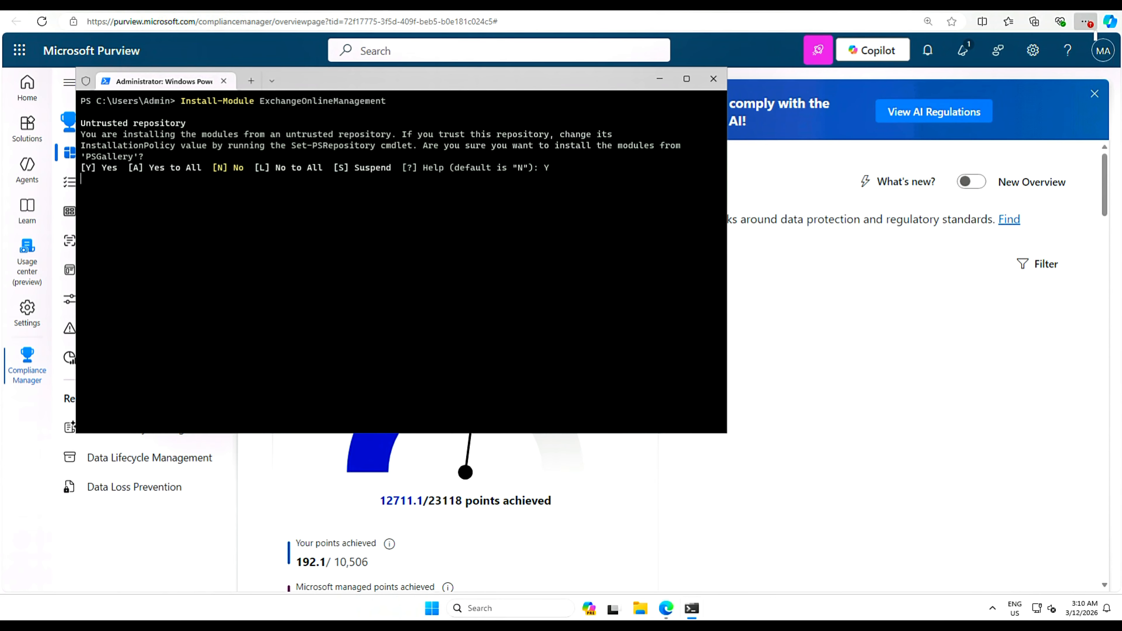
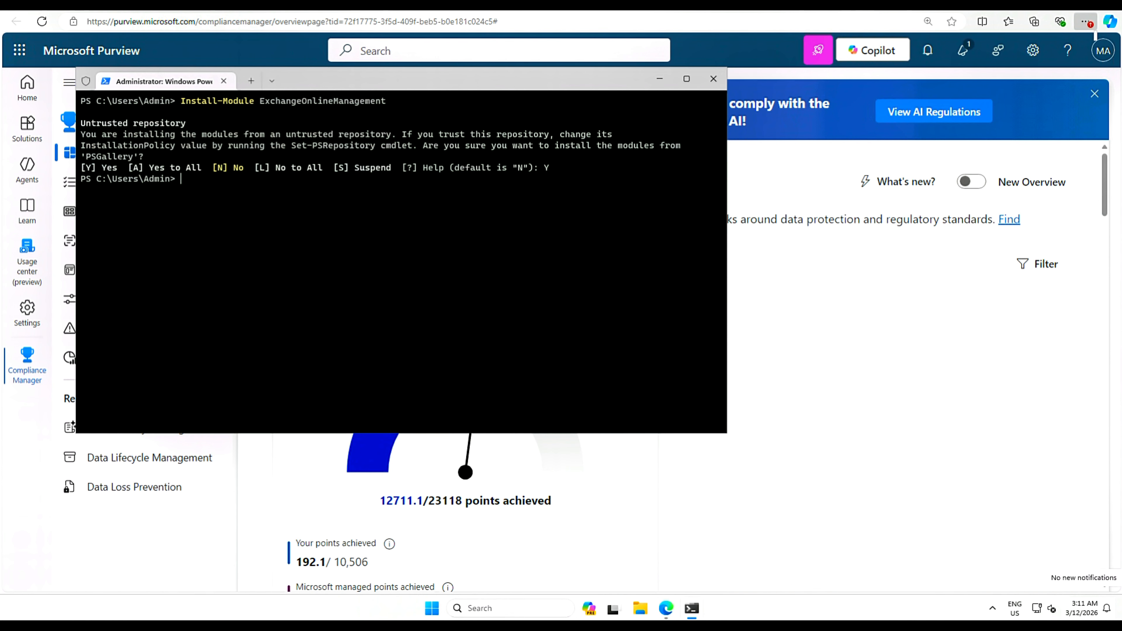
- Run Connect-IPPSSession to connect to Security & Compliance PowerShell
{"action": "type", "text": "Connect-IPPSSession"}
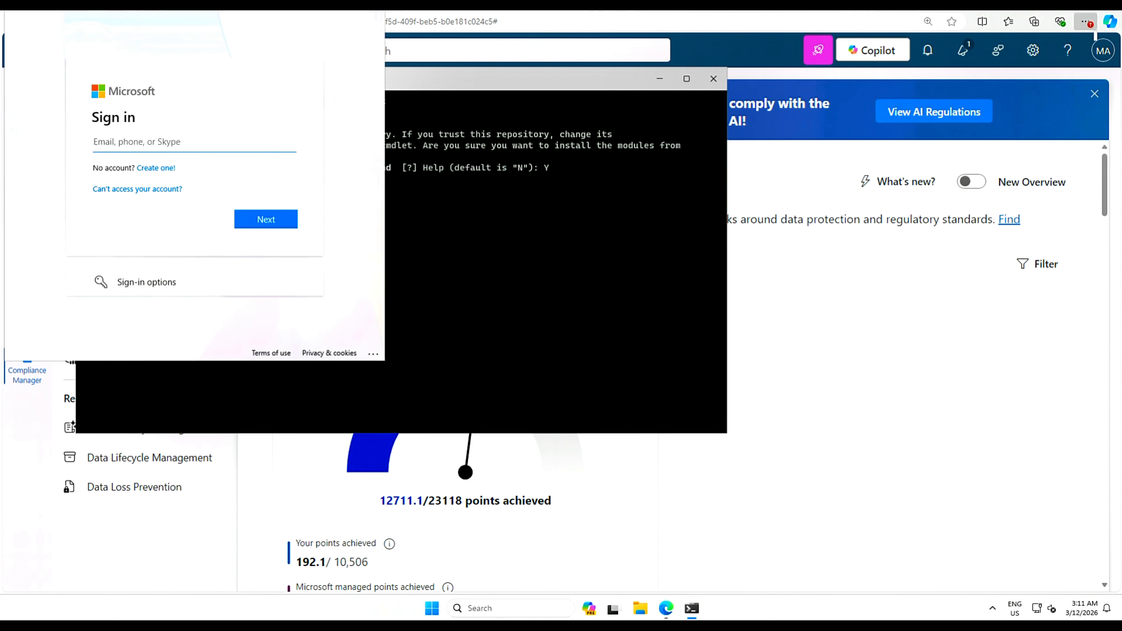
- Close the Copilot side panel and enter the admin account's e-mail address
{"action": "left_click", "coordinate": [1109, 21]}
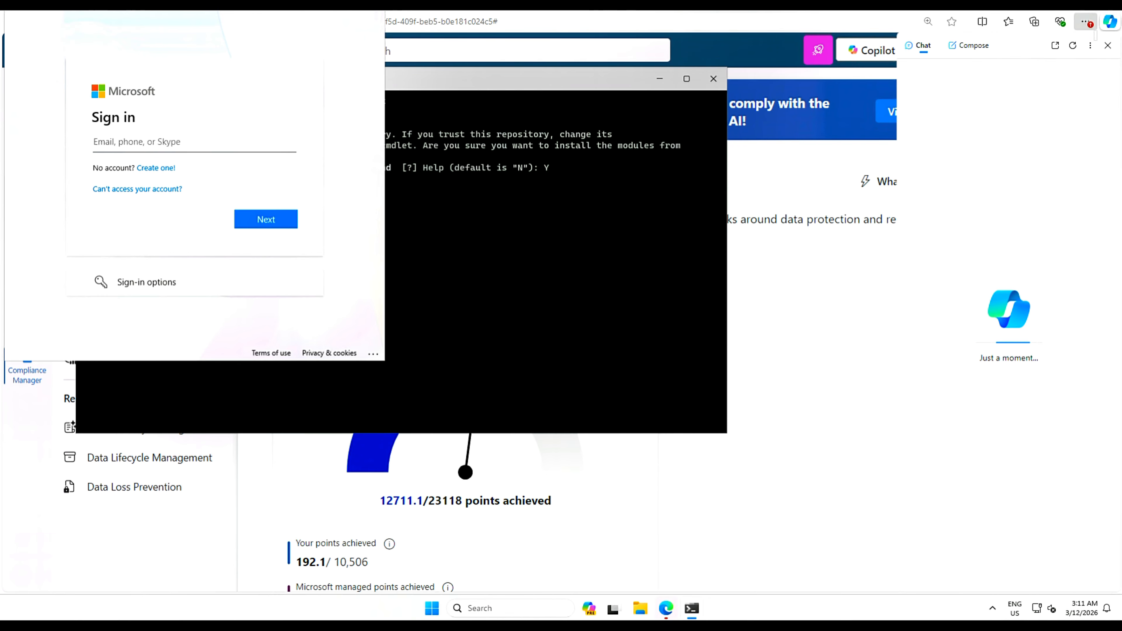
{"action": "left_click", "coordinate": [1107, 46]}
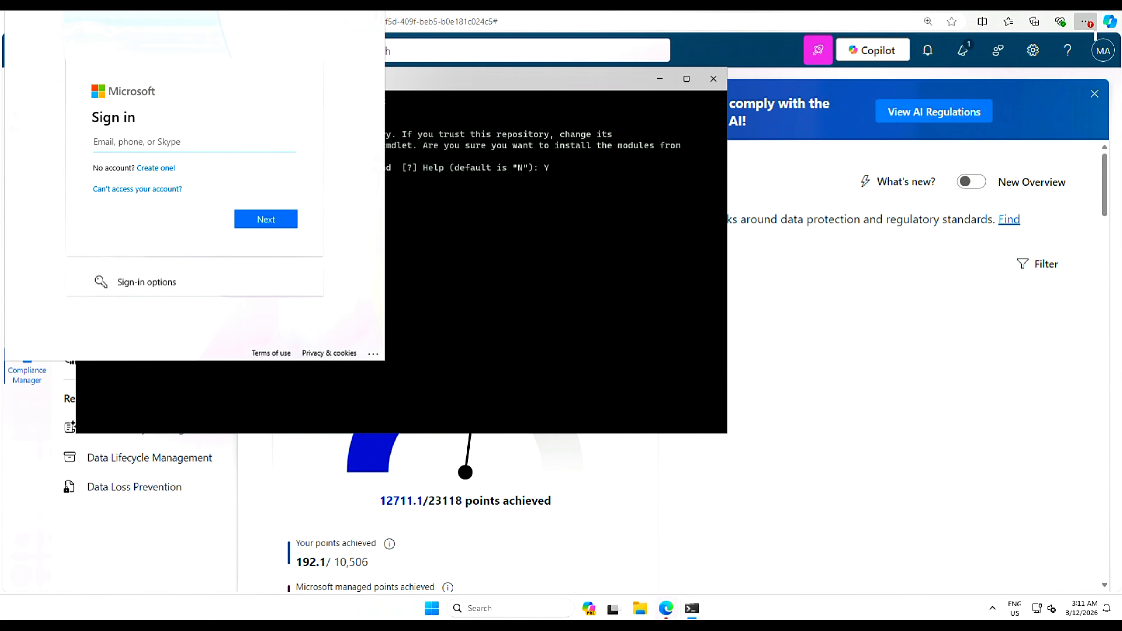
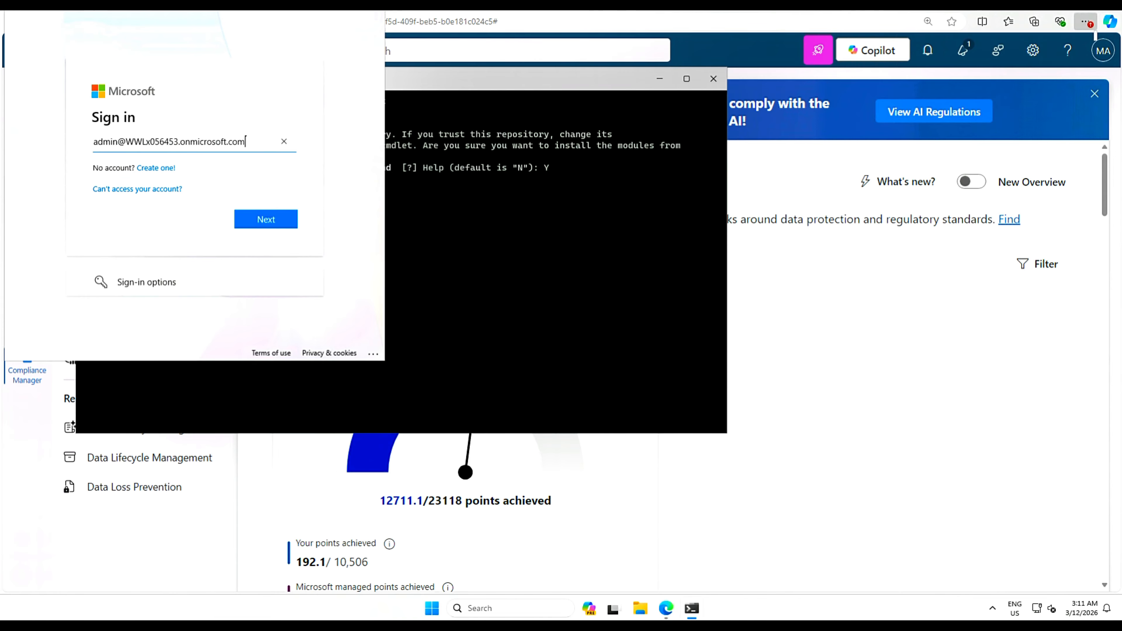
{"action": "left_click", "coordinate": [266, 221]}
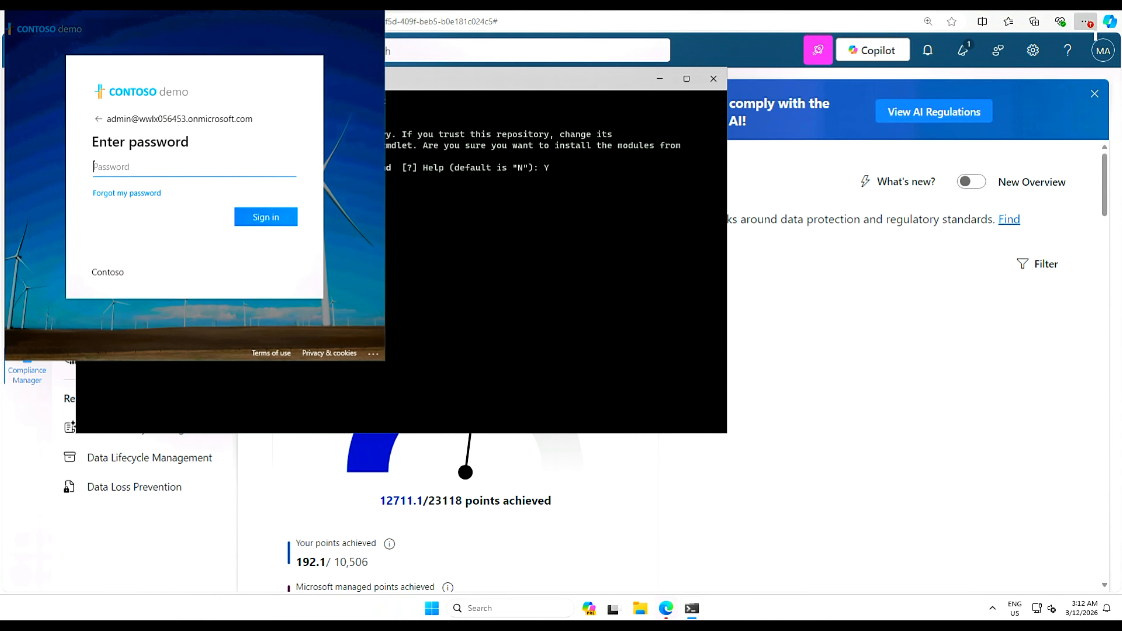
- Sign in with the account password, allowing the account for all apps on this device
{"action": "type", "text": "••••••••••••••••••••••••••••••"}
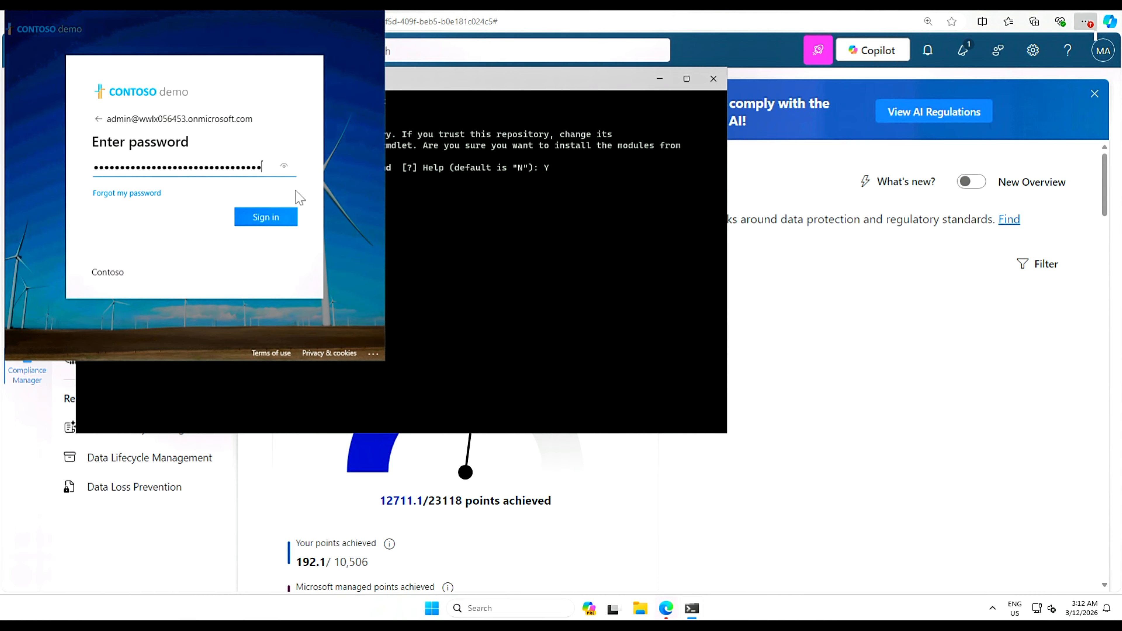
{"action": "left_click", "coordinate": [260, 218]}
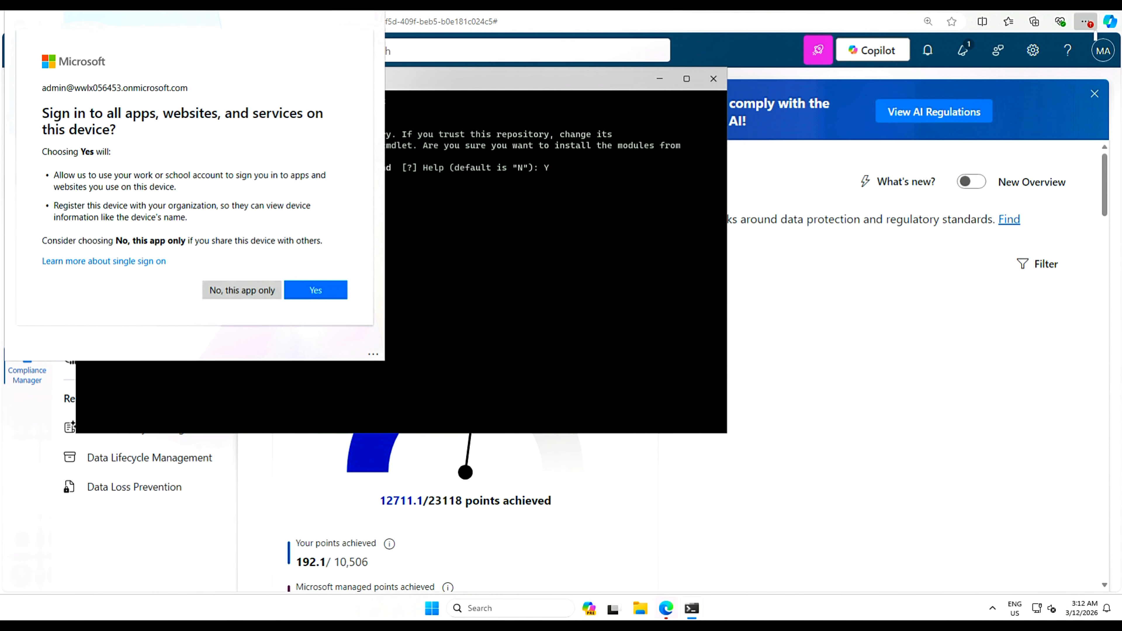
{"action": "left_click", "coordinate": [319, 293]}
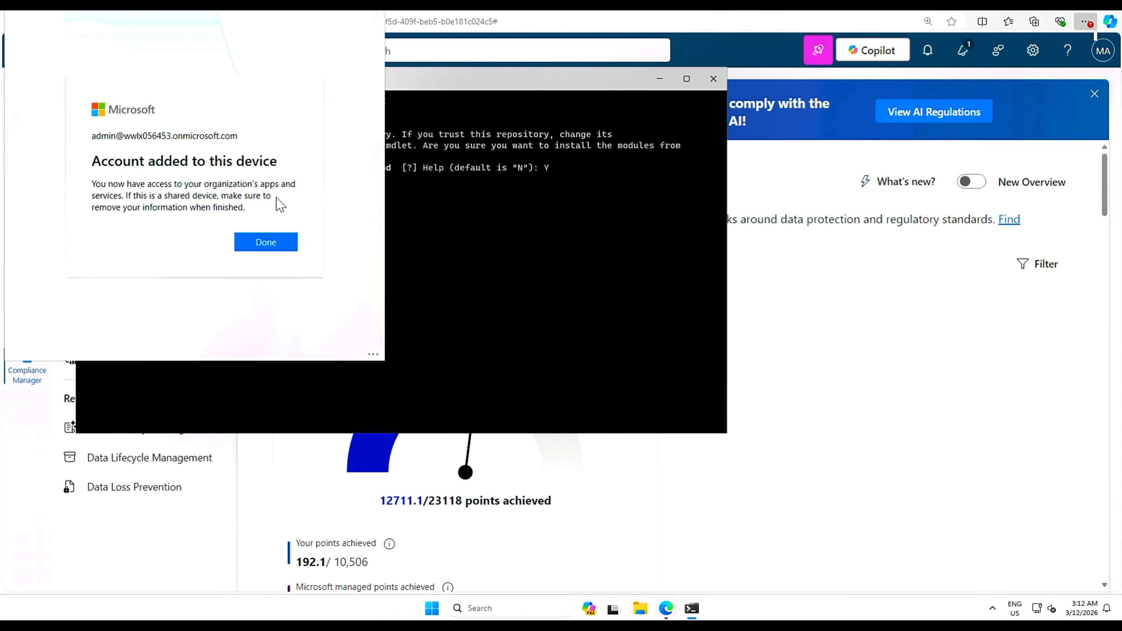
{"action": "left_click", "coordinate": [259, 246]}
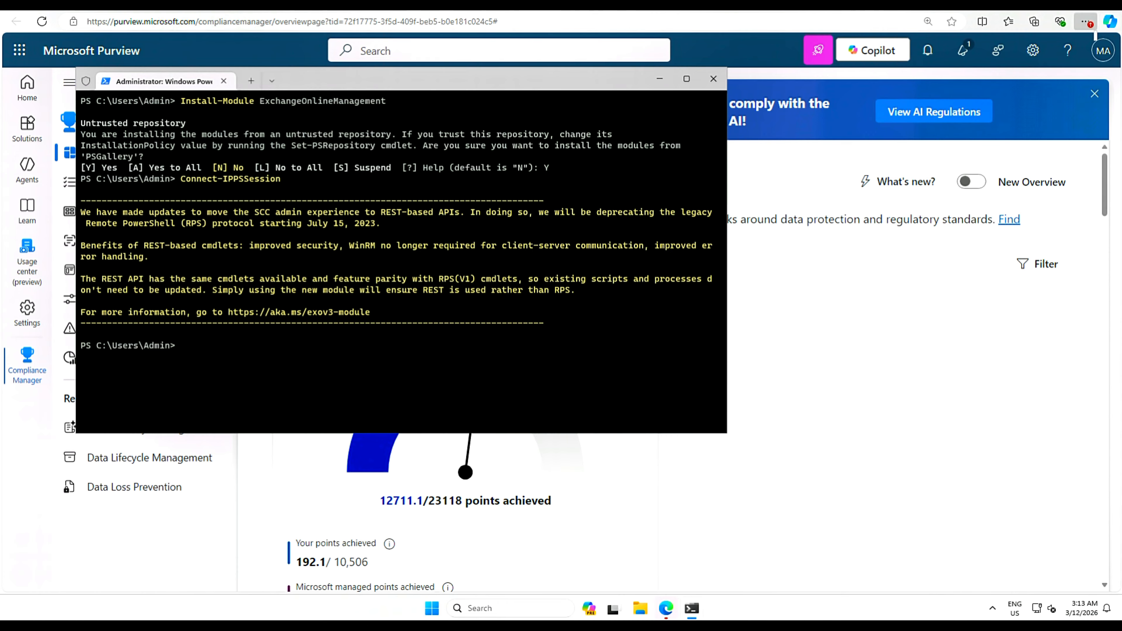
- List retention labels with Get-ComplianceTag, showing German financial data set to Delete after 3650
{"action": "type", "text": "Get-ComplianceTag | Format-Table -A"}
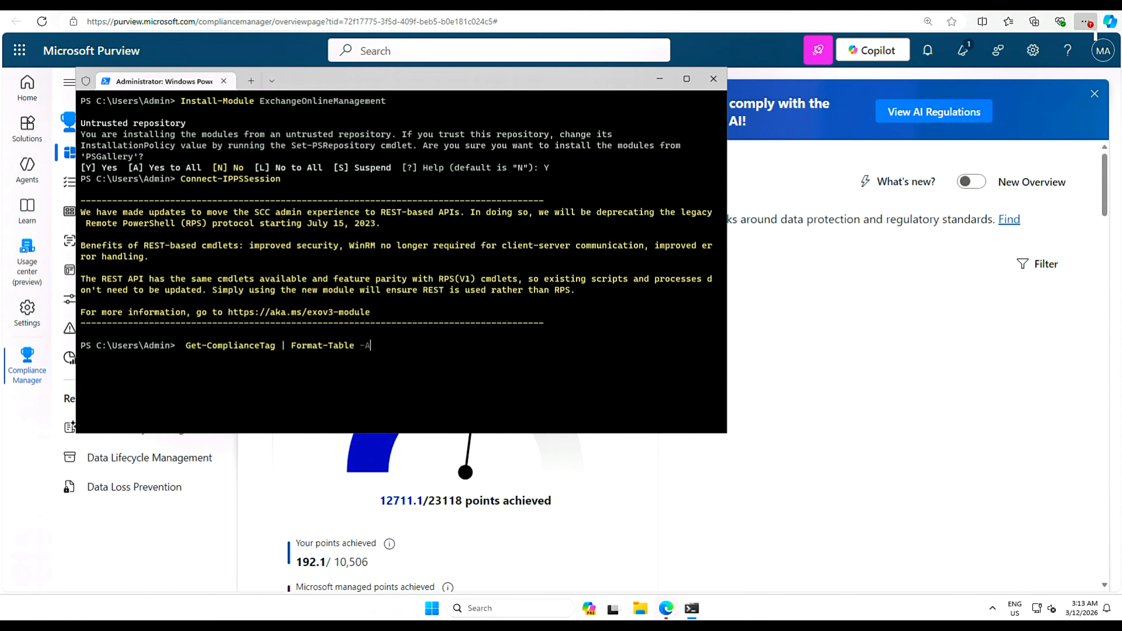
{"action": "type", "text": "uto Name,Priority,RetentionAction,RetentionDuration,Workload"}
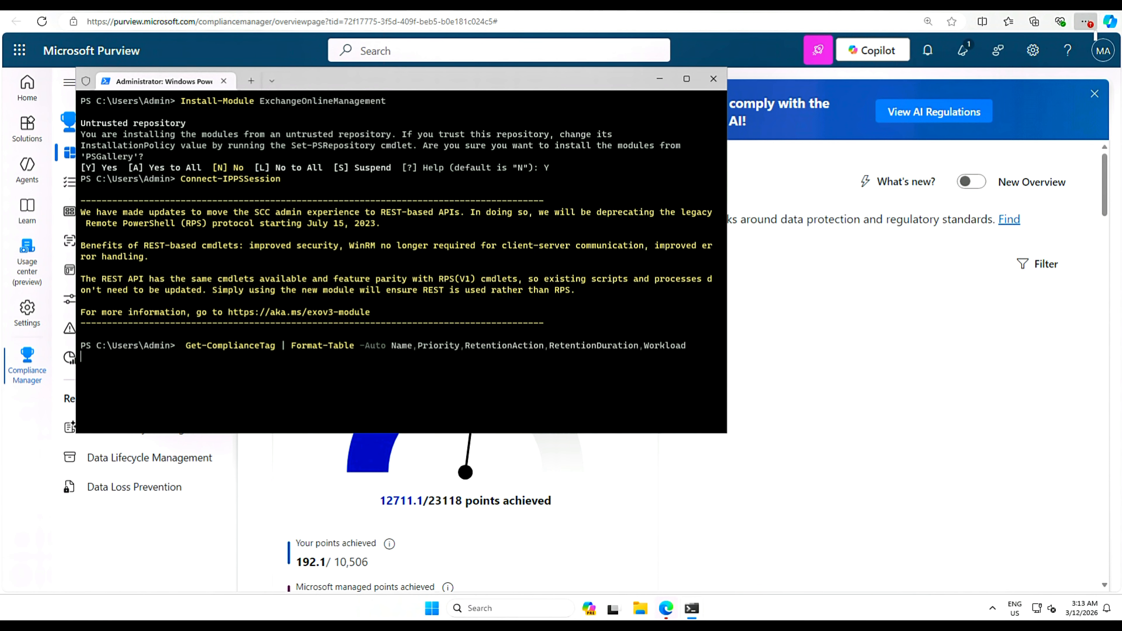
{"action": "key", "text": "Return"}
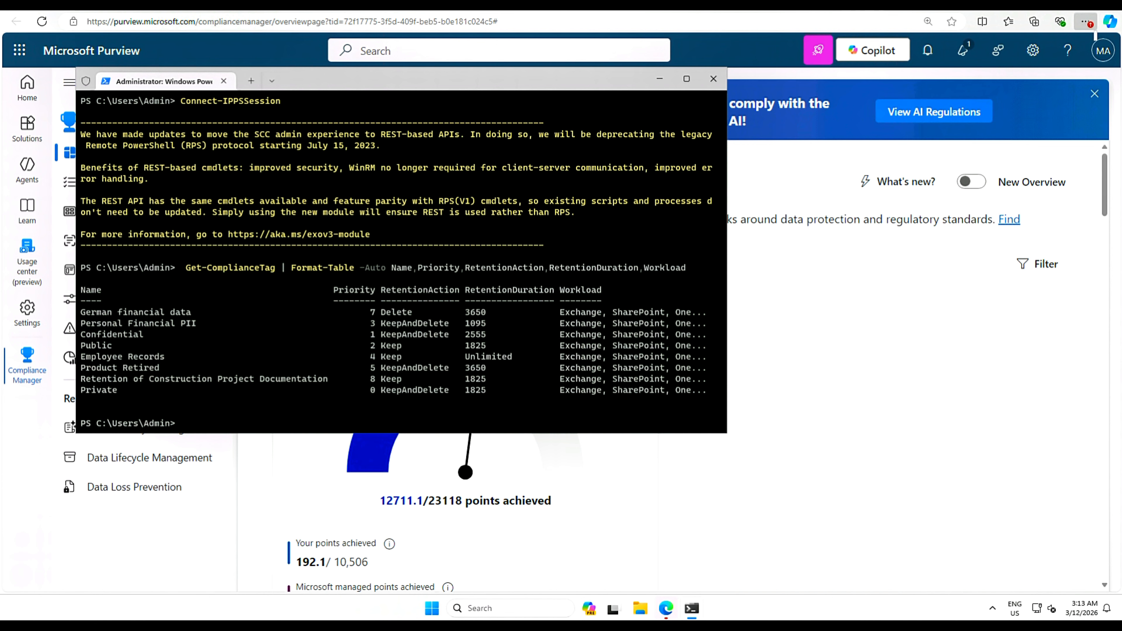
{"action": "left_click", "coordinate": [167, 56]}
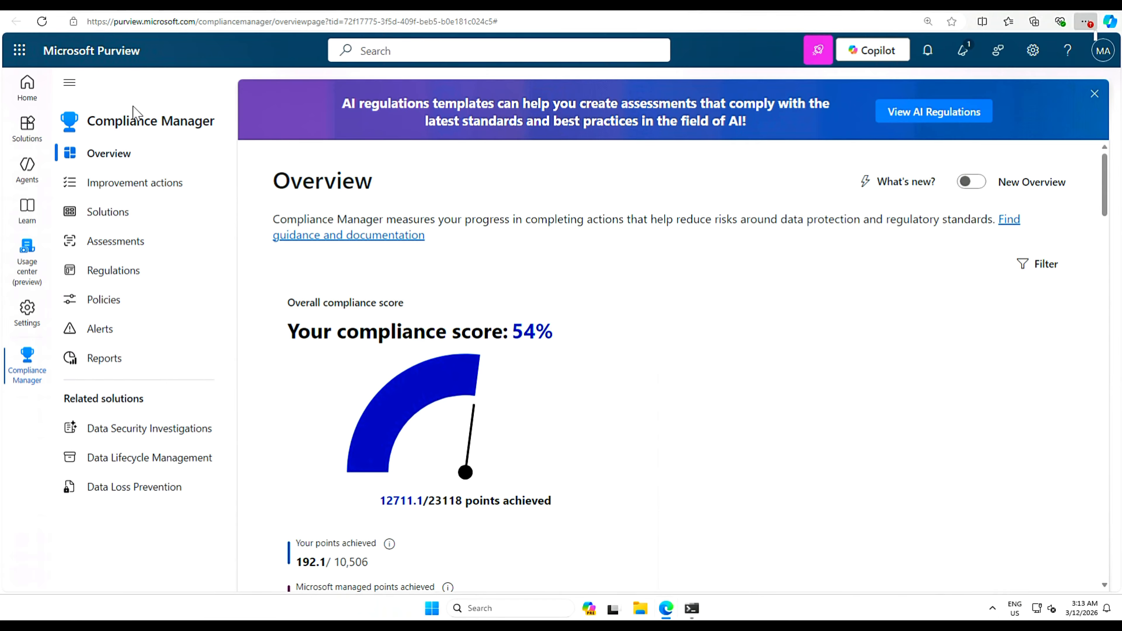
- Start a new retention policy from Data Lifecycle Management's Retention policies page
{"action": "left_click", "coordinate": [28, 129]}
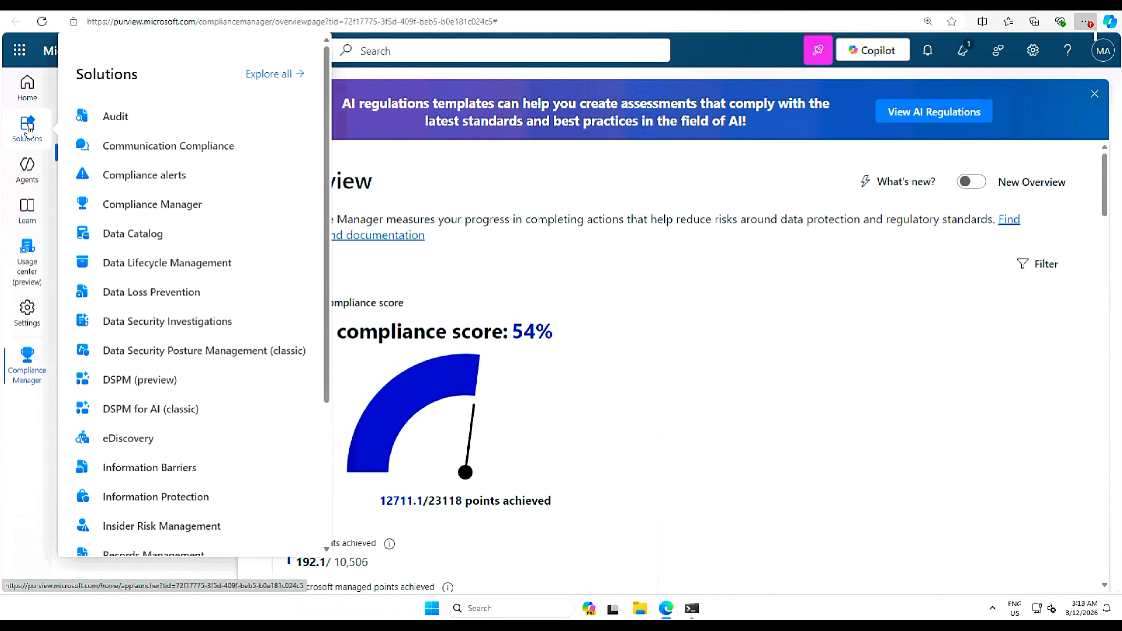
{"action": "left_click", "coordinate": [173, 263]}
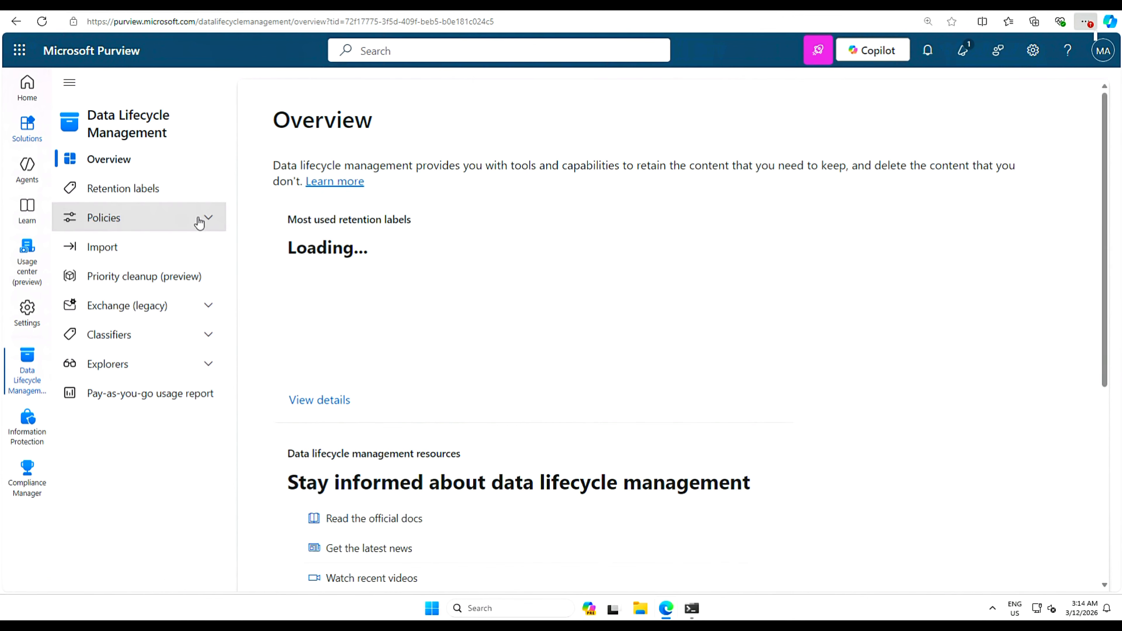
{"action": "left_click", "coordinate": [208, 221]}
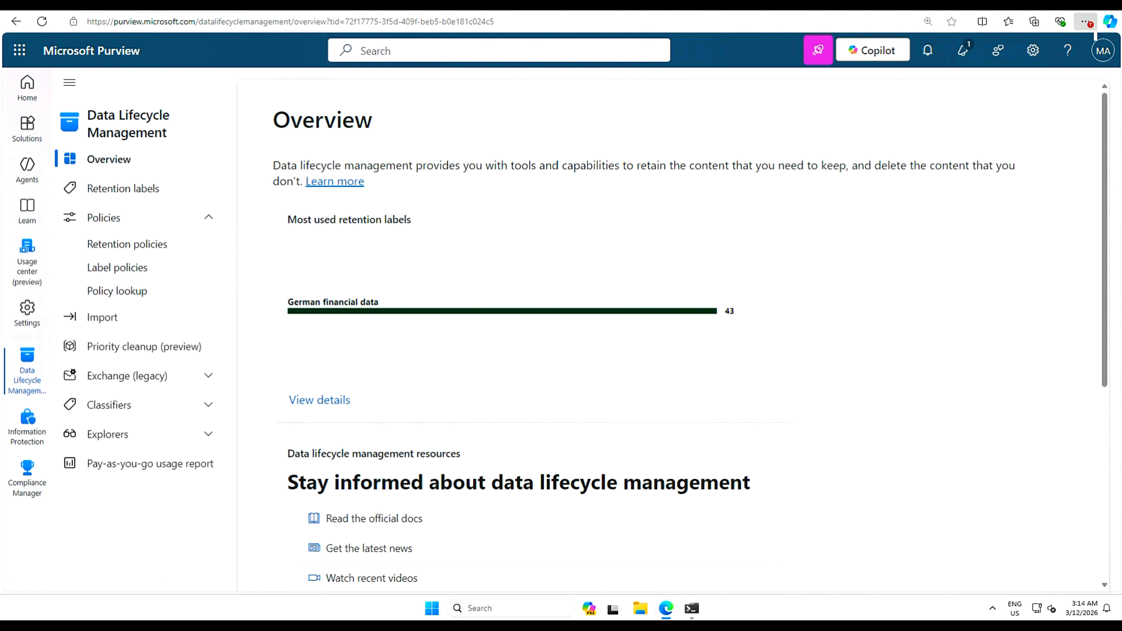
{"action": "left_click", "coordinate": [127, 245]}
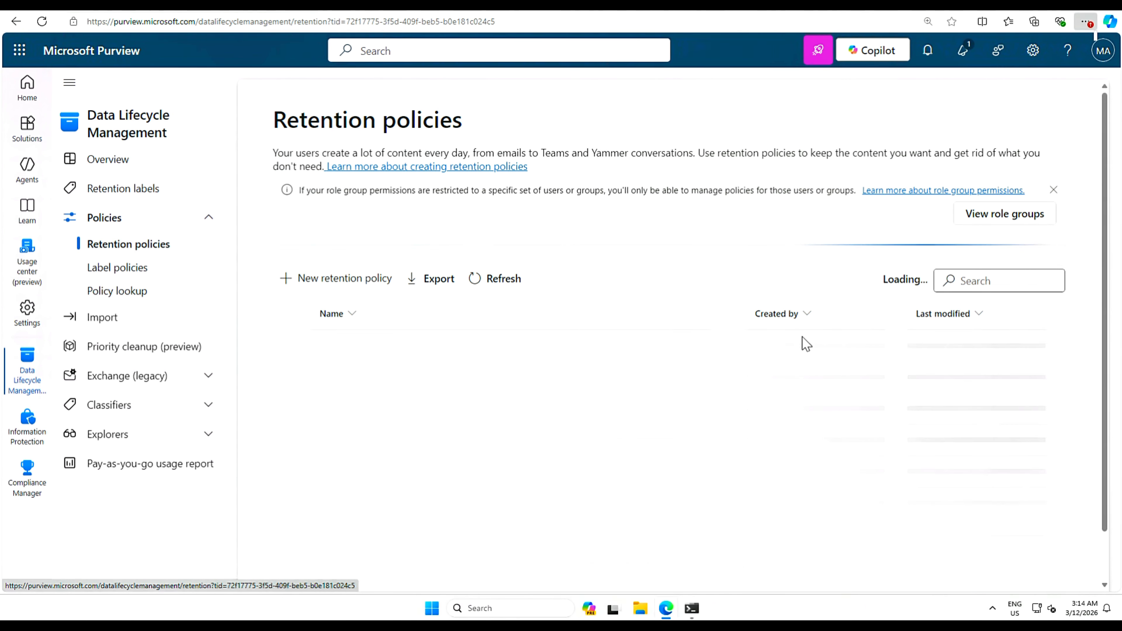
{"action": "left_click", "coordinate": [345, 286]}
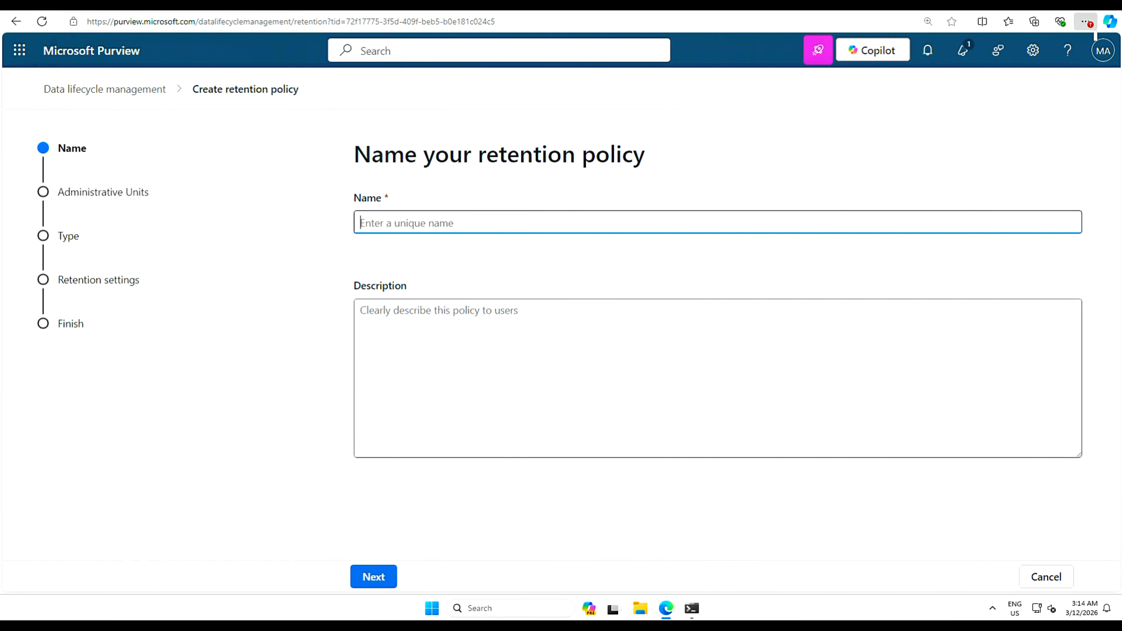
- Name the policy 'General retention policy' and add its organization-wide default description
{"action": "type", "text": "General retention policy"}
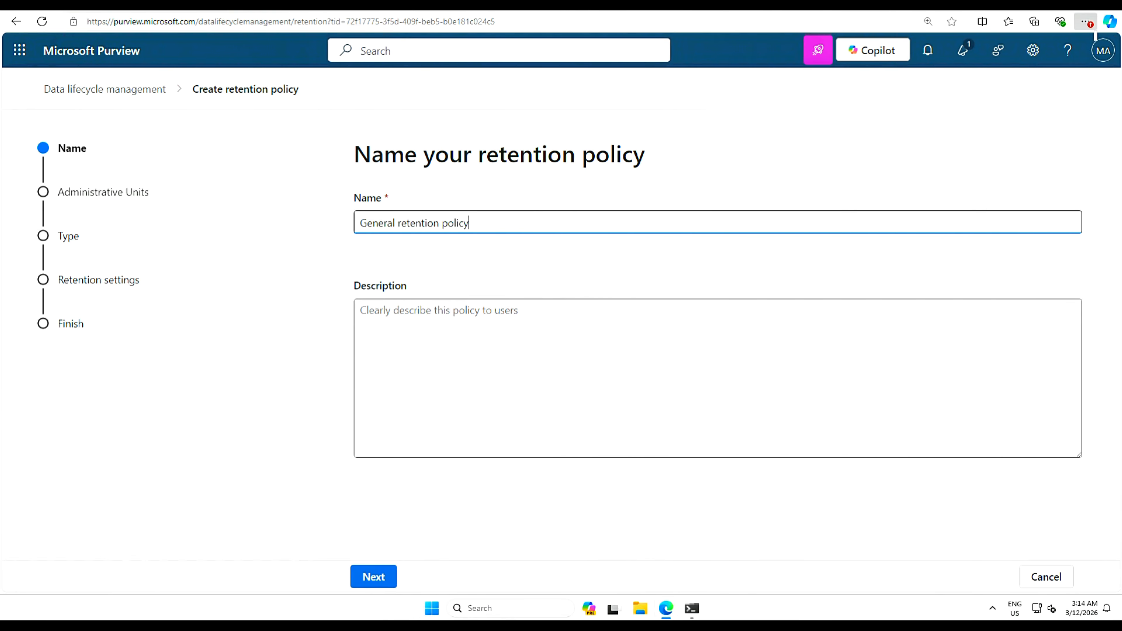
{"action": "key", "text": "Tab"}
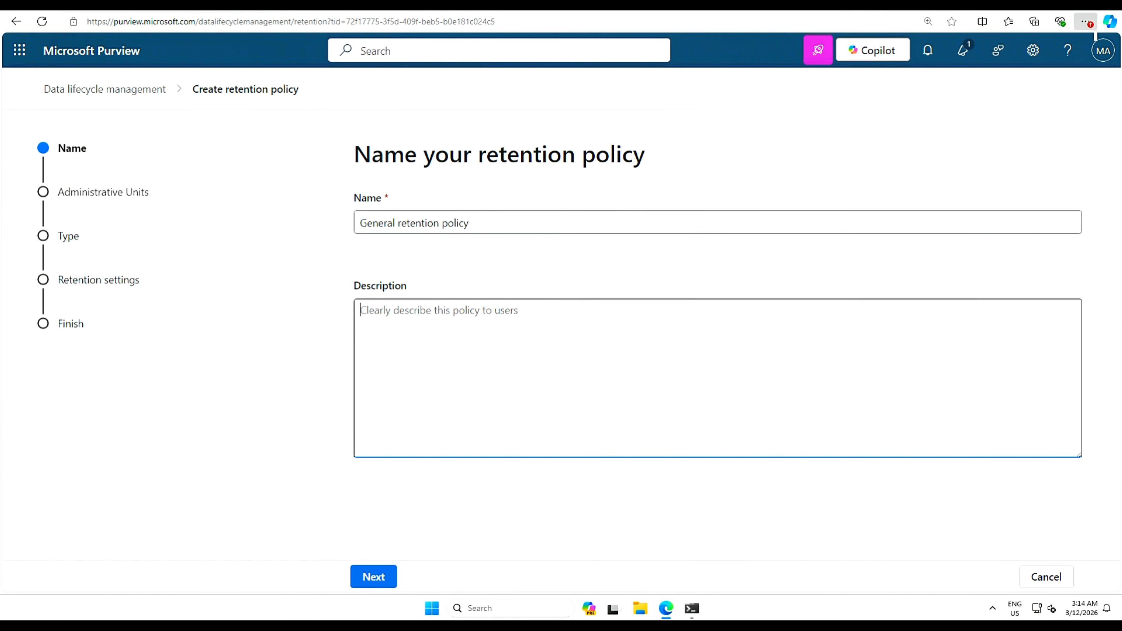
{"action": "type", "text": "This policy is the default retention policy for the entire organization. All data must be retained for at least 5 years."}
- Keep the full directory scope, make the policy static, and accept the default locations
{"action": "left_click", "coordinate": [375, 576]}
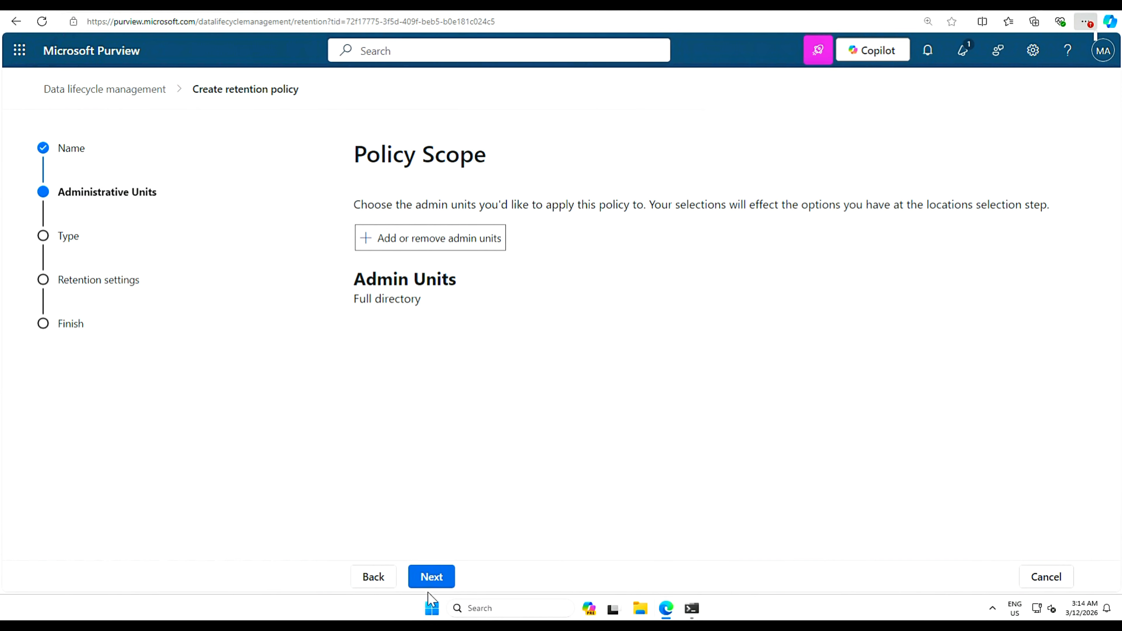
{"action": "left_click", "coordinate": [432, 578]}
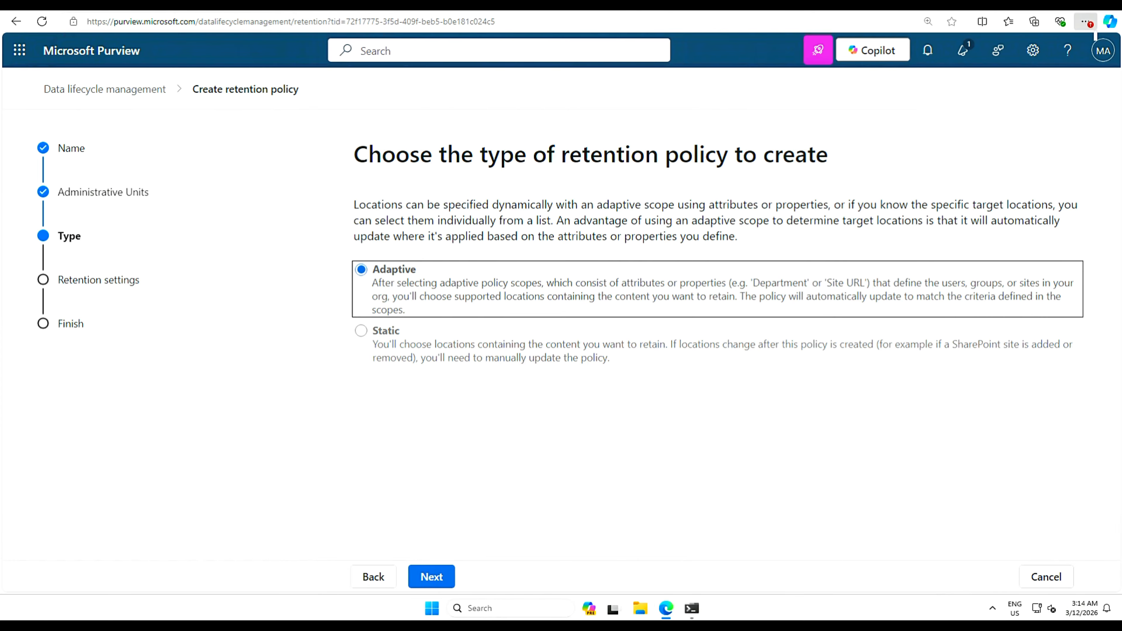
{"action": "left_click", "coordinate": [361, 332]}
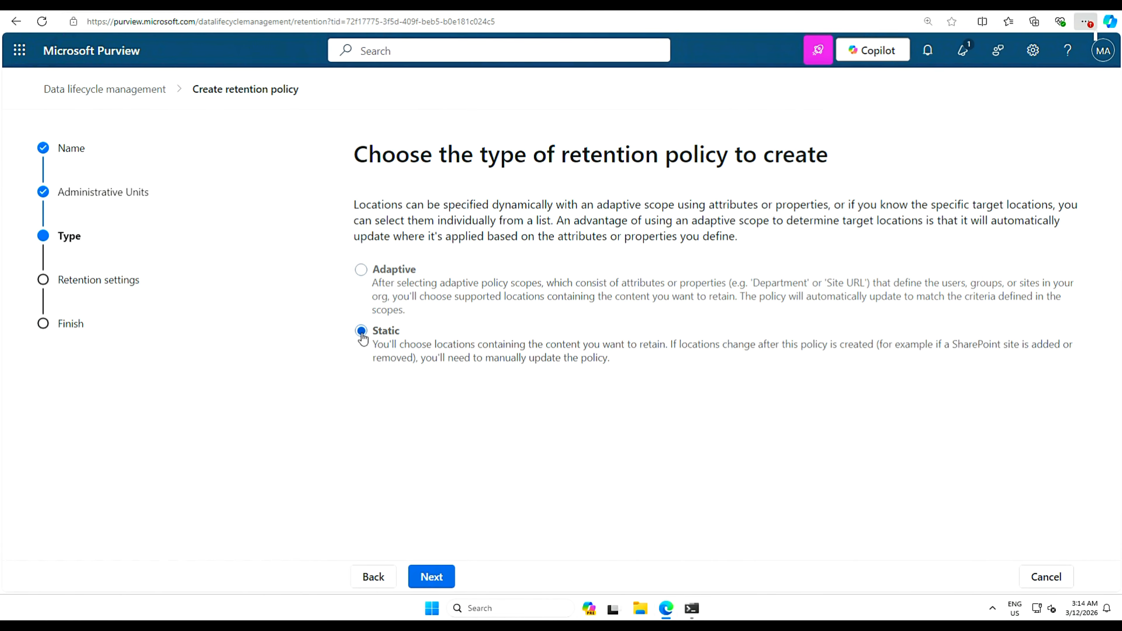
{"action": "left_click", "coordinate": [430, 577]}
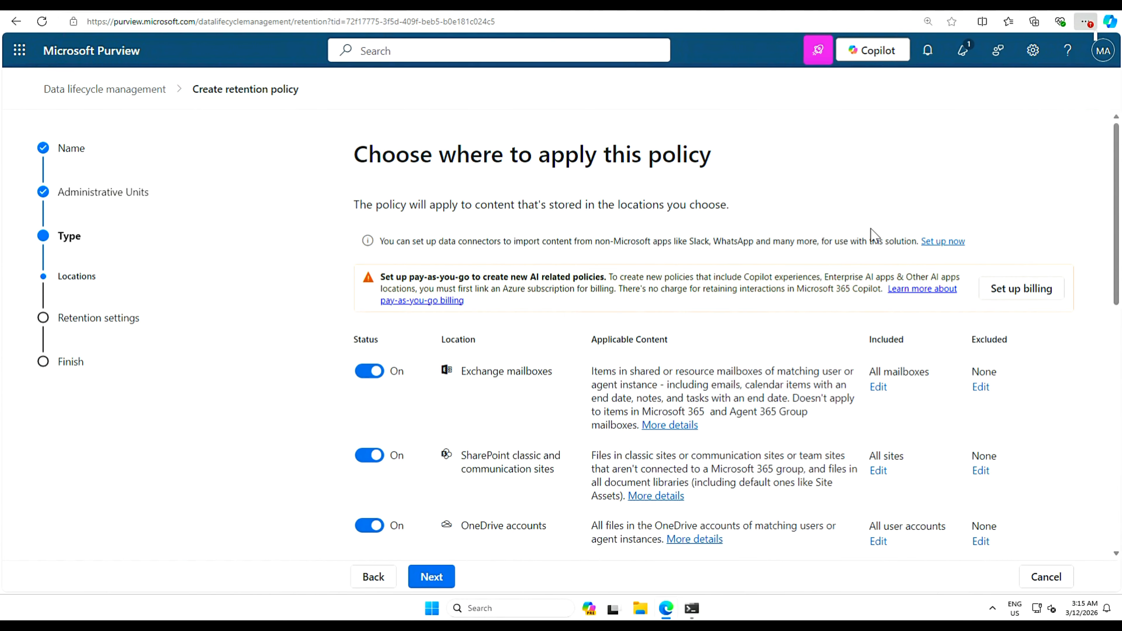
{"action": "left_click_drag", "start_coordinate": [1119, 263], "coordinate": [1118, 302]}
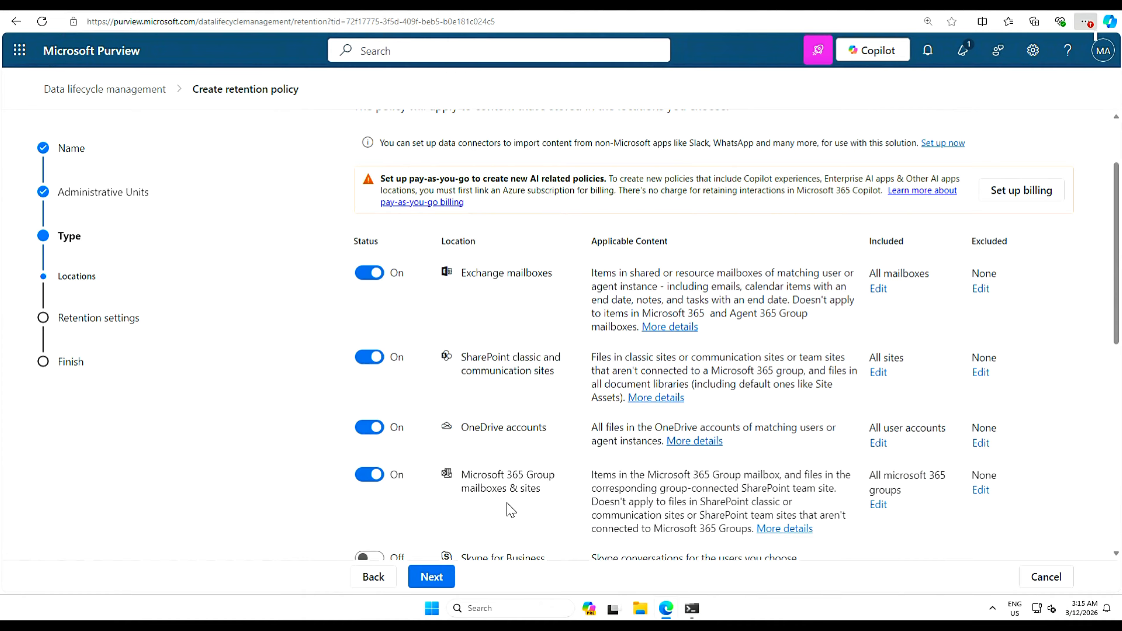
{"action": "left_click", "coordinate": [438, 582]}
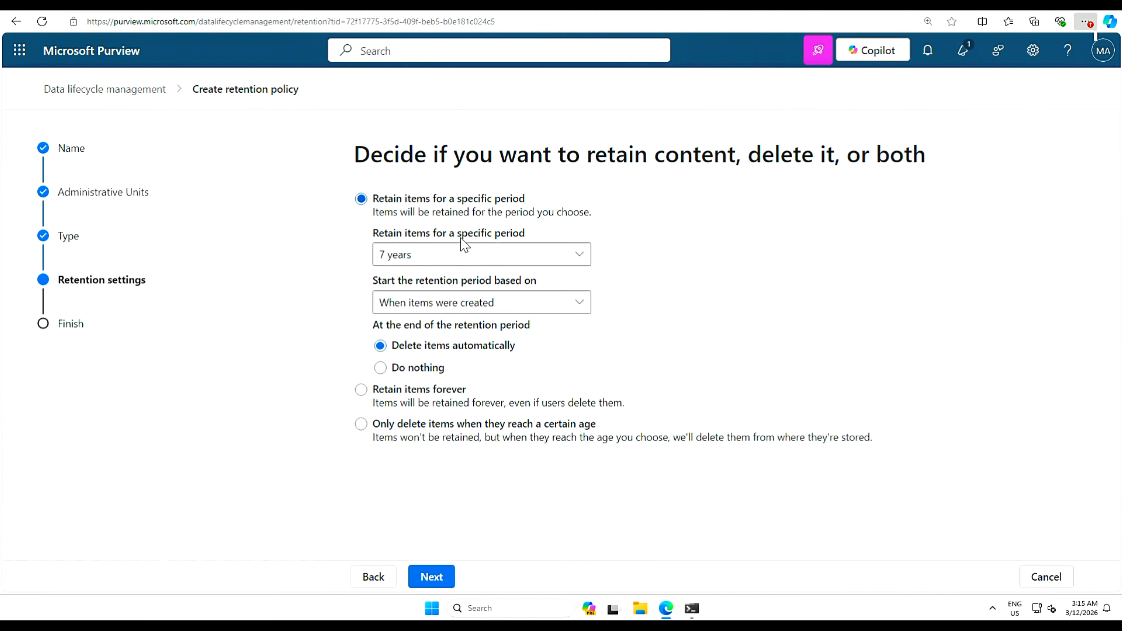
- Retain items for 5 years with Do nothing afterwards, then submit the policy
{"action": "left_click", "coordinate": [575, 261]}
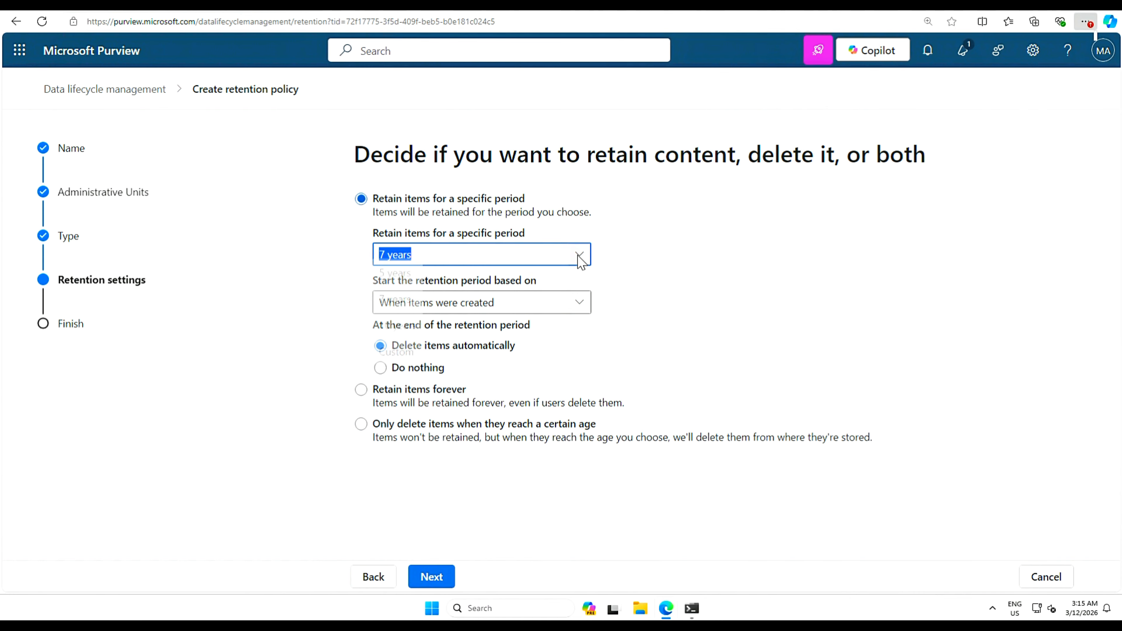
{"action": "left_click", "coordinate": [395, 281]}
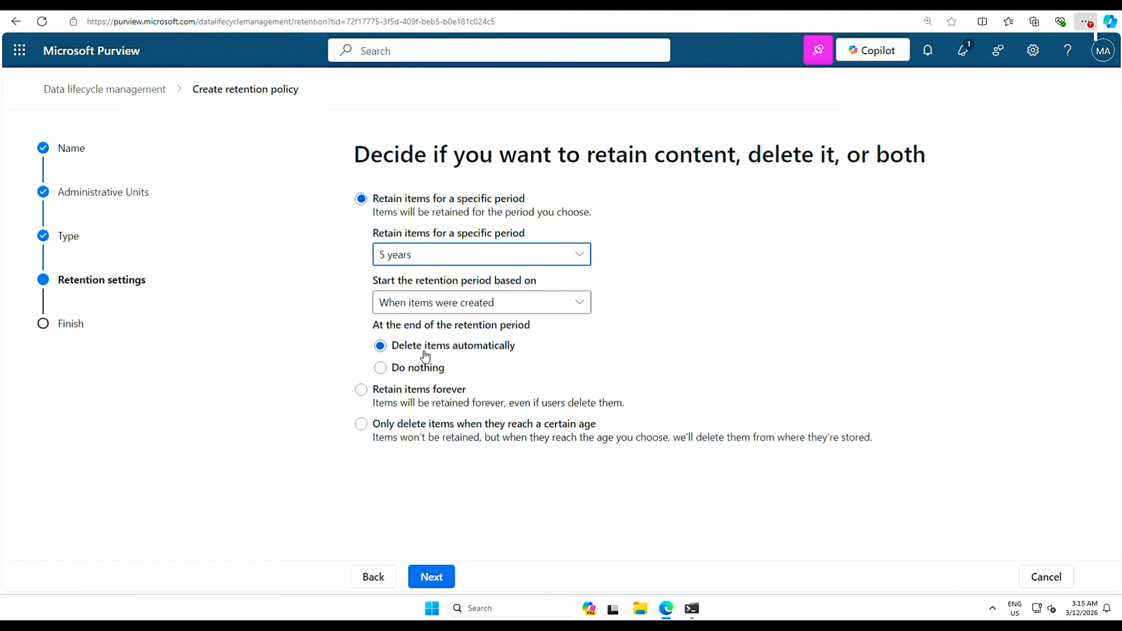
{"action": "left_click", "coordinate": [381, 368]}
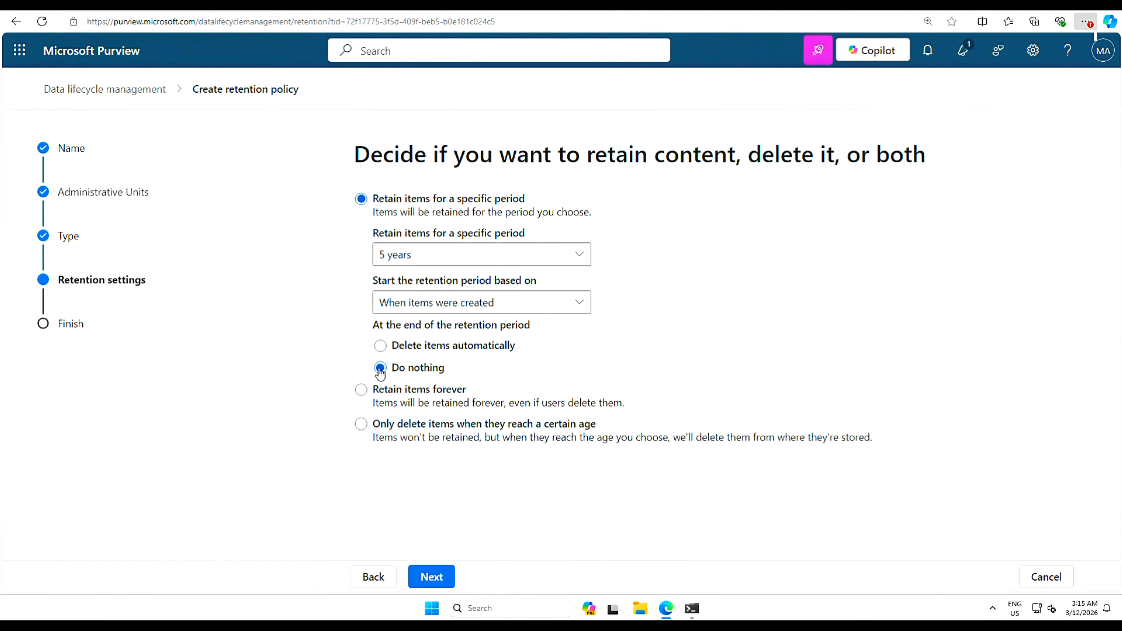
{"action": "left_click", "coordinate": [425, 577]}
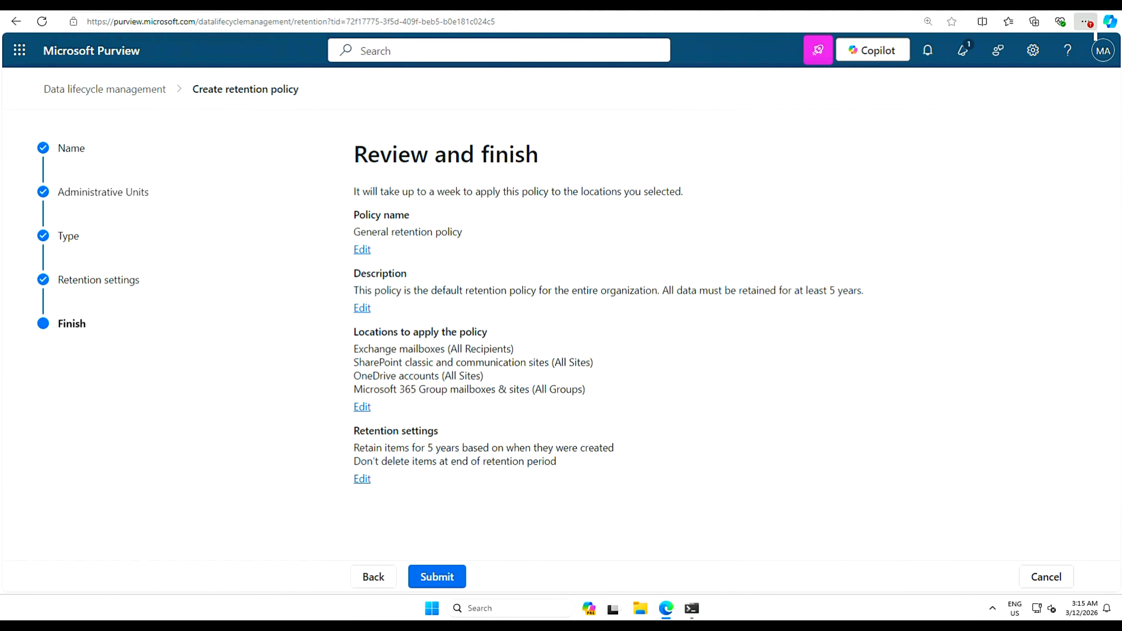
{"action": "left_click", "coordinate": [438, 576]}
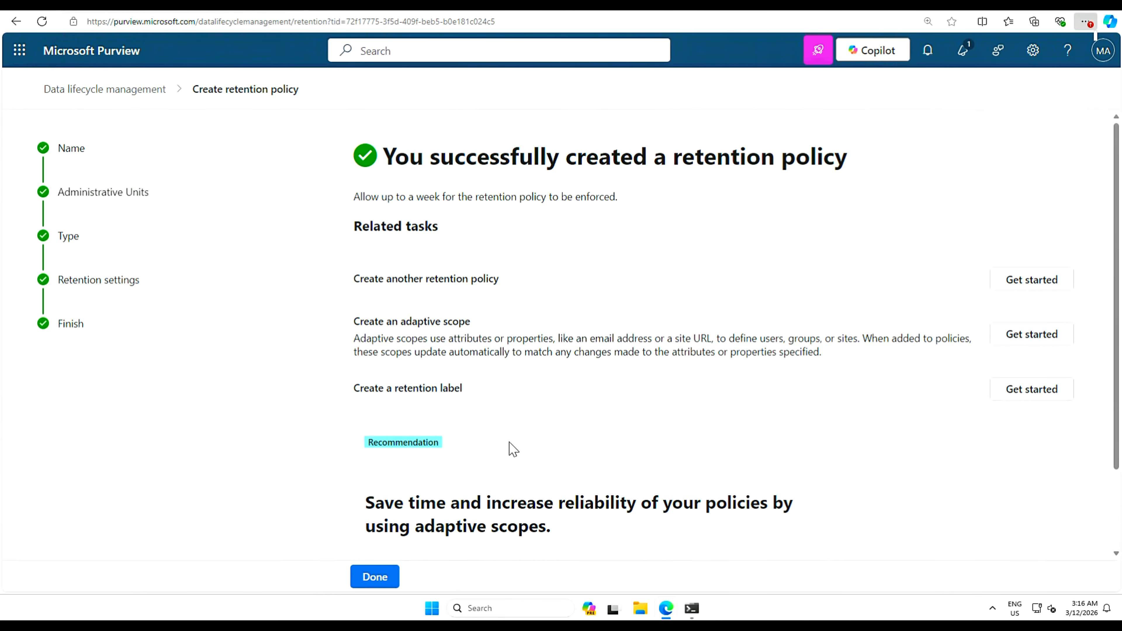
{"action": "left_click", "coordinate": [376, 580]}
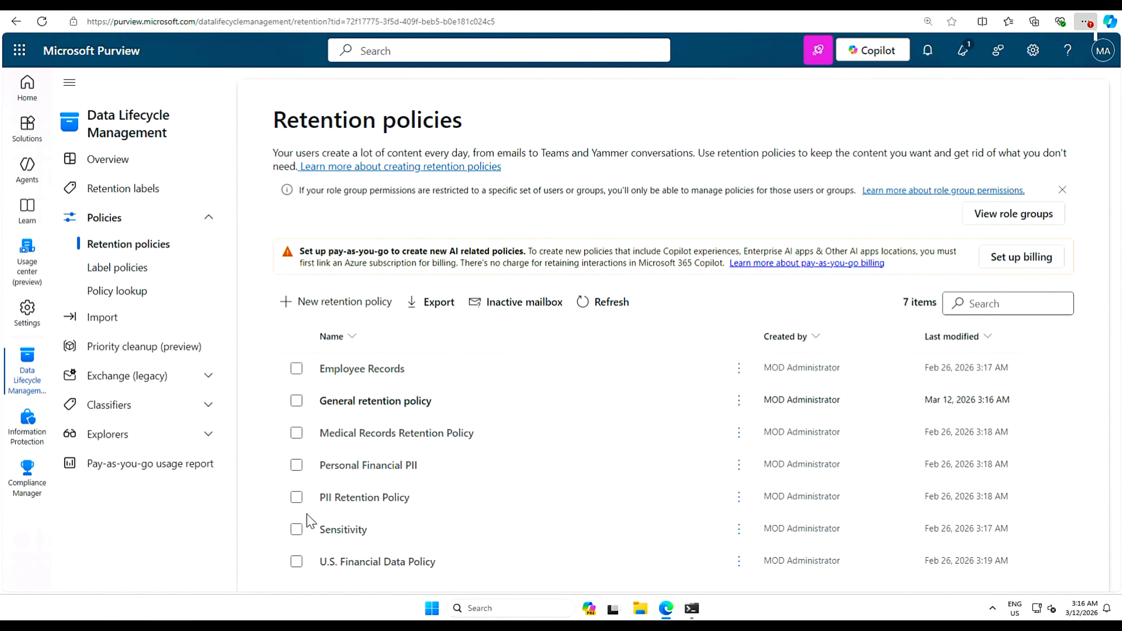
- Delete the Sensitivity retention policy, leaving six policies in the list
{"action": "left_click", "coordinate": [295, 369]}
{"action": "left_click", "coordinate": [296, 432]}
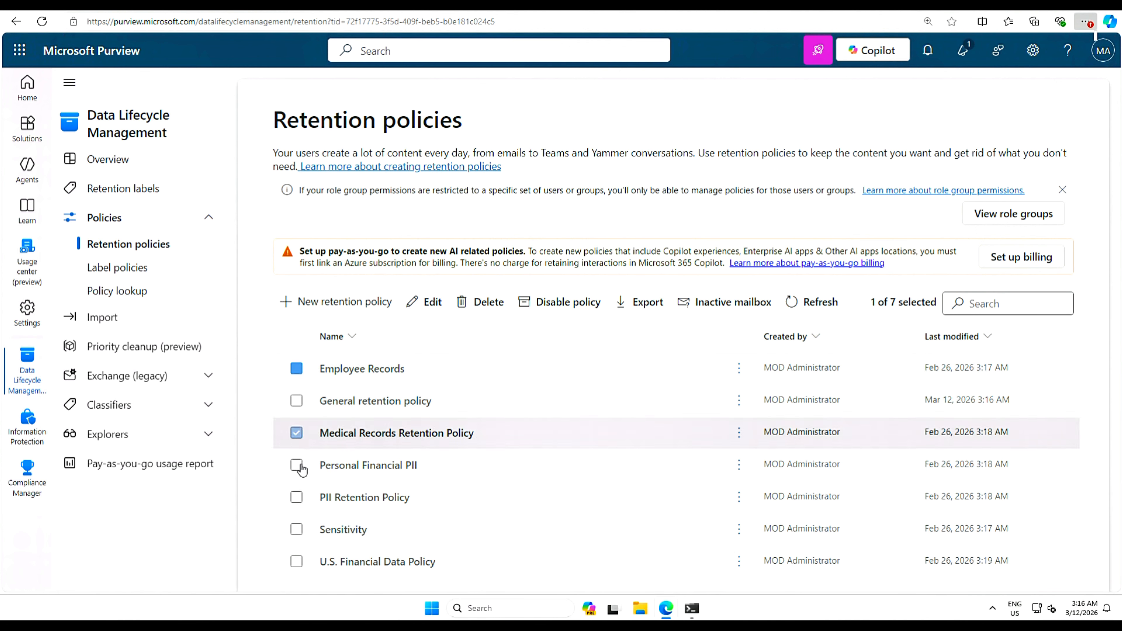
{"action": "left_click", "coordinate": [296, 368]}
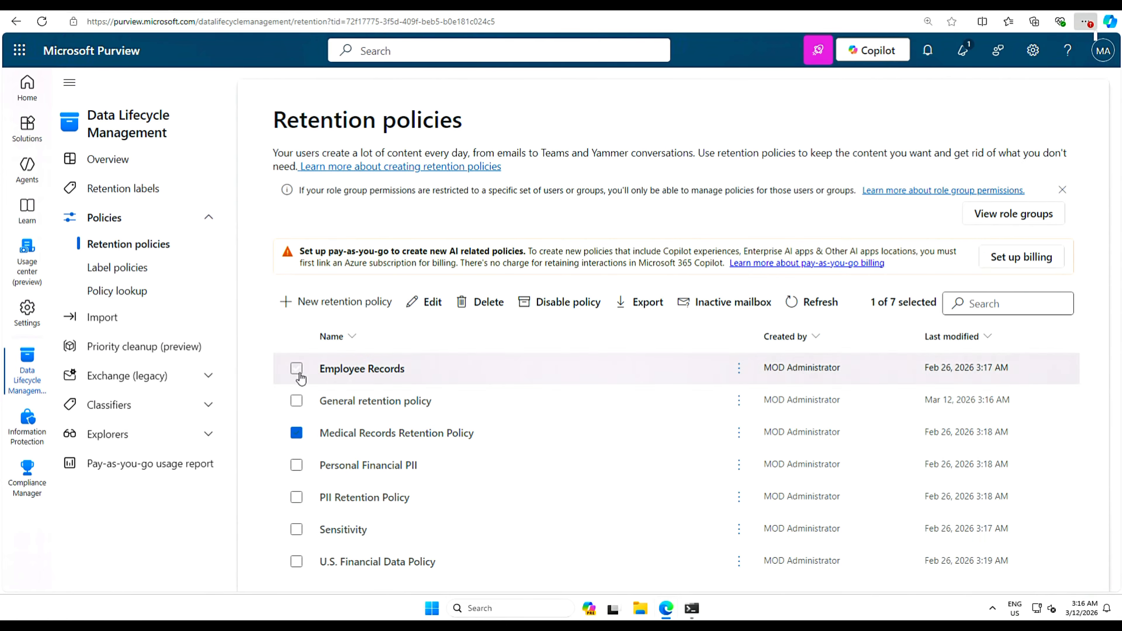
{"action": "left_click", "coordinate": [297, 435]}
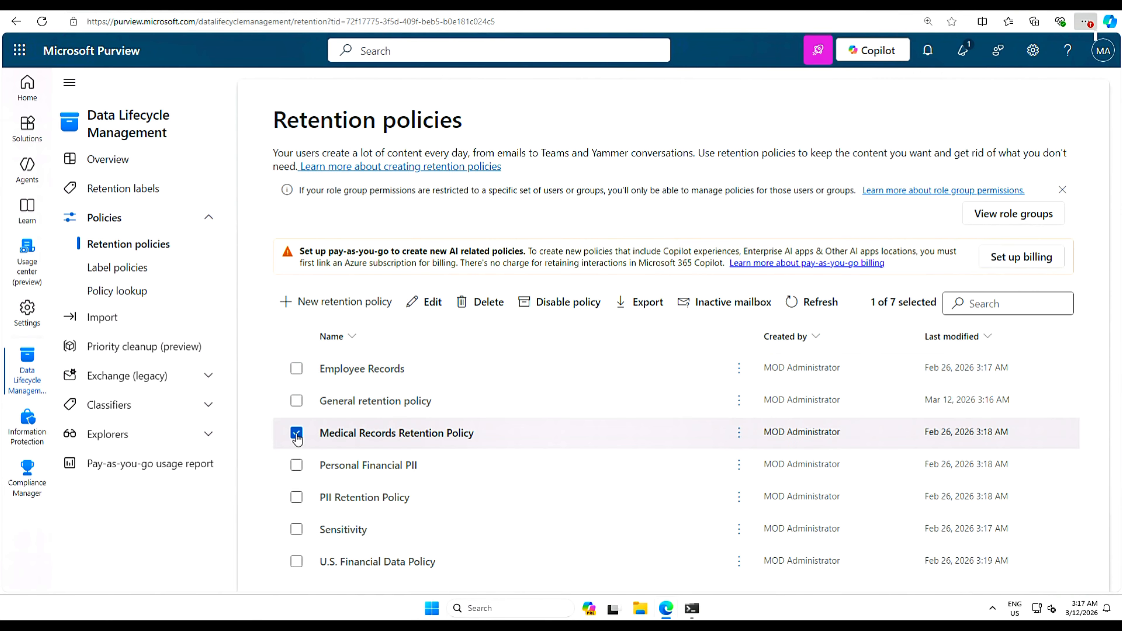
{"action": "left_click", "coordinate": [296, 437]}
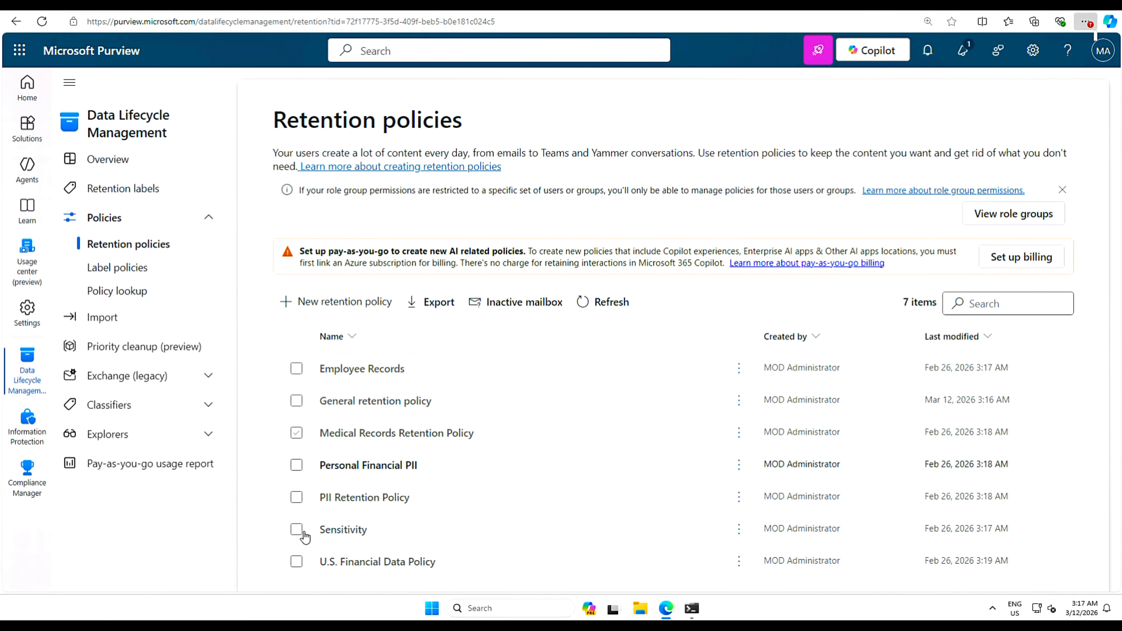
{"action": "left_click", "coordinate": [296, 530]}
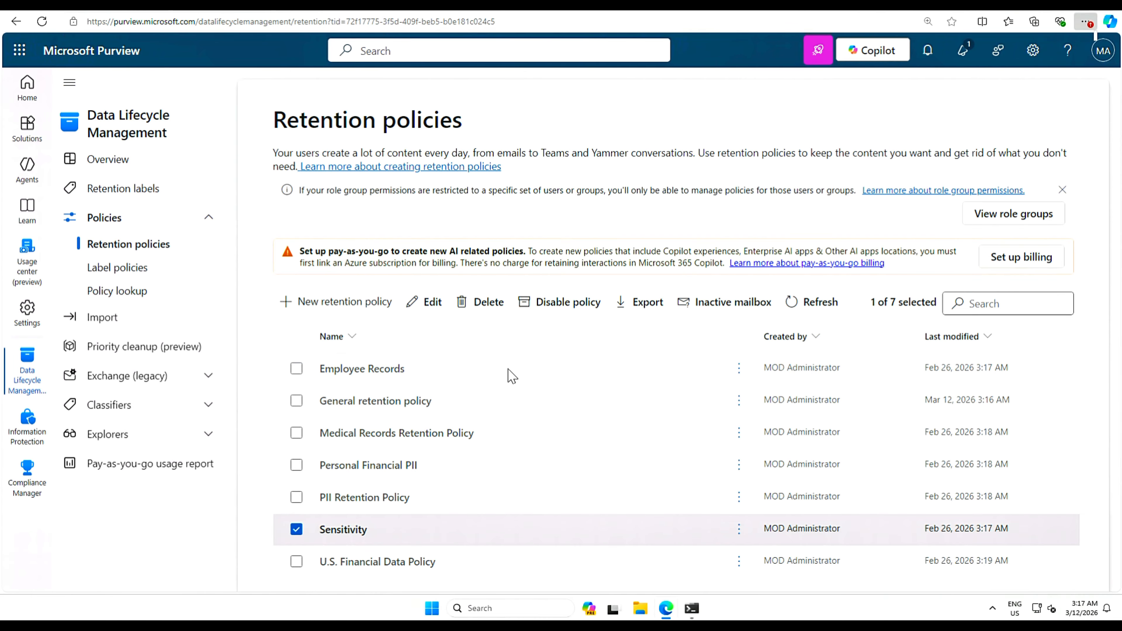
{"action": "left_click", "coordinate": [486, 305]}
{"action": "left_click", "coordinate": [669, 338]}
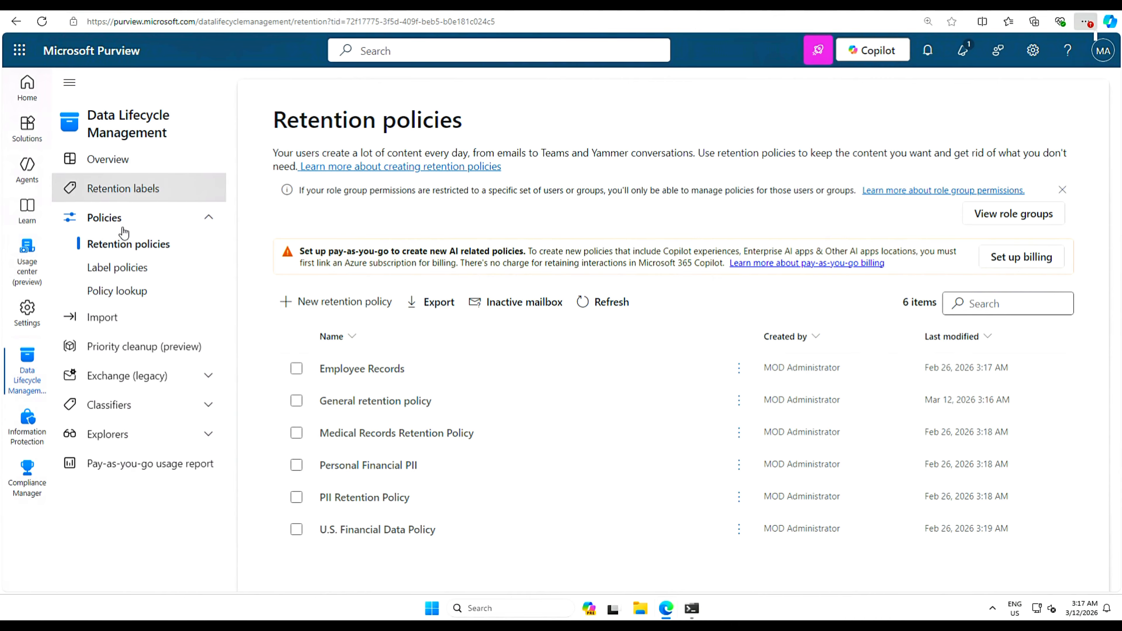
{"action": "left_click", "coordinate": [135, 190]}
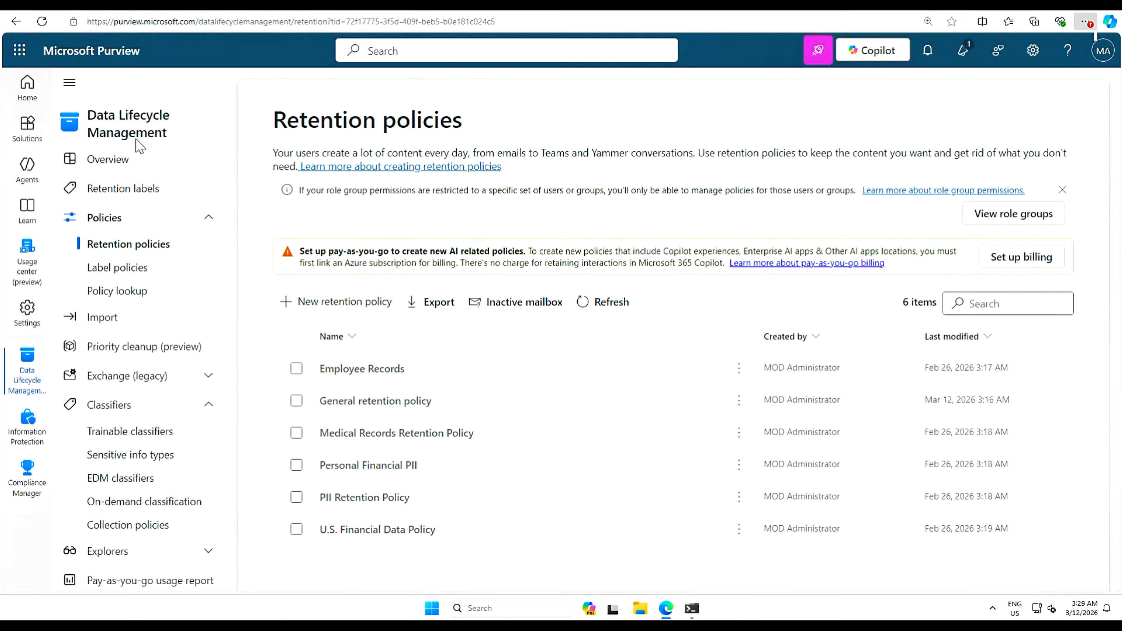
- Create label 'German financial data' with user and admin descriptions about 10-year retention
{"action": "left_click", "coordinate": [160, 191]}
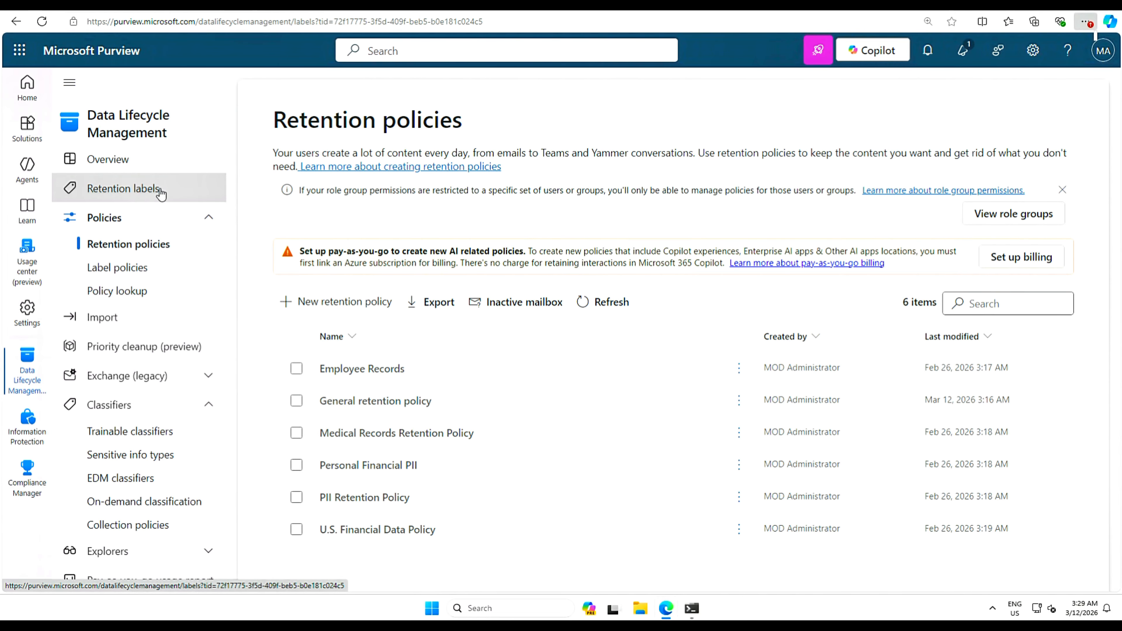
{"action": "left_click", "coordinate": [324, 239]}
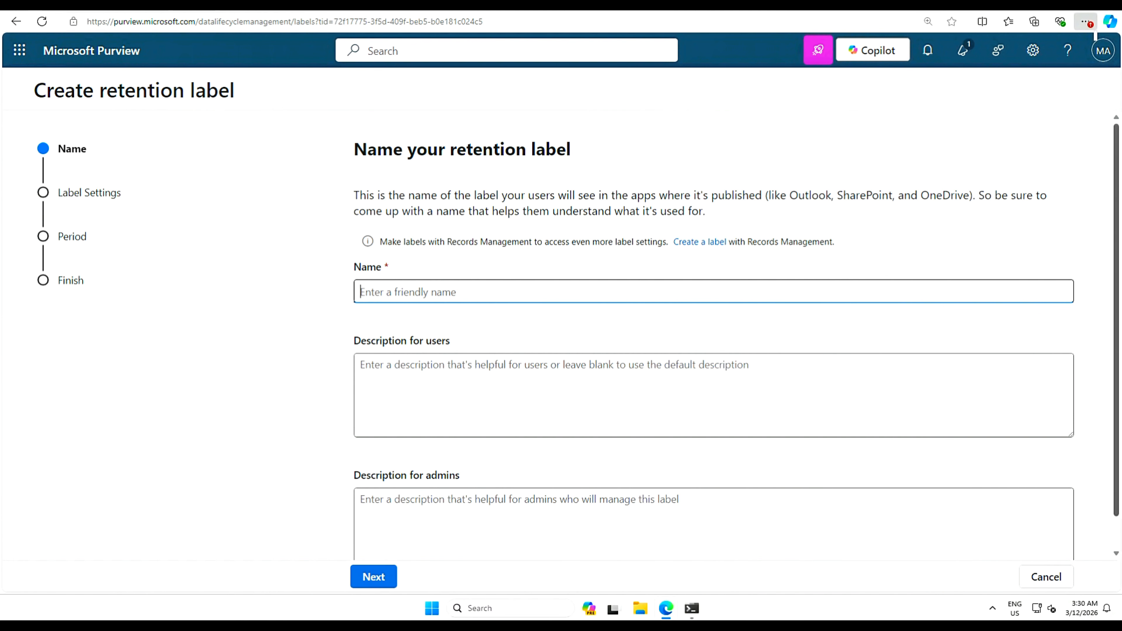
{"action": "type", "text": "German financial data"}
{"action": "key", "text": "Tab"}
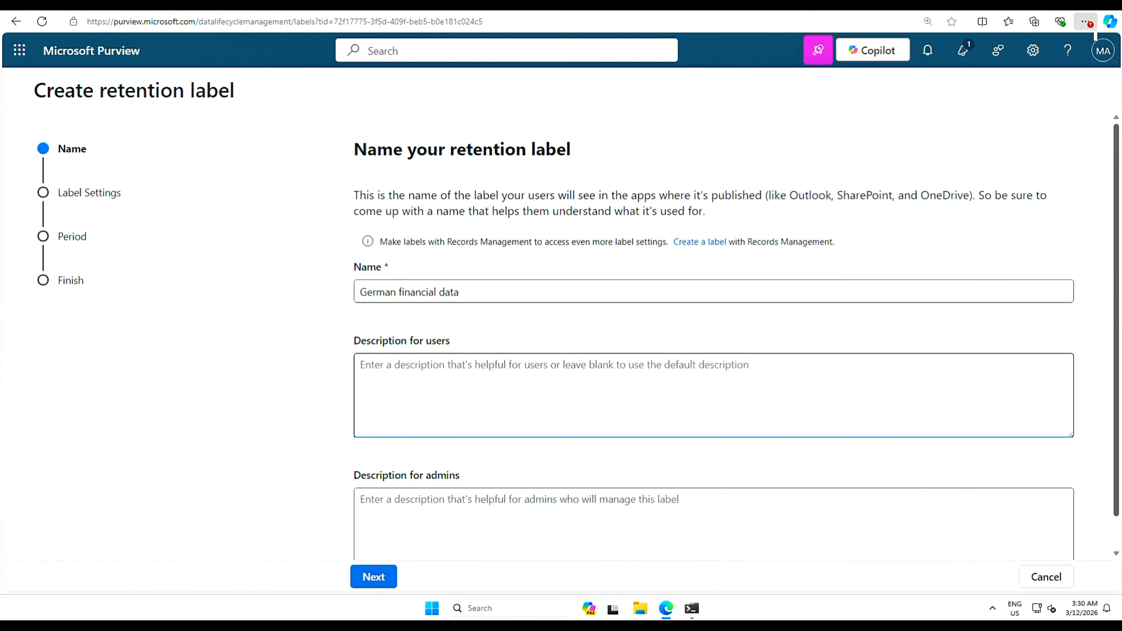
{"action": "type", "text": "This label retains all German financial data for 10 years."}
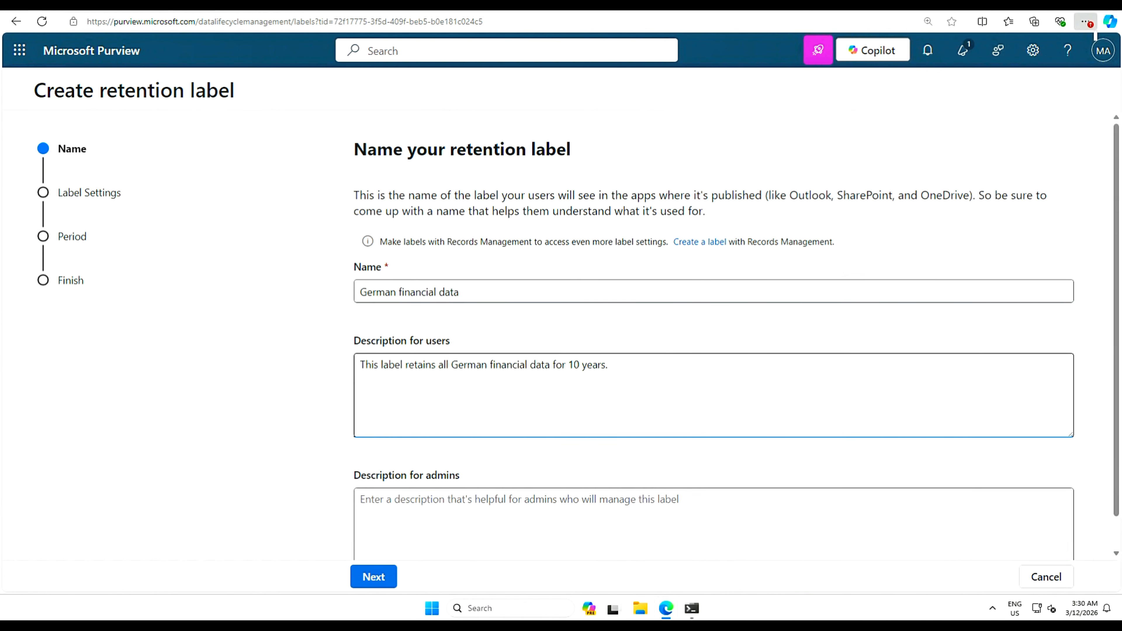
{"action": "key", "text": "Tab"}
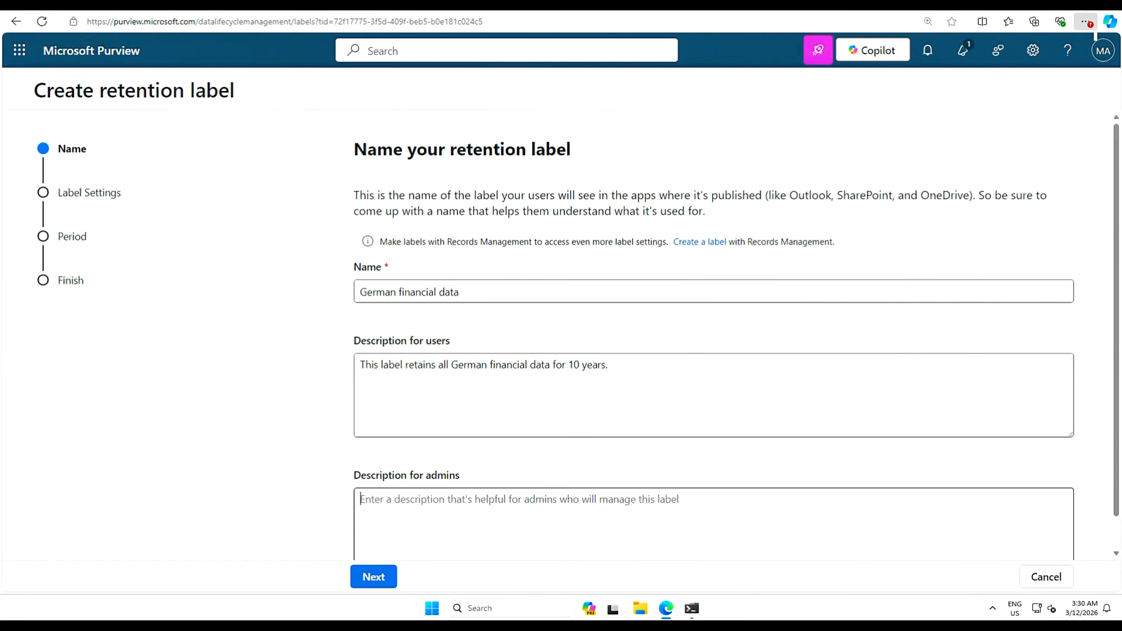
{"action": "type", "text": "The label retains all financial data for 10 years and it is automatically applied."}
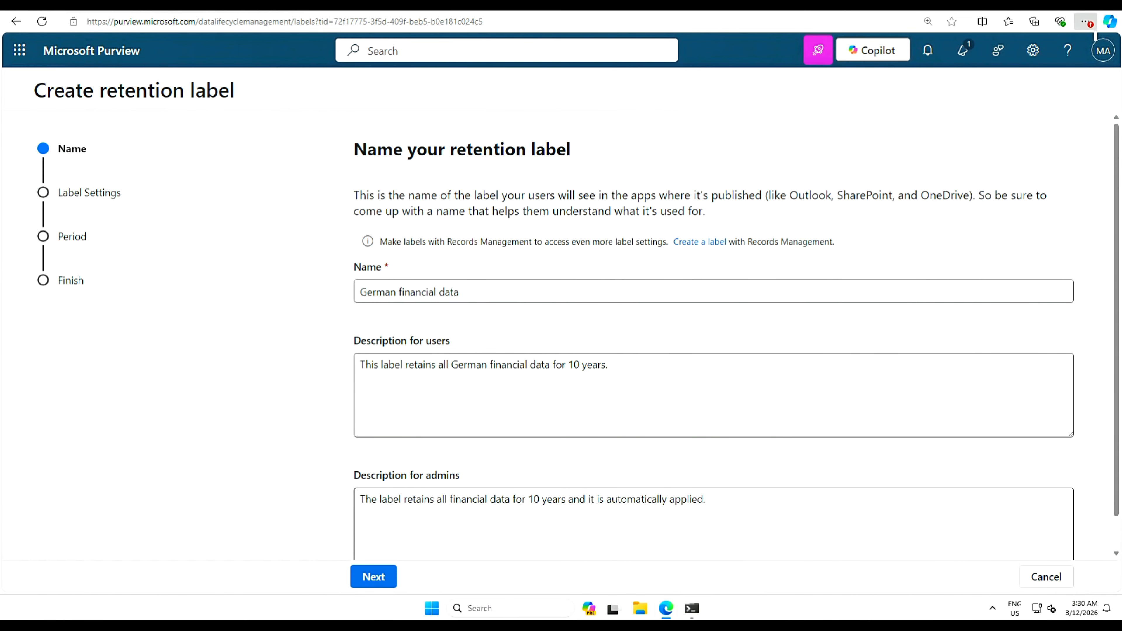
{"action": "left_click", "coordinate": [380, 577]}
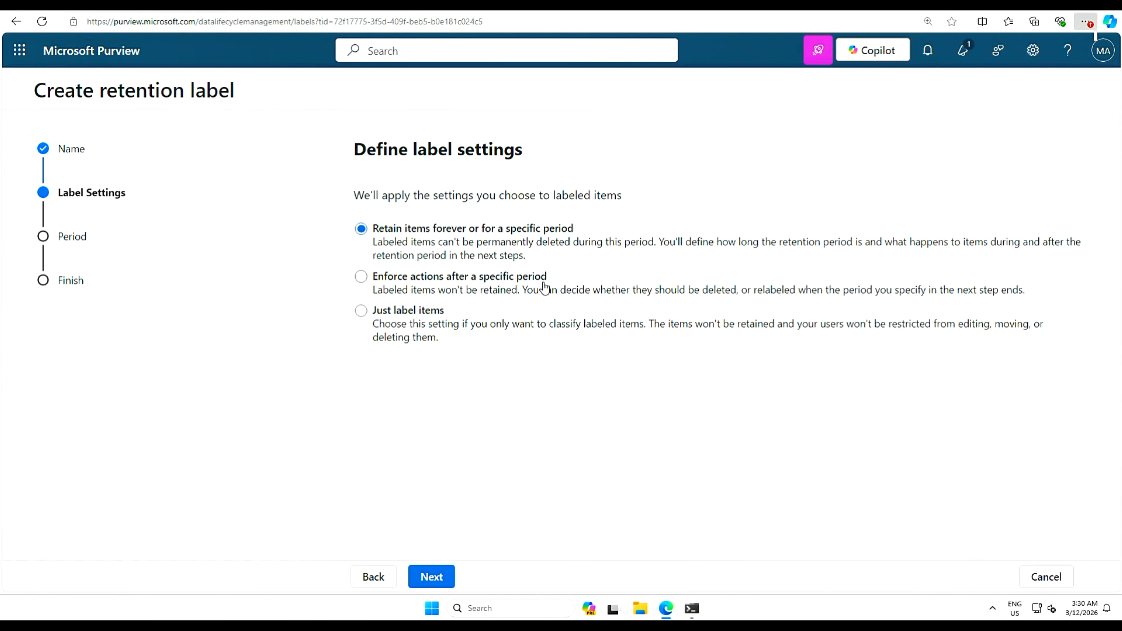
- Make the label delete items automatically 10 years after creation
{"action": "left_click", "coordinate": [362, 279]}
{"action": "left_click", "coordinate": [443, 578]}
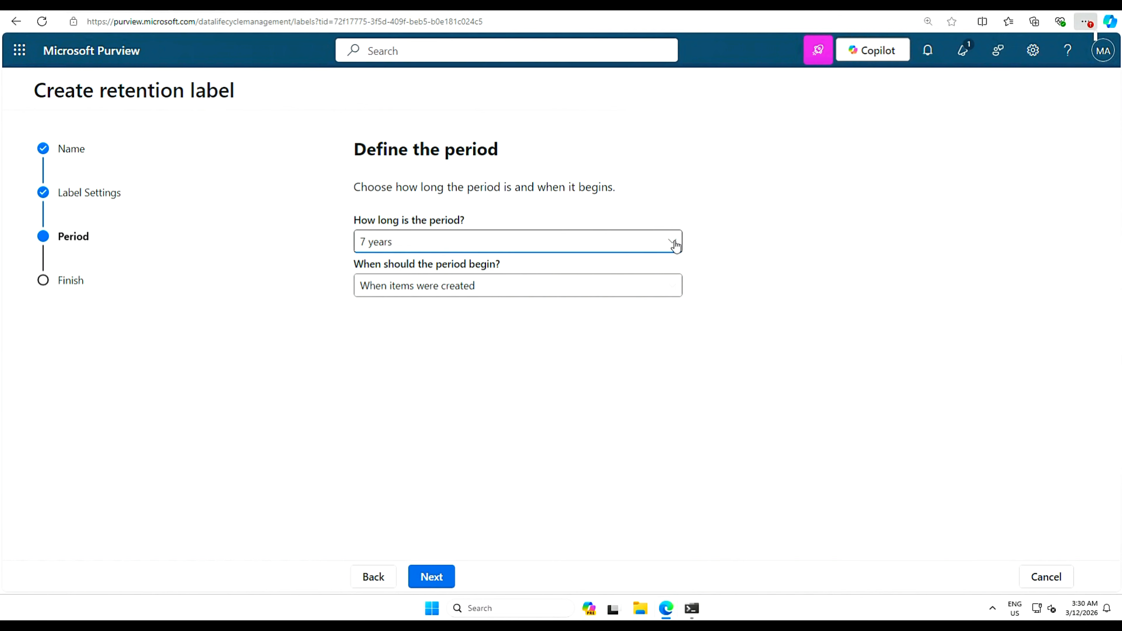
{"action": "left_click", "coordinate": [673, 243]}
{"action": "left_click", "coordinate": [404, 324]}
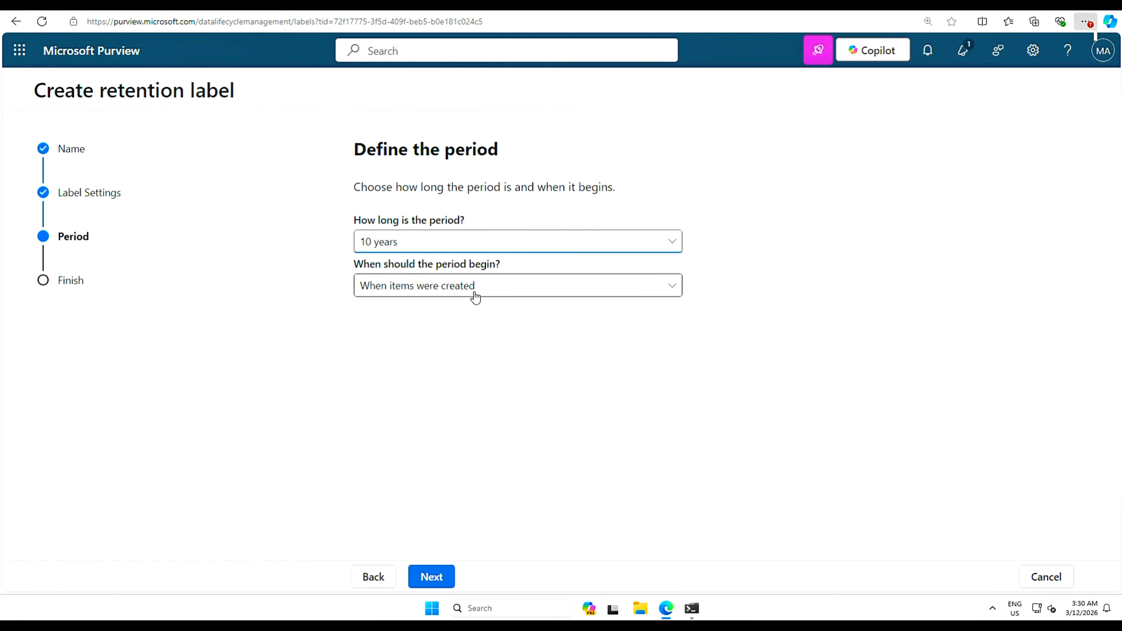
{"action": "left_click", "coordinate": [436, 578]}
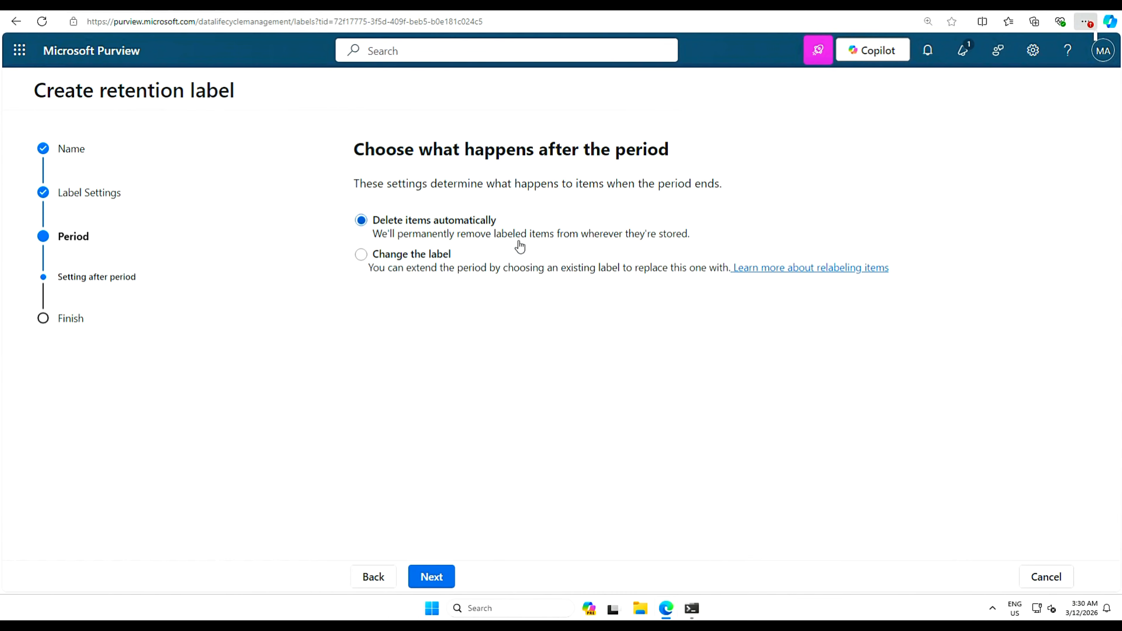
{"action": "left_click", "coordinate": [431, 576]}
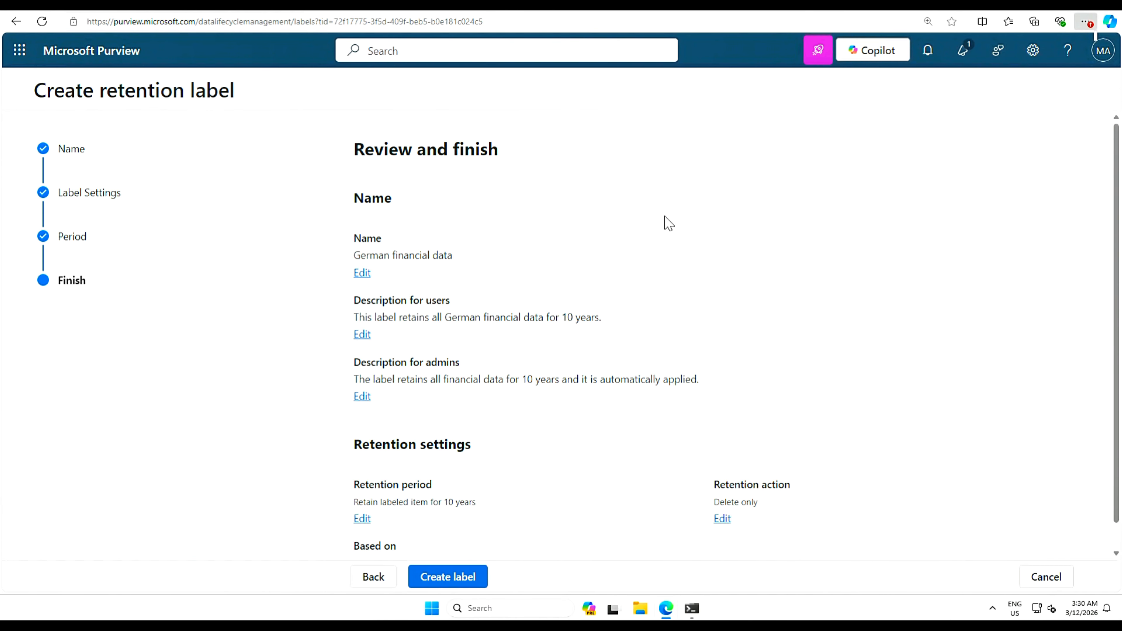
- Create the label and choose to auto-apply it to a specific type of content
{"action": "left_click", "coordinate": [455, 582]}
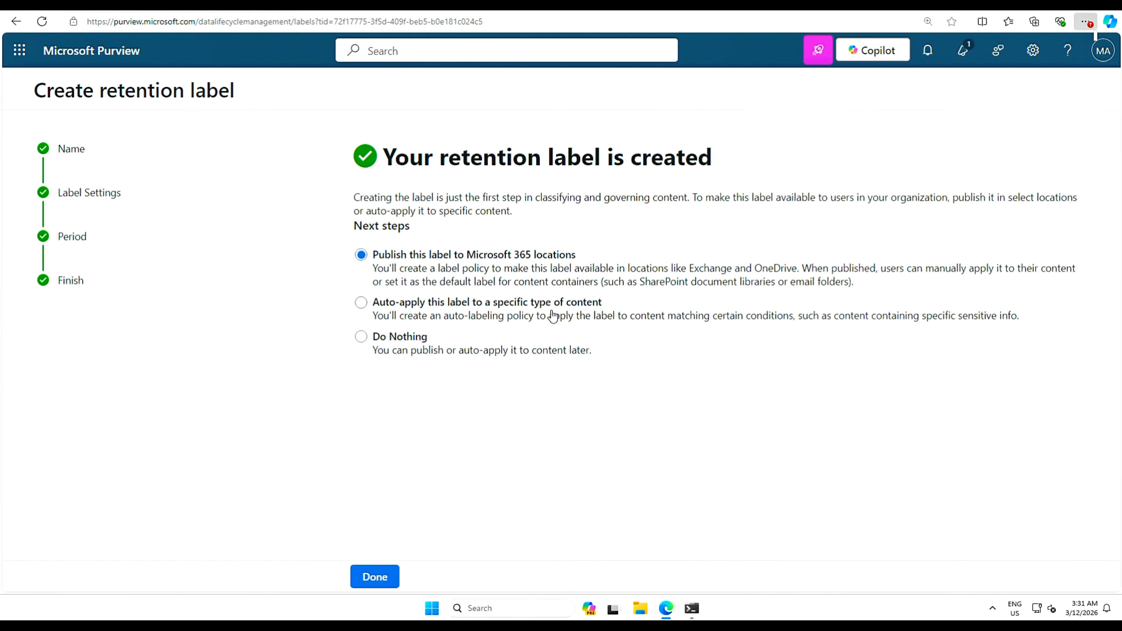
{"action": "left_click", "coordinate": [373, 308]}
{"action": "left_click", "coordinate": [374, 577]}
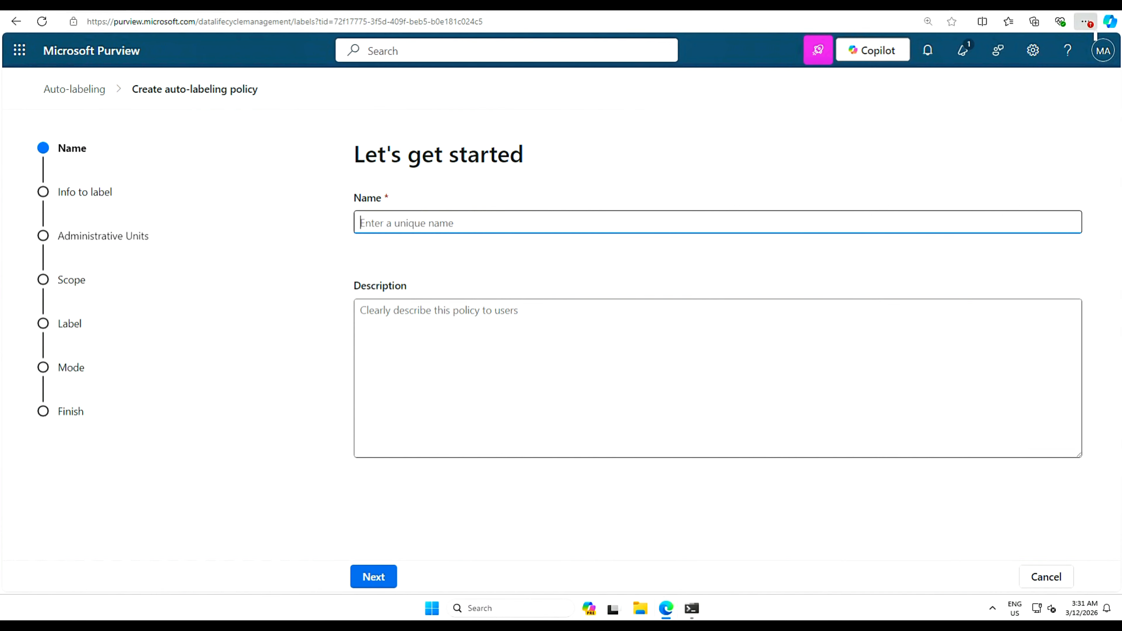
- Fill in the policy as 'Automatically retain all German financial data for 10 years' with description 'This policy auto-applies the label German financial data.'
{"action": "type", "text": "Automatically retain all German financial data for 10 years"}
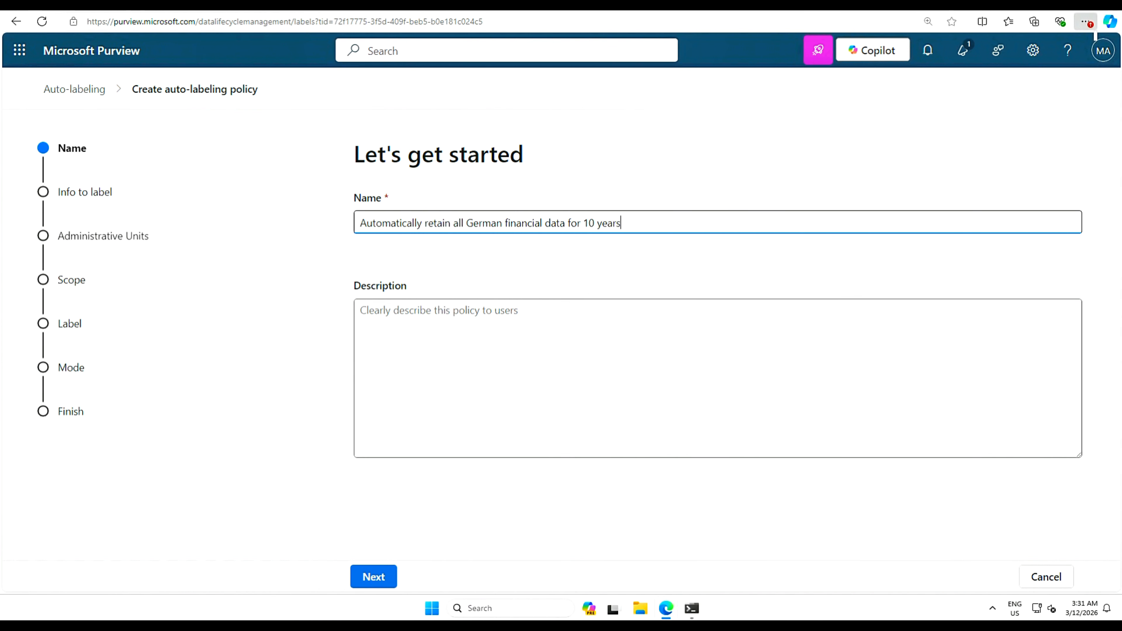
{"action": "key", "text": "Tab"}
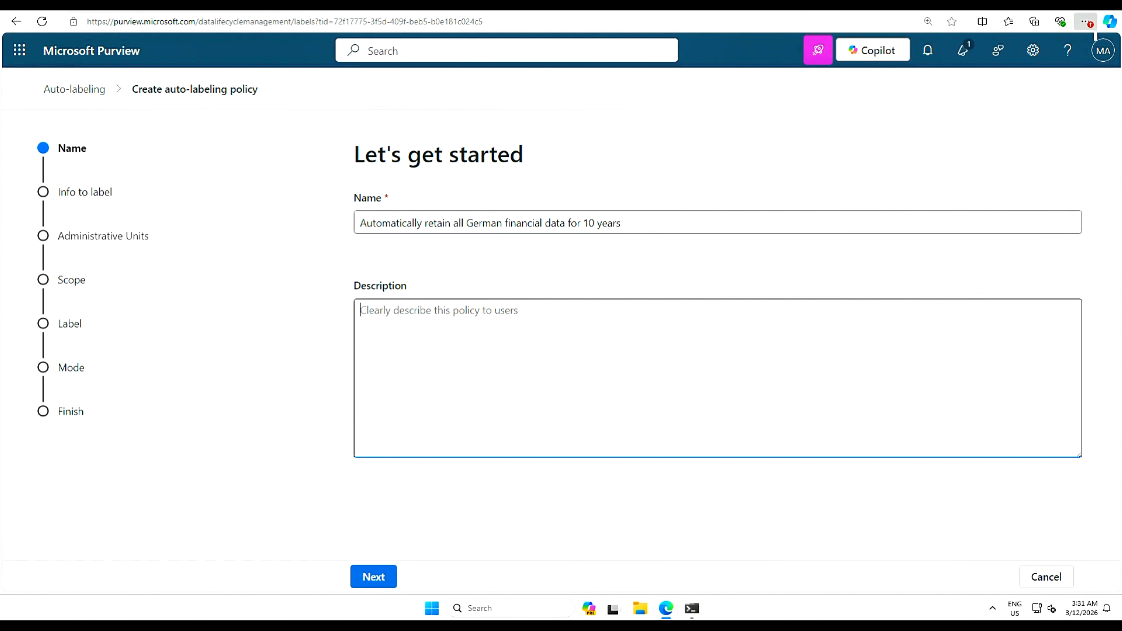
{"action": "type", "text": "This policy auto-applies the label German financial data."}
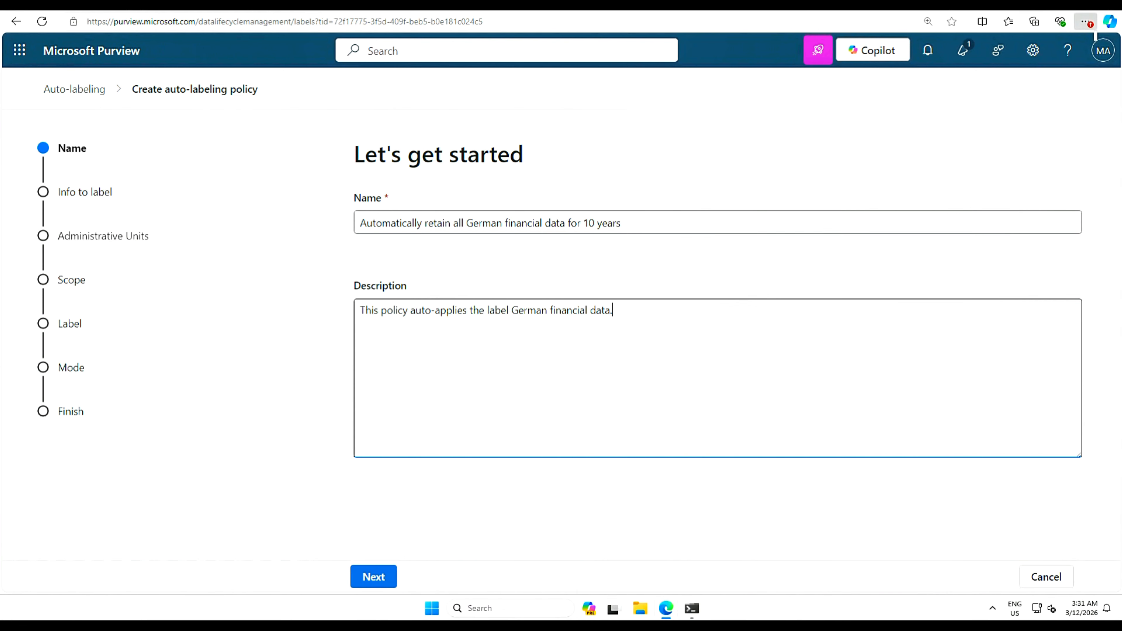
{"action": "left_click", "coordinate": [372, 576]}
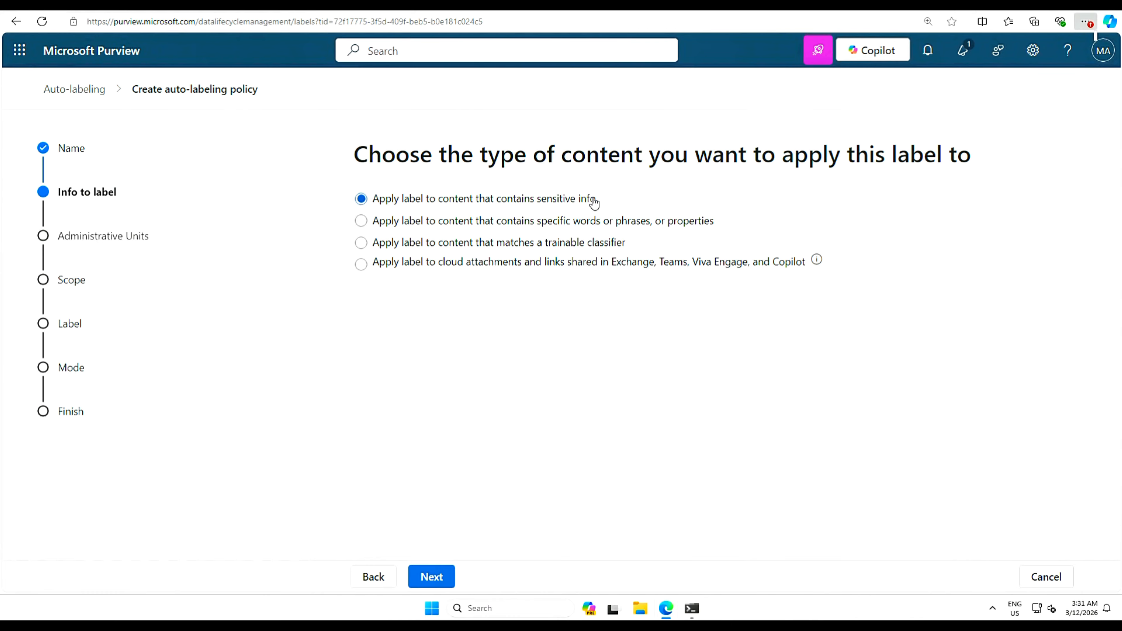
- Target sensitive info with the Financial template filtered to Germany: Germany Financial Data
{"action": "left_click", "coordinate": [431, 576]}
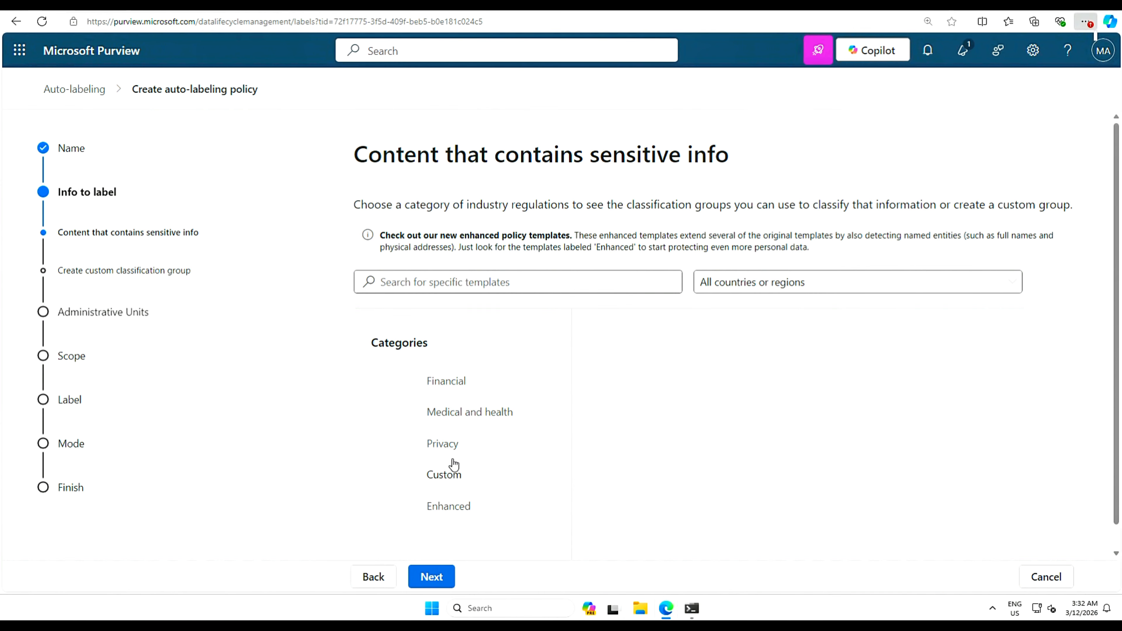
{"action": "left_click", "coordinate": [456, 390]}
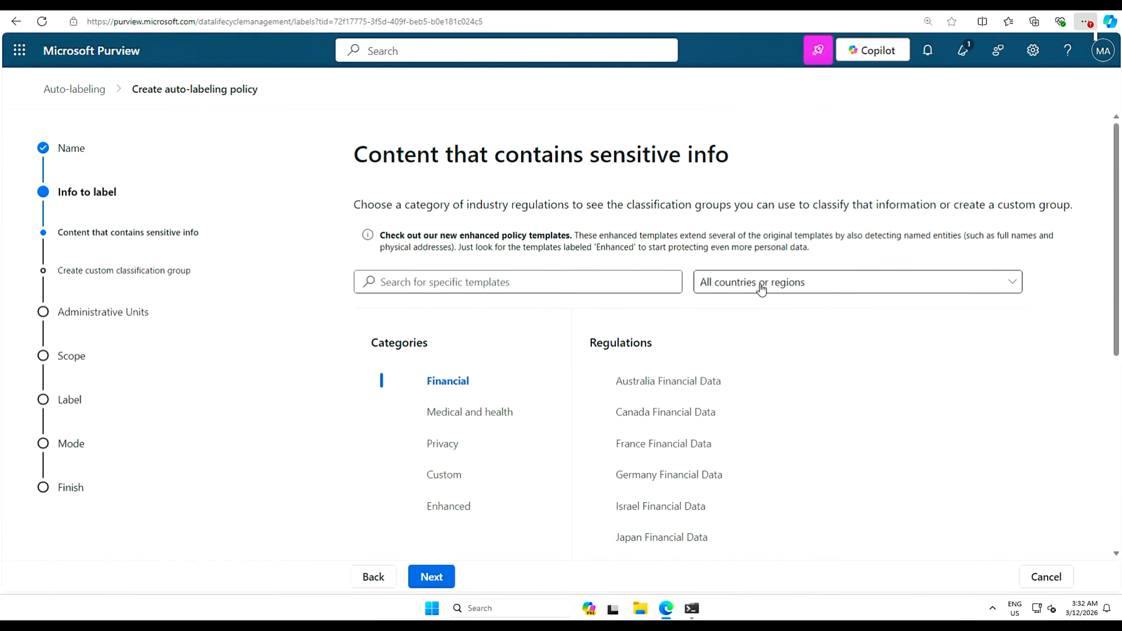
{"action": "left_click", "coordinate": [806, 289]}
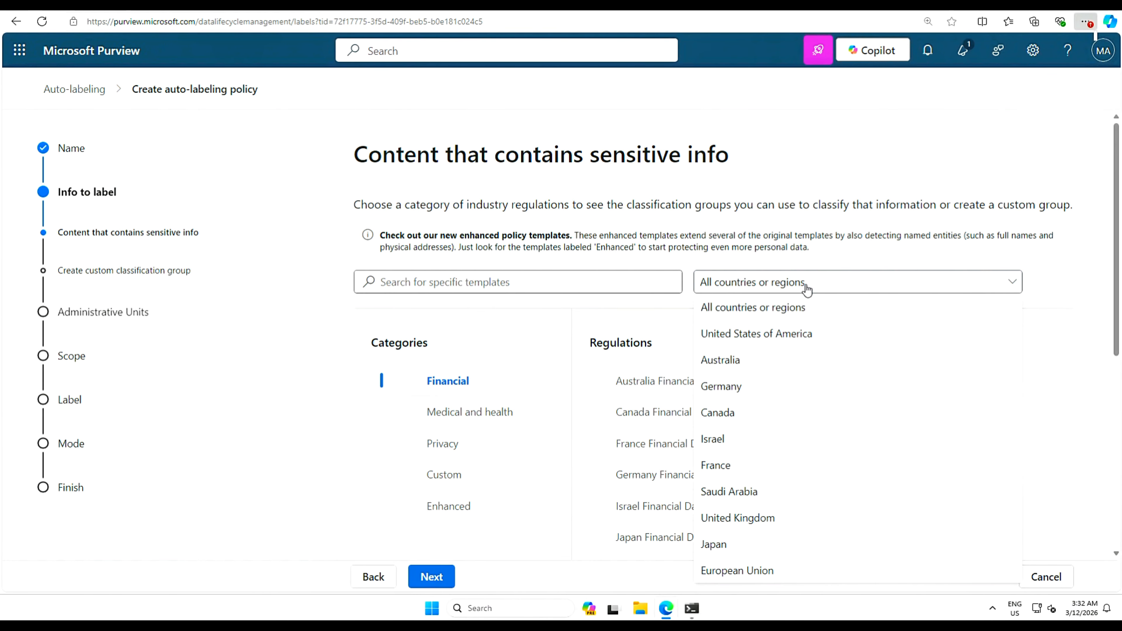
{"action": "left_click", "coordinate": [724, 387]}
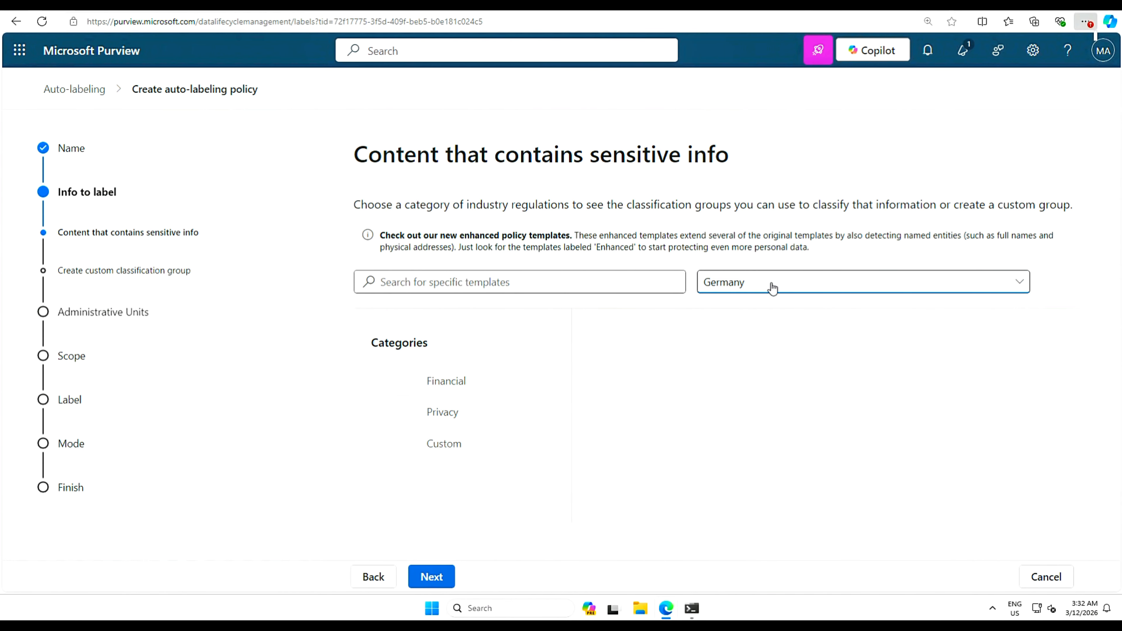
{"action": "left_click", "coordinate": [450, 389]}
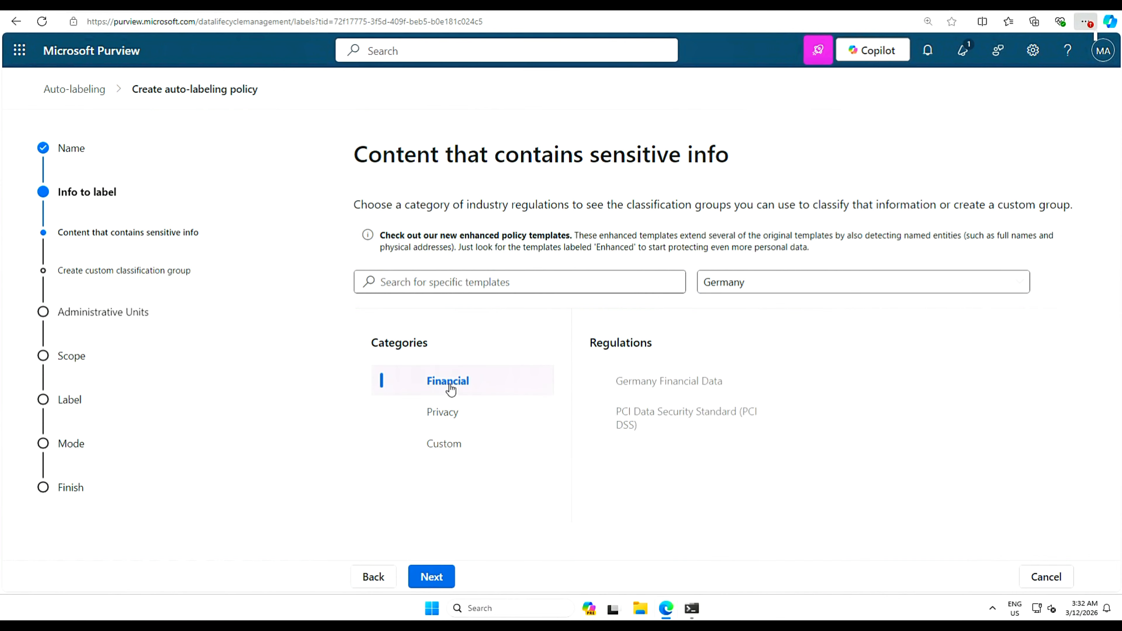
{"action": "left_click", "coordinate": [677, 386]}
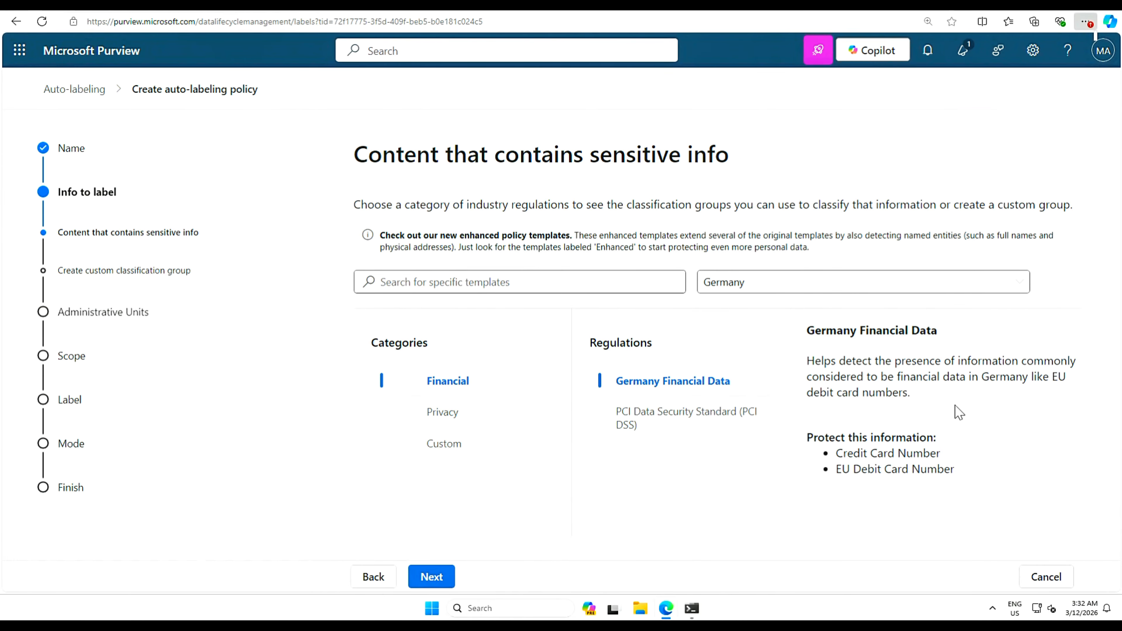
{"action": "left_click", "coordinate": [431, 576]}
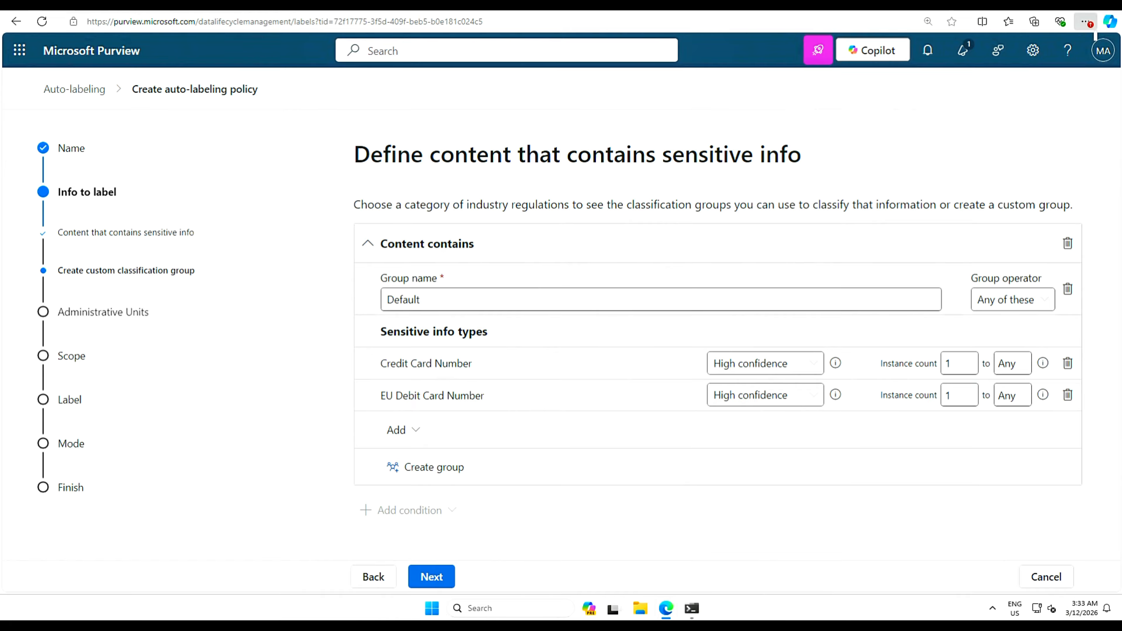
- Keep the conditions and full directory, choose a Static policy scope, and reach Locations
{"action": "left_click", "coordinate": [433, 577]}
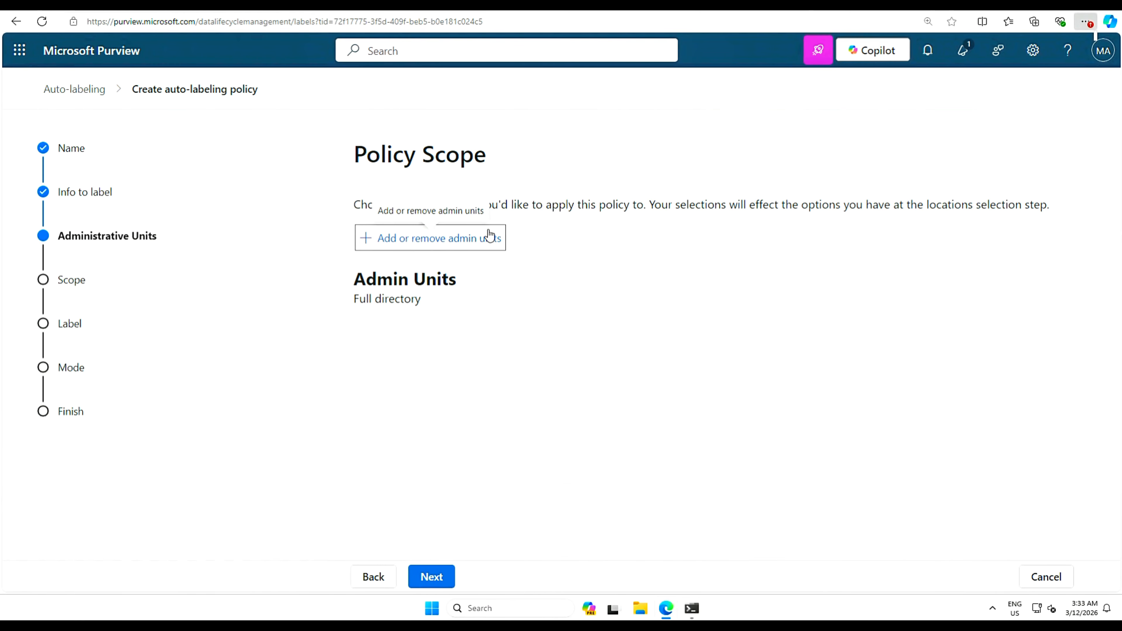
{"action": "left_click", "coordinate": [433, 583]}
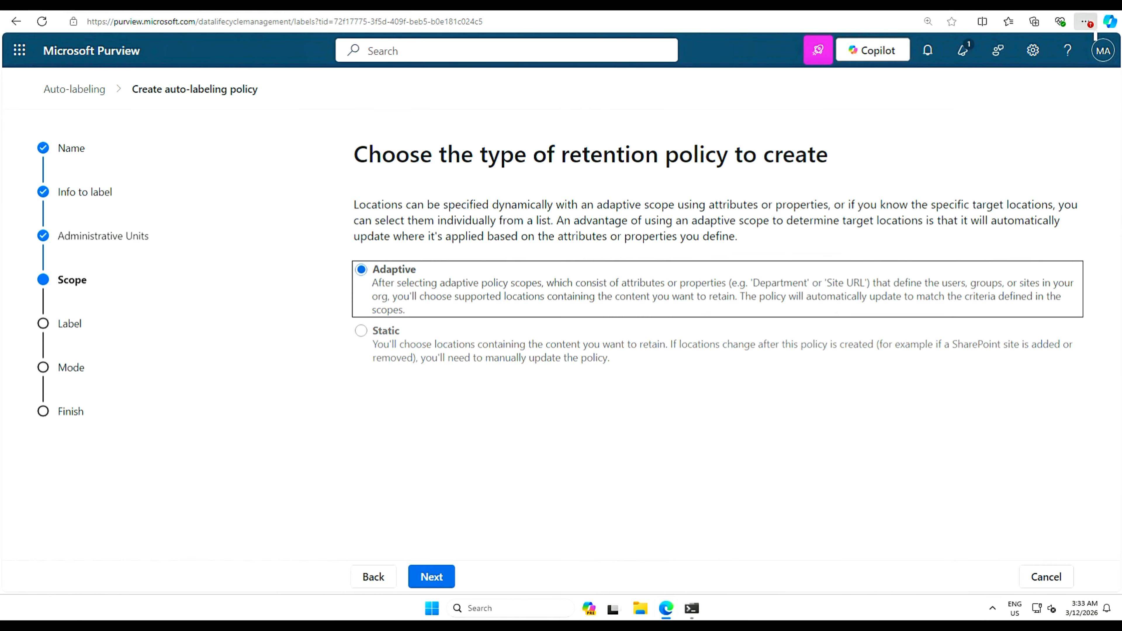
{"action": "left_click", "coordinate": [361, 332]}
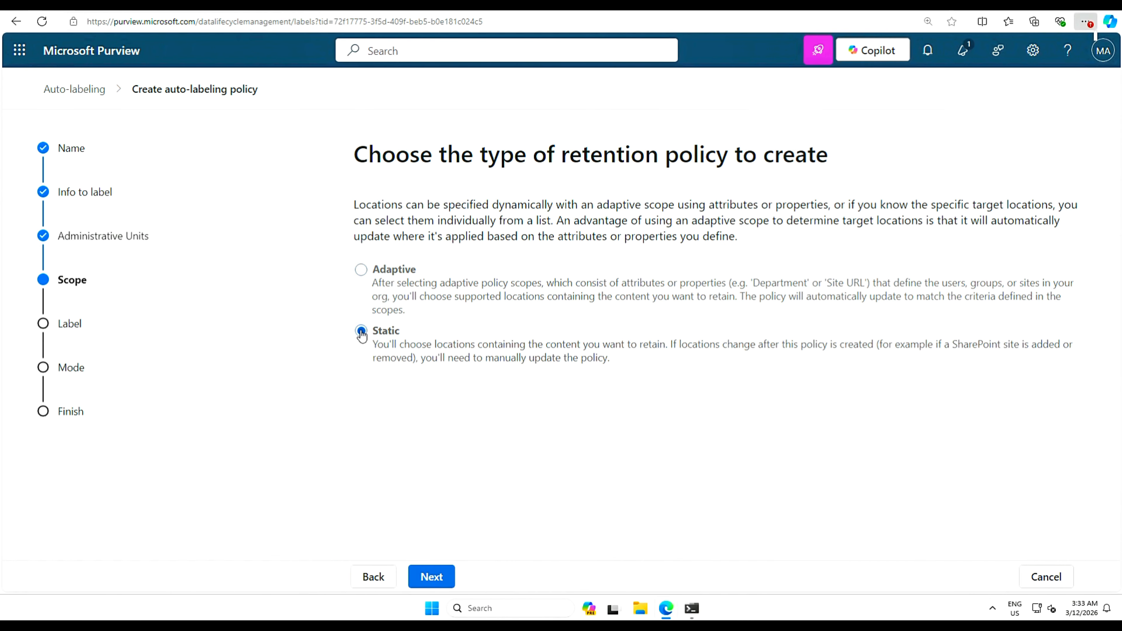
{"action": "left_click", "coordinate": [433, 582]}
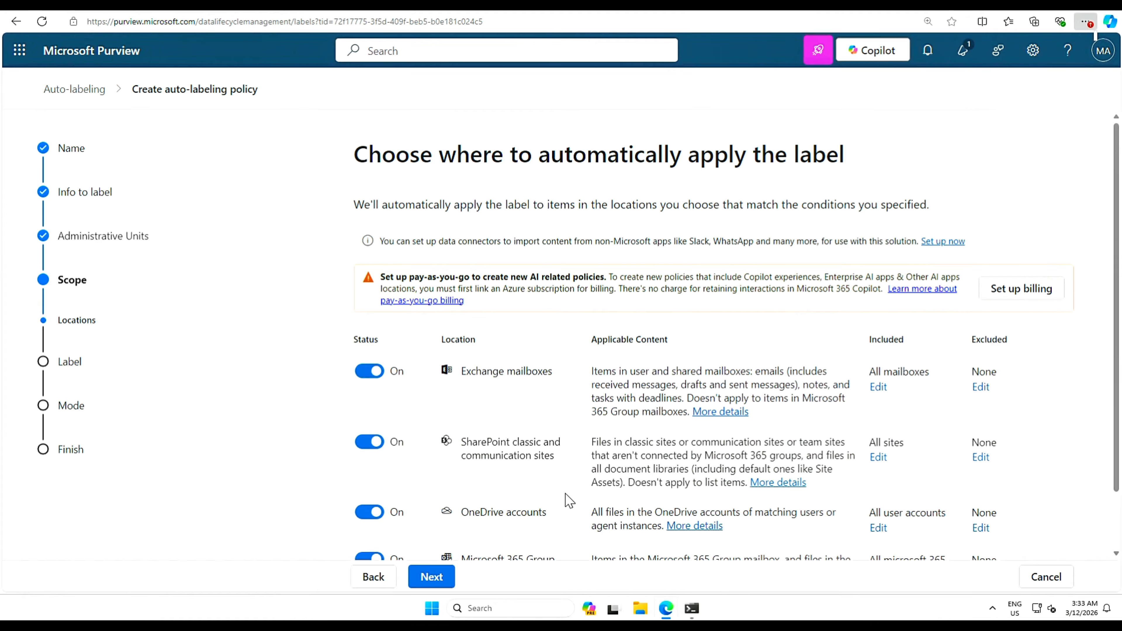
{"action": "scroll", "coordinate": [1104, 407], "scroll_direction": "down", "scroll_amount": 2}
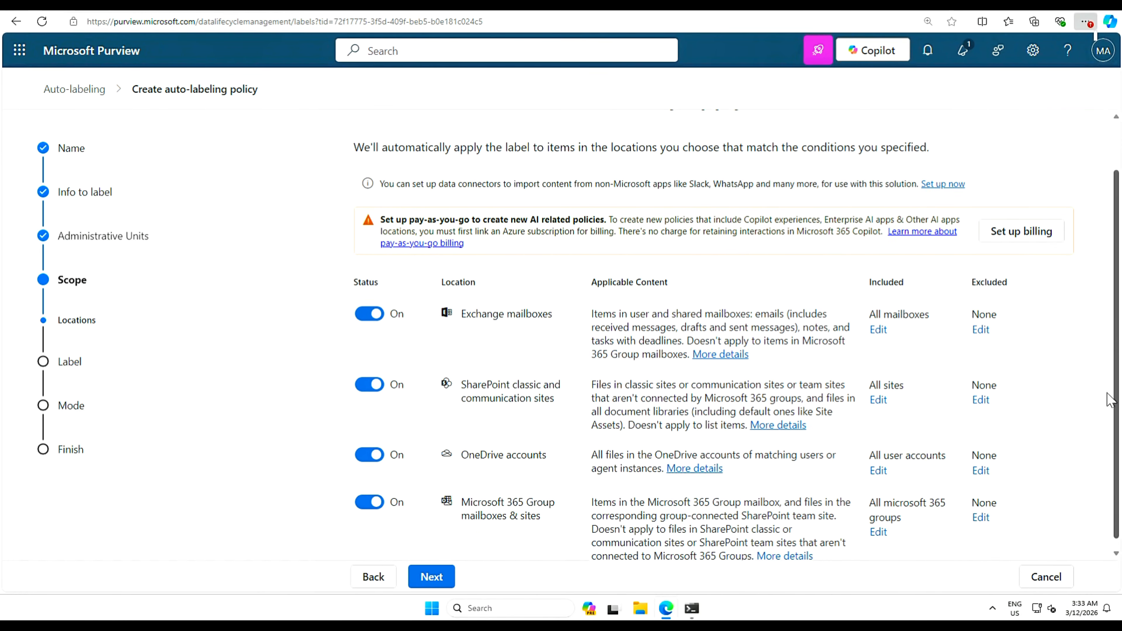
- Keep all four locations, the German financial data label and Turn on policy
{"action": "left_click", "coordinate": [435, 579]}
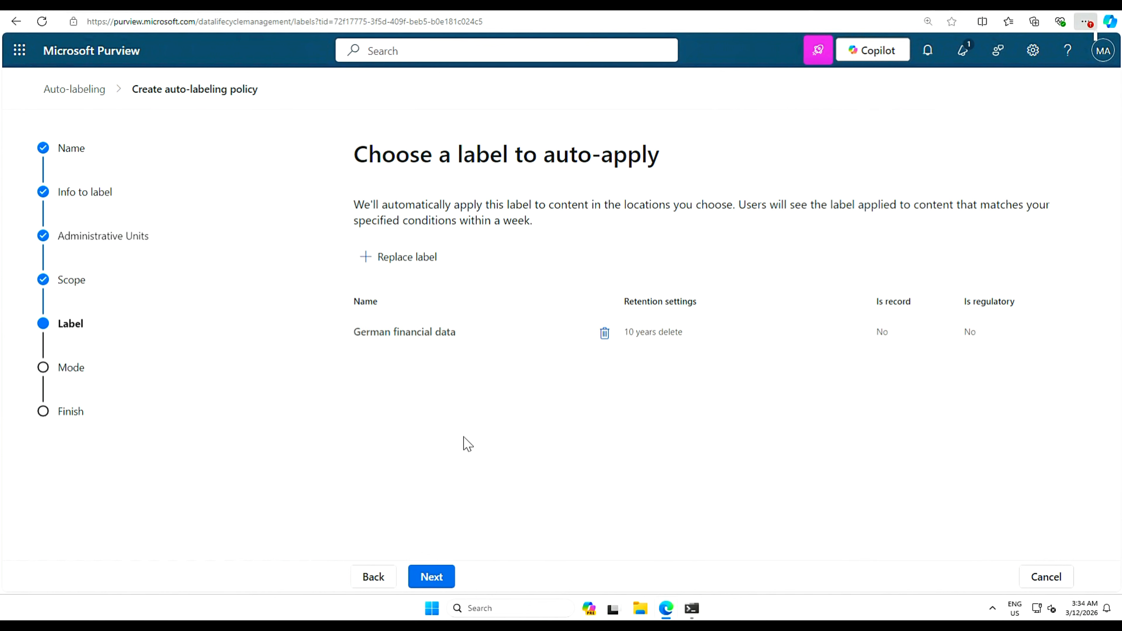
{"action": "left_click", "coordinate": [432, 579]}
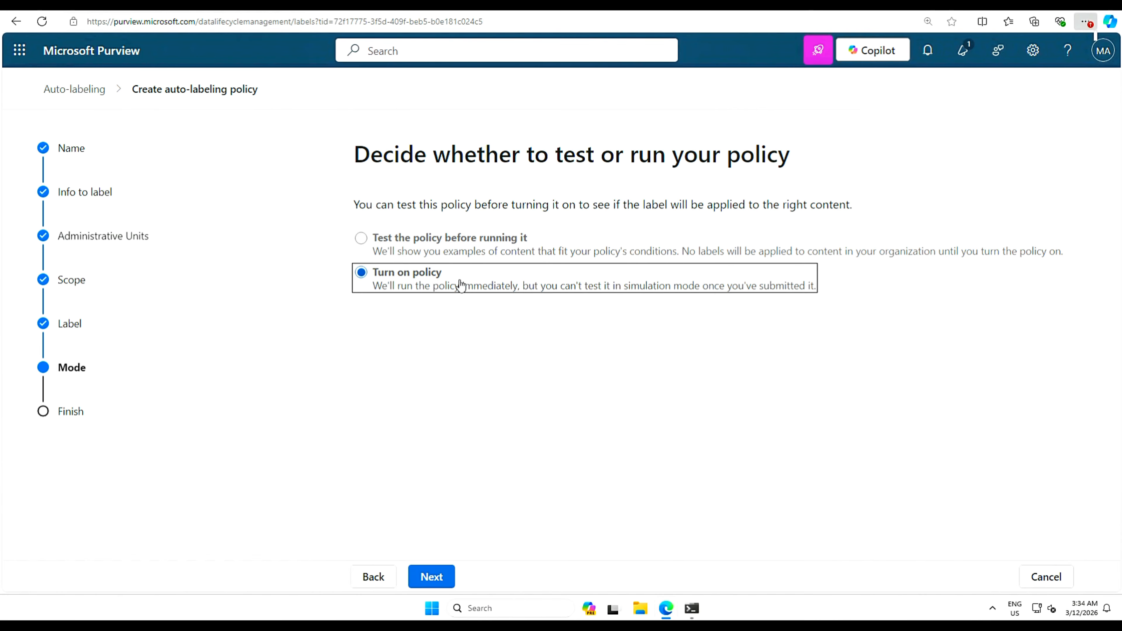
{"action": "left_click", "coordinate": [437, 576]}
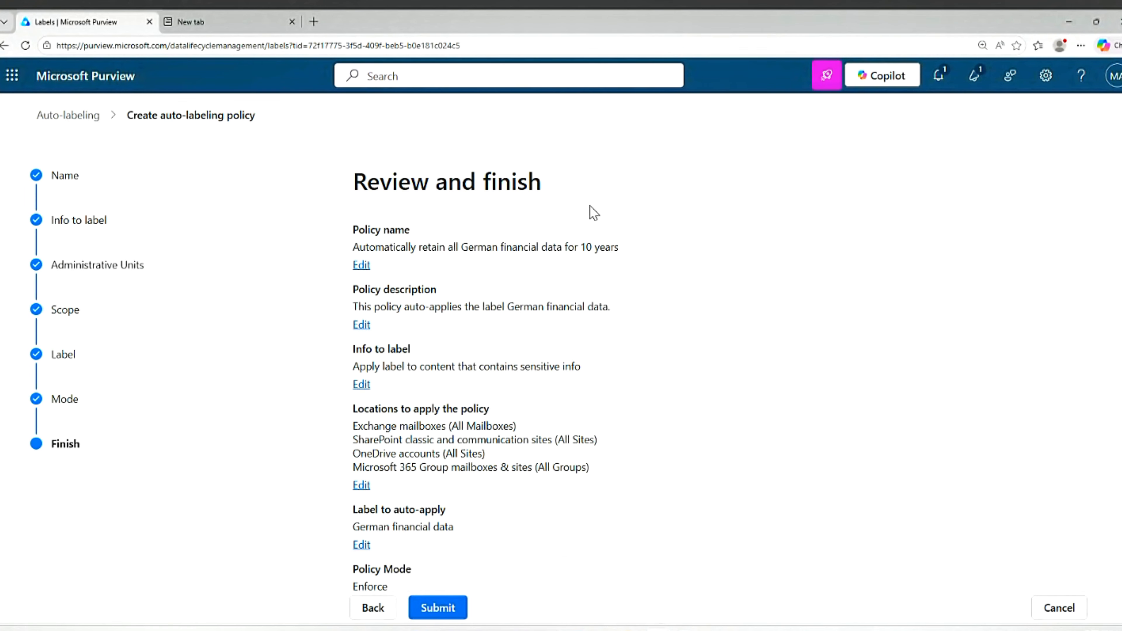
{"action": "scroll", "coordinate": [413, 345], "scroll_direction": "down", "scroll_amount": 1}
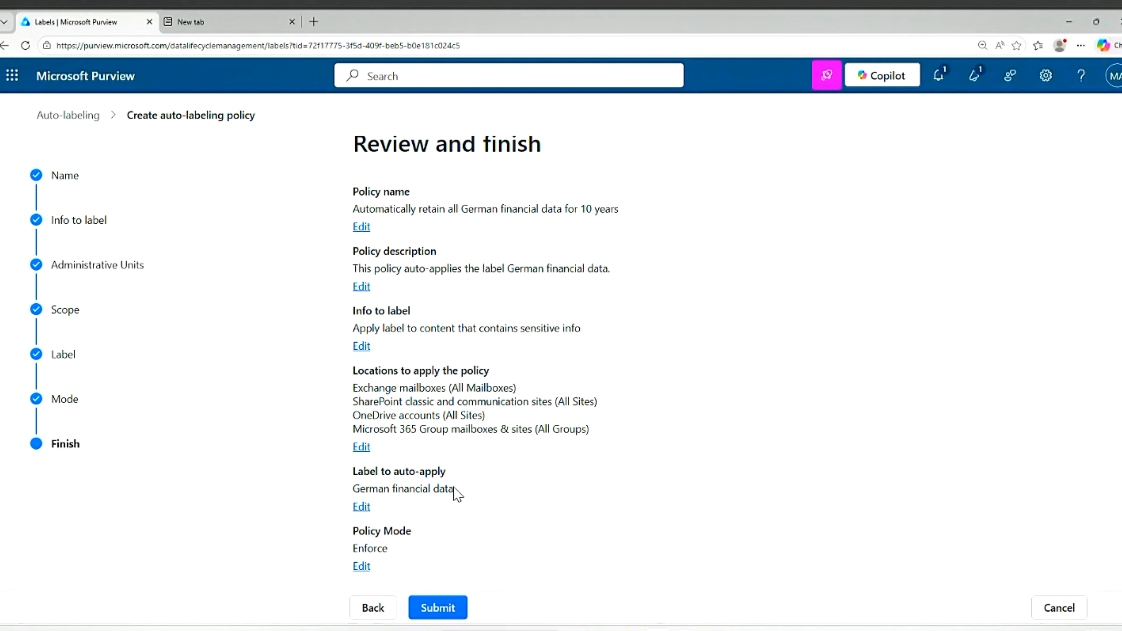
- Submit the reviewed auto-labeling policy
{"action": "left_click", "coordinate": [453, 615]}
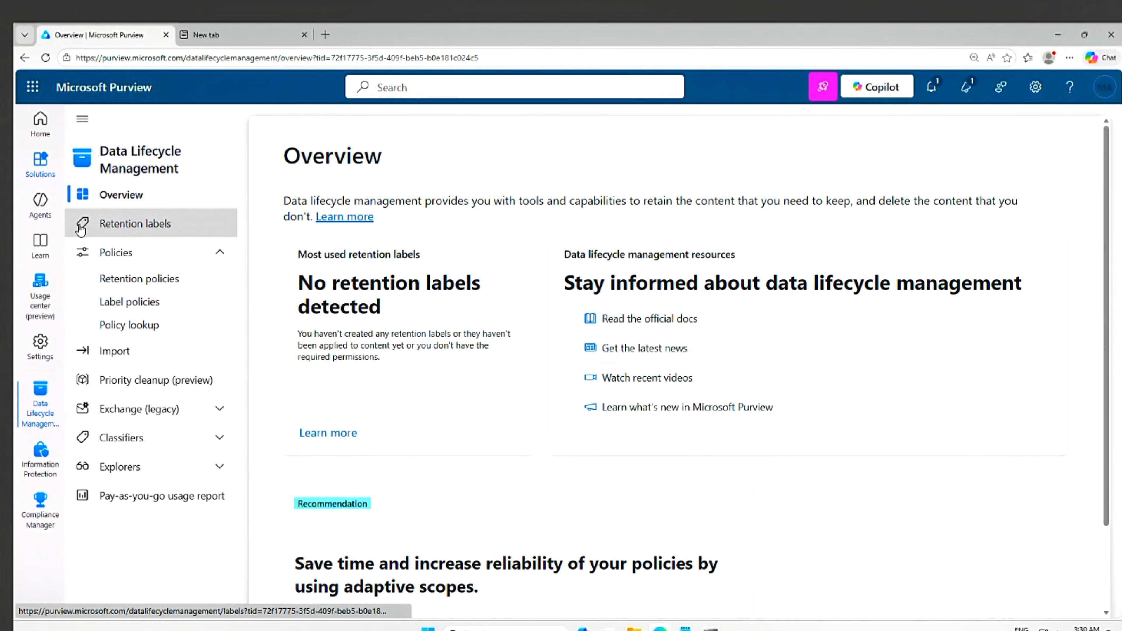
- Find German financial data under Retention labels, cancel an edit, and open its 10-year details
{"action": "left_click", "coordinate": [163, 226]}
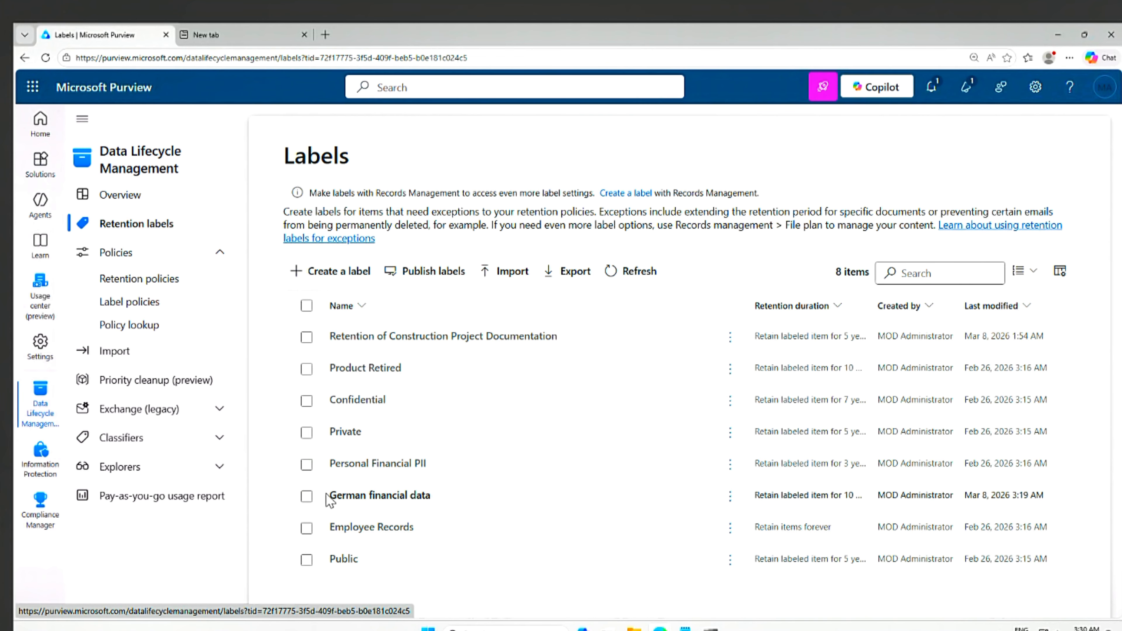
{"action": "left_click", "coordinate": [307, 497]}
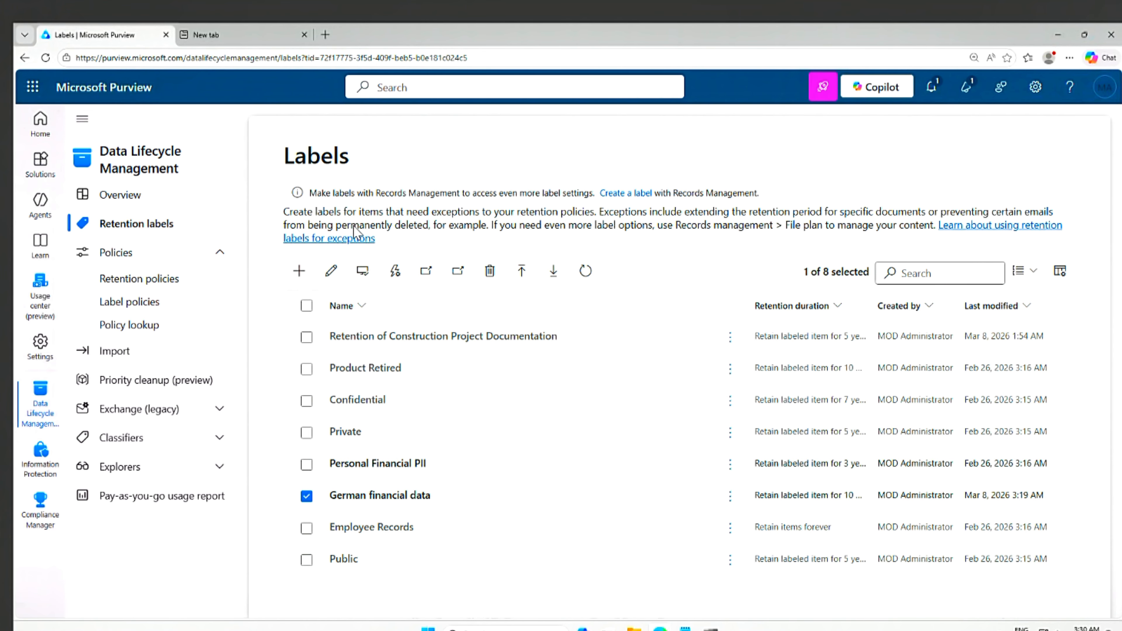
{"action": "left_click", "coordinate": [332, 273]}
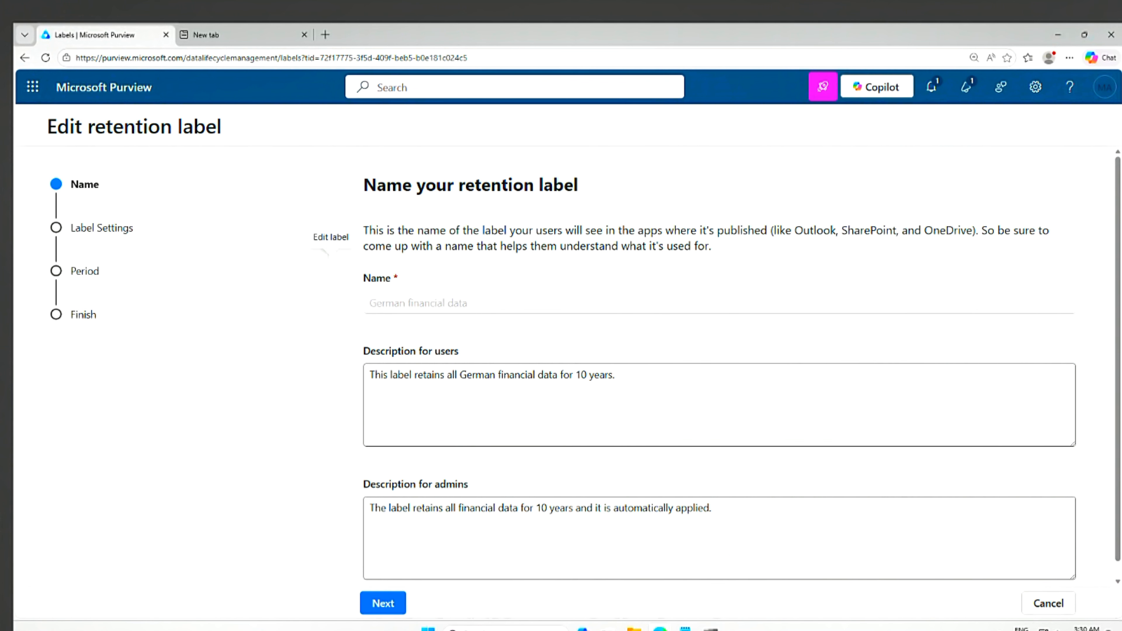
{"action": "left_click", "coordinate": [1046, 603]}
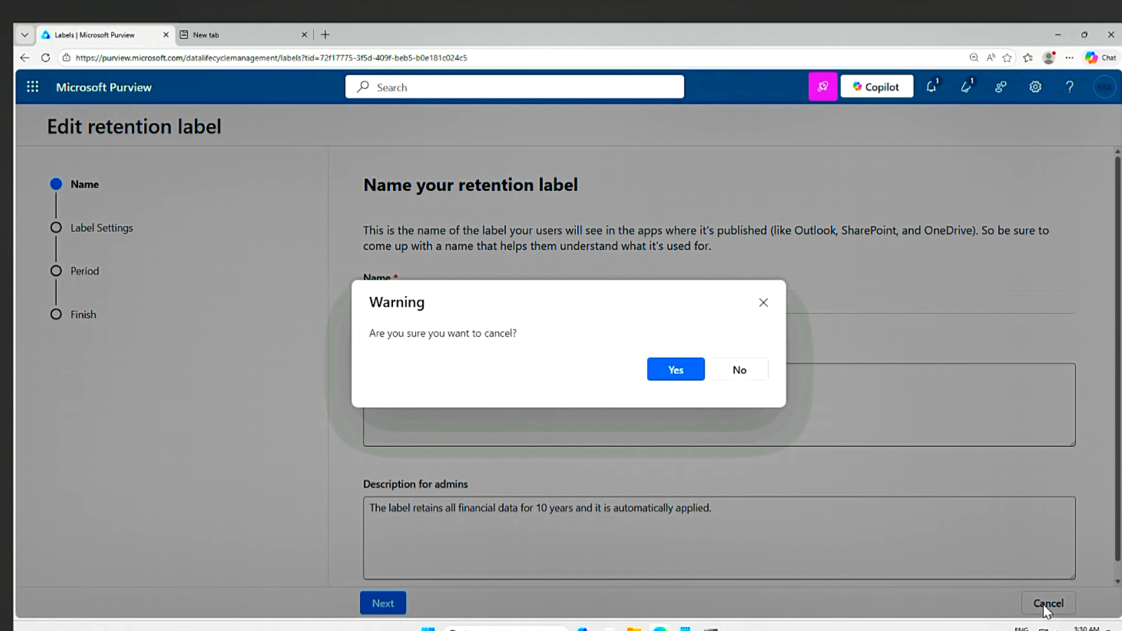
{"action": "left_click", "coordinate": [683, 377]}
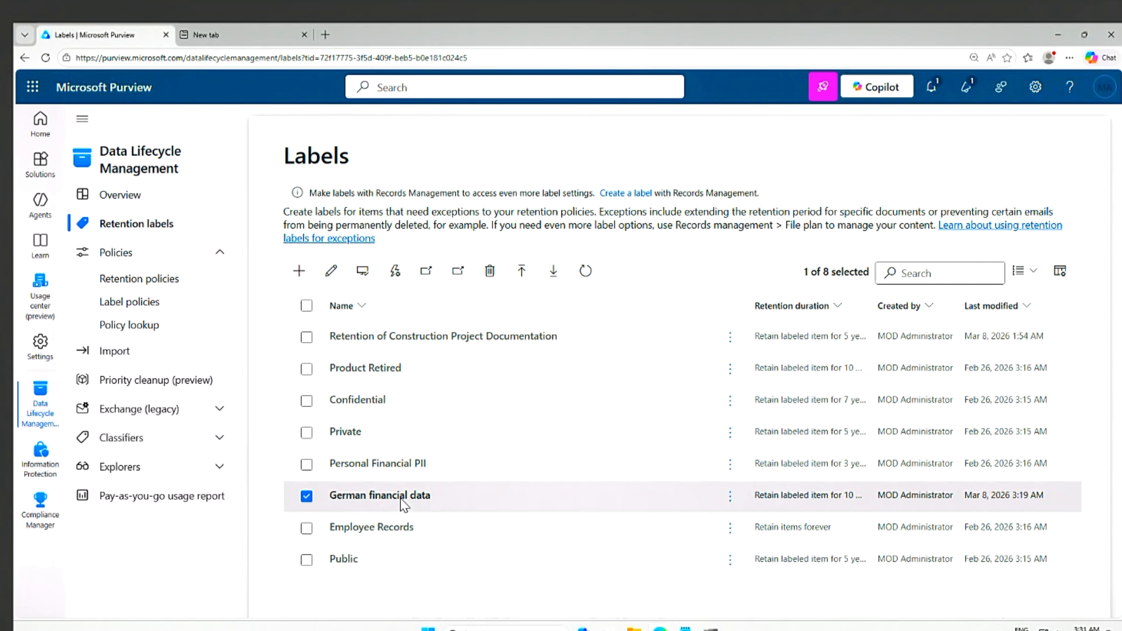
{"action": "left_click", "coordinate": [795, 501]}
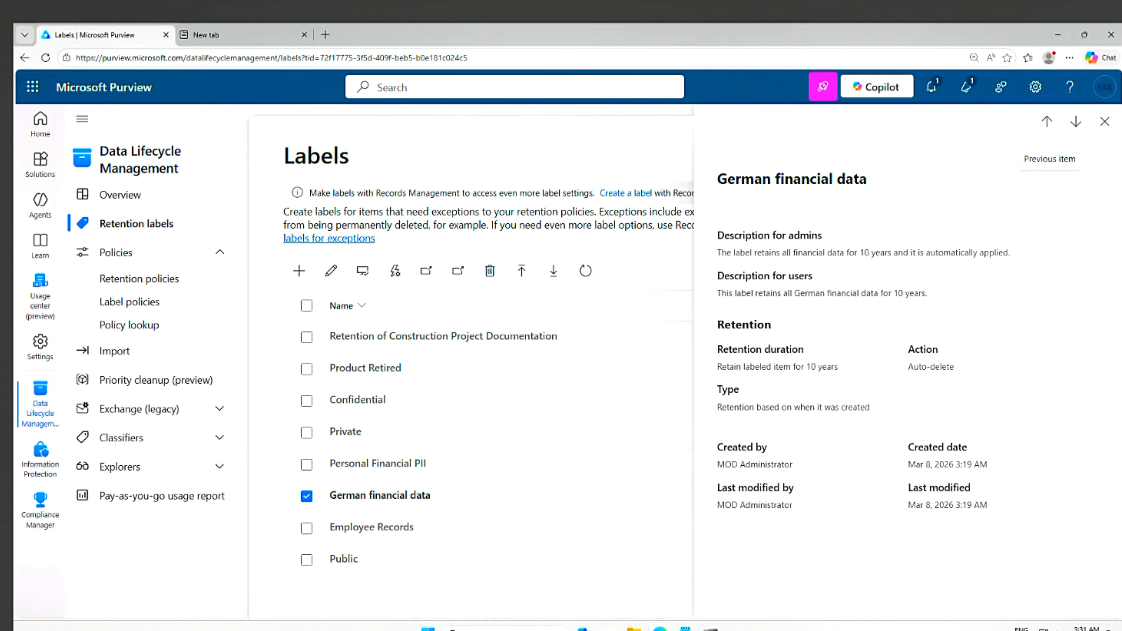